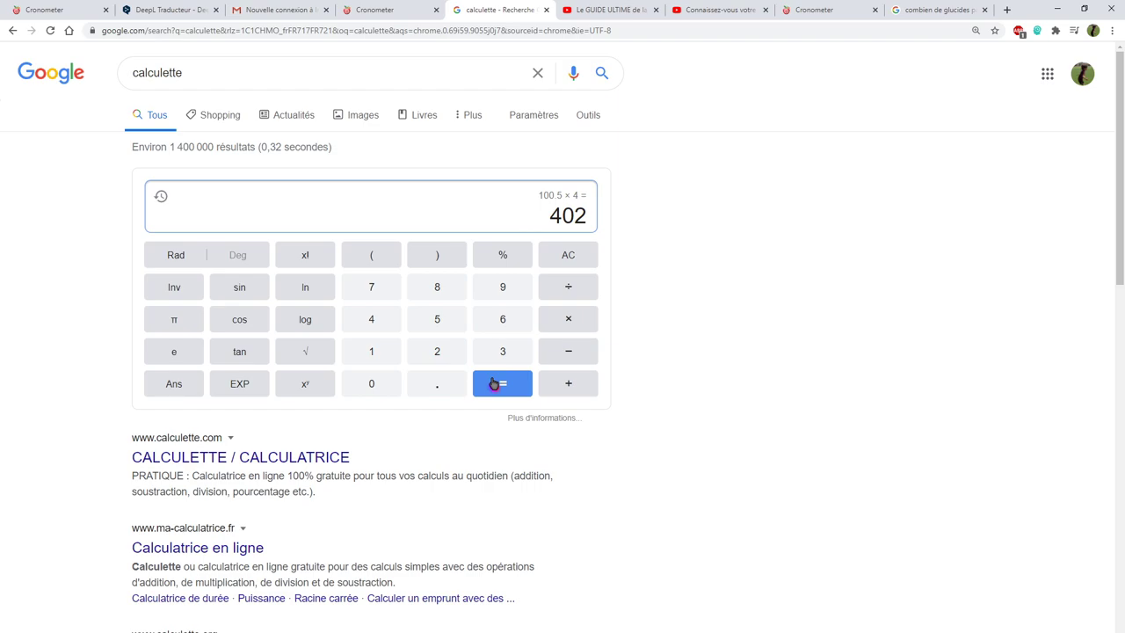
Open the diary in Cronometer and examine the calories burned and the remaining calorie budget
click(399, 11)
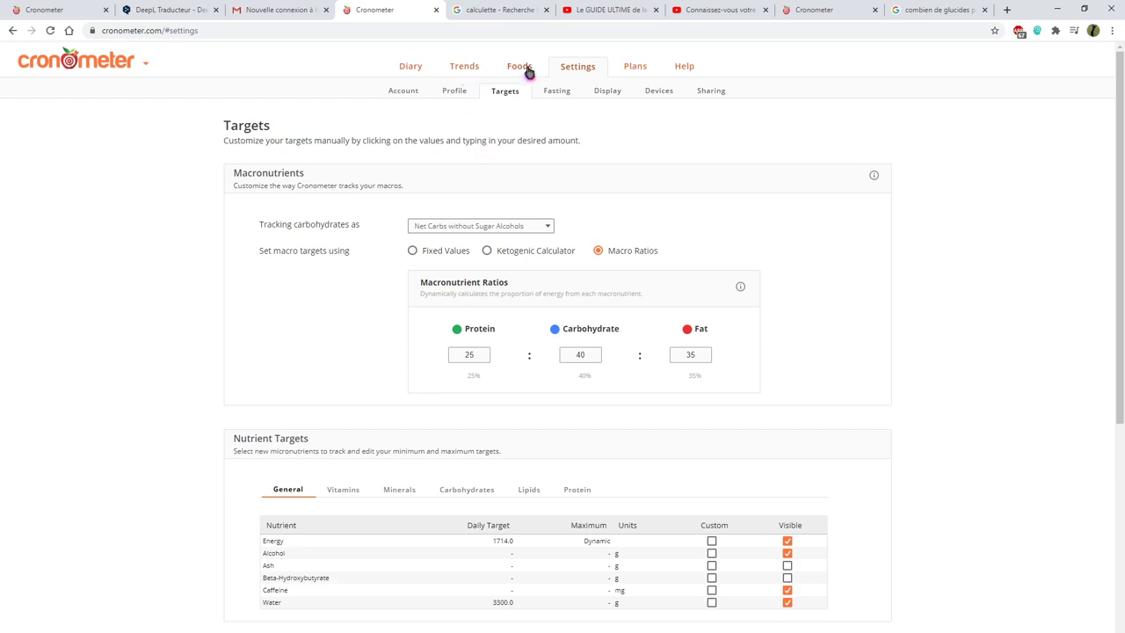
click(414, 67)
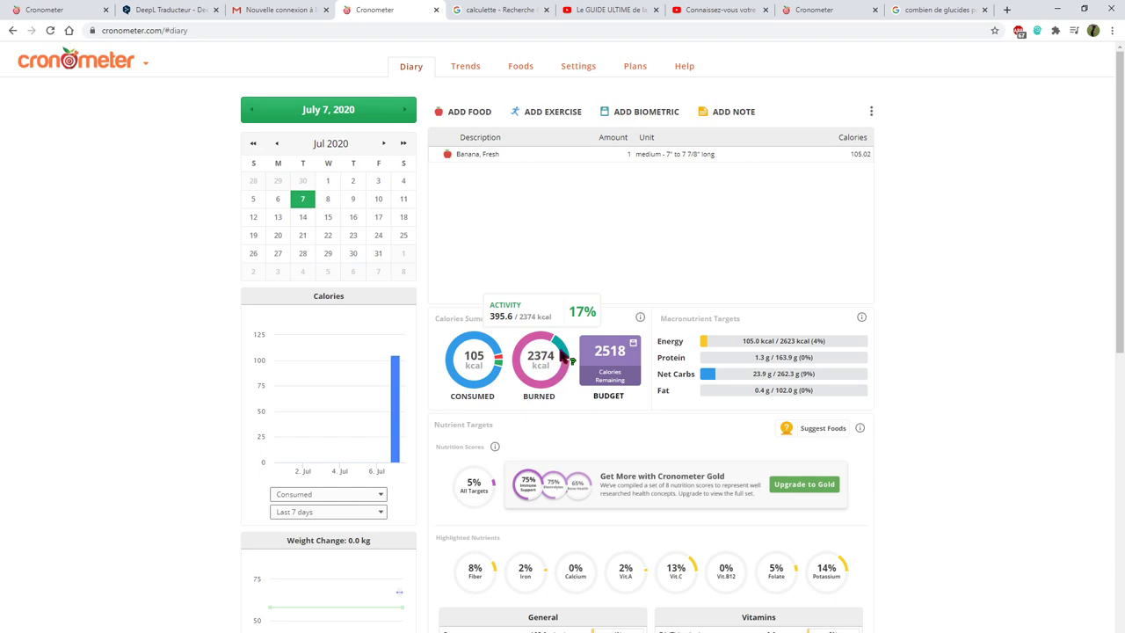
mouse_move(620, 365)
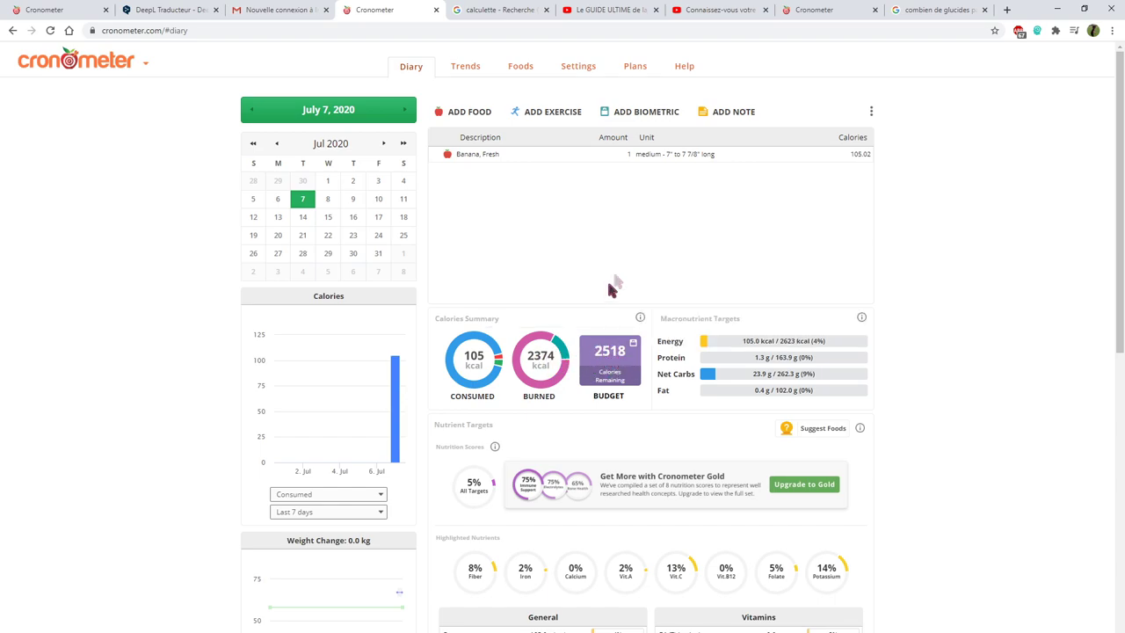
On the Google calculator, divide the 402 result by the diary's remaining calories, 2518
click(508, 9)
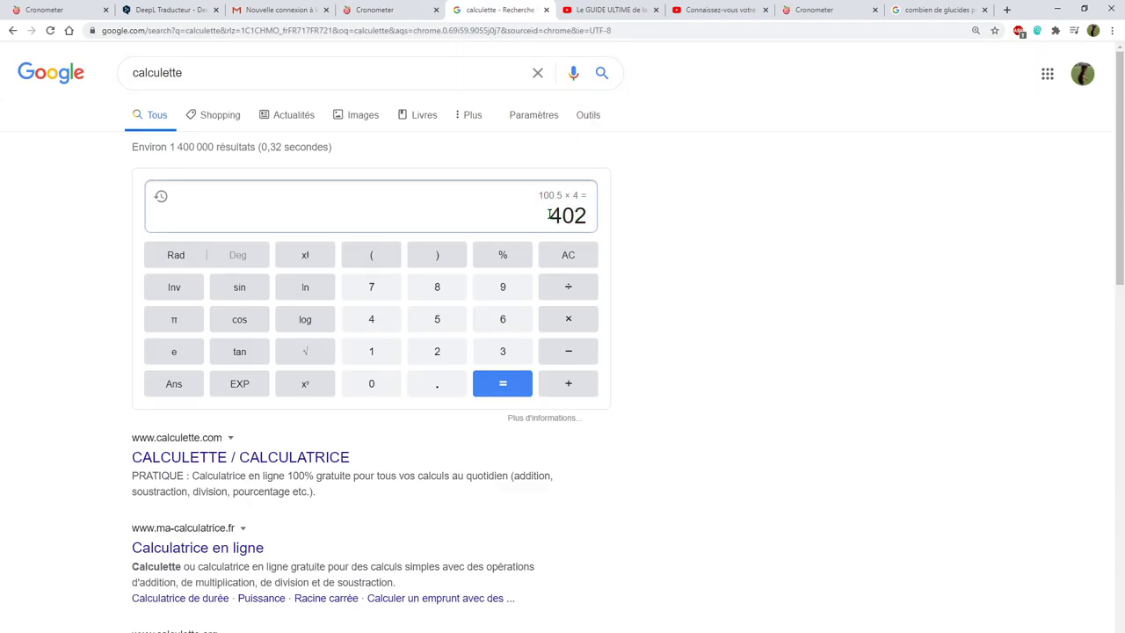
drag(550, 215, 586, 215)
click(582, 212)
click(561, 293)
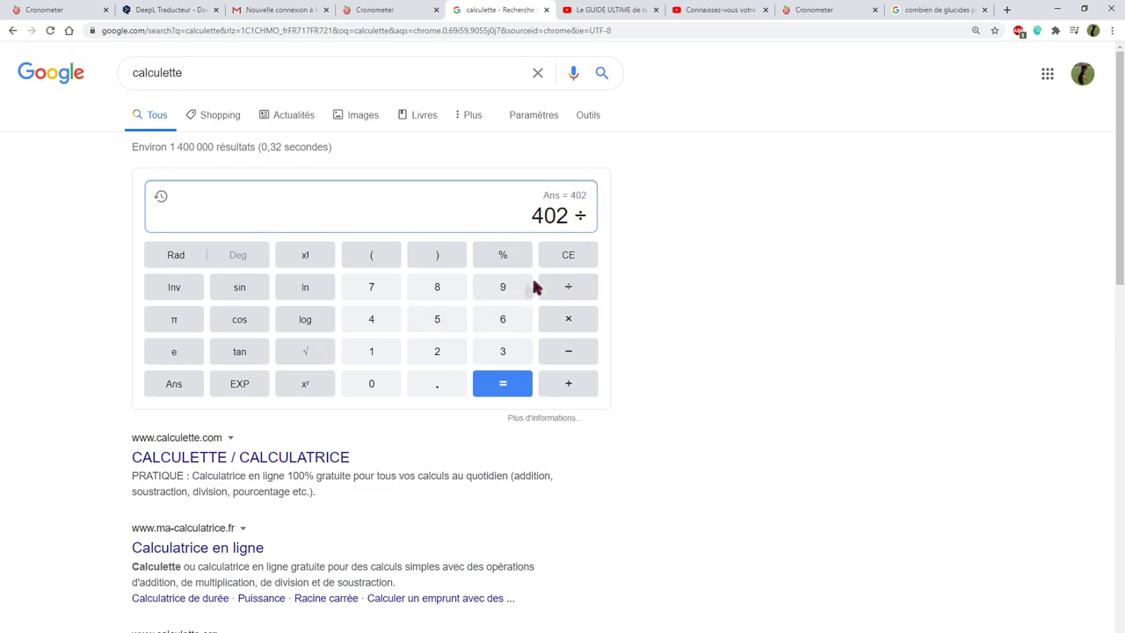
click(440, 349)
click(395, 10)
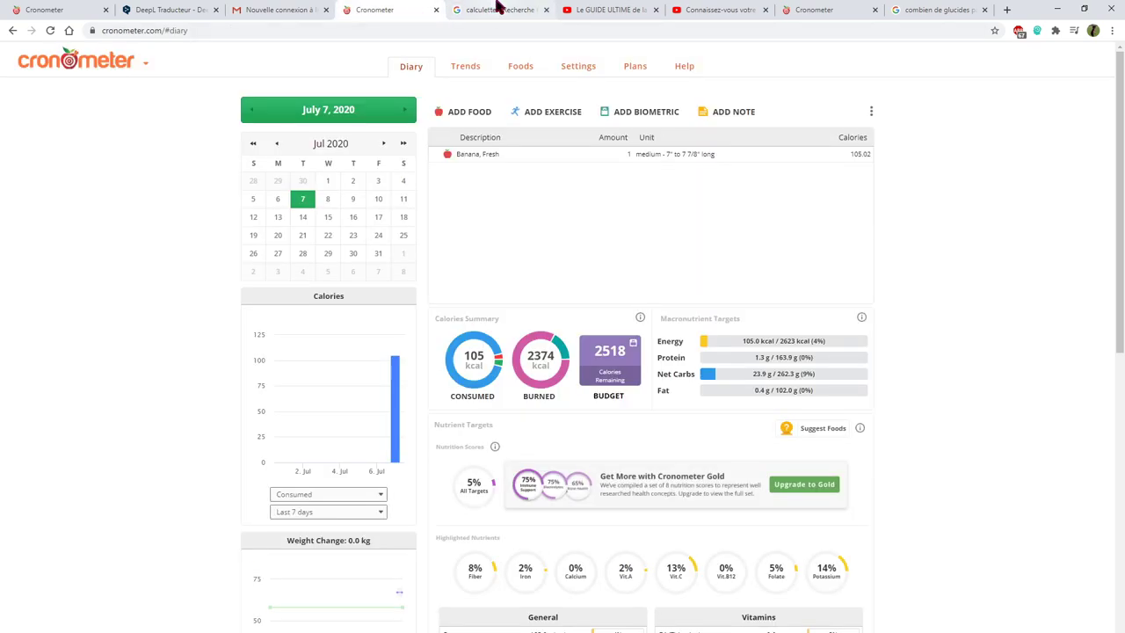
click(497, 10)
click(442, 325)
click(396, 352)
click(437, 290)
click(504, 384)
drag(433, 216, 480, 215)
In Cronometer's target settings, try Fixed Values for the macro targets, review the protein and fat amounts, and return to Macro Ratios
click(426, 9)
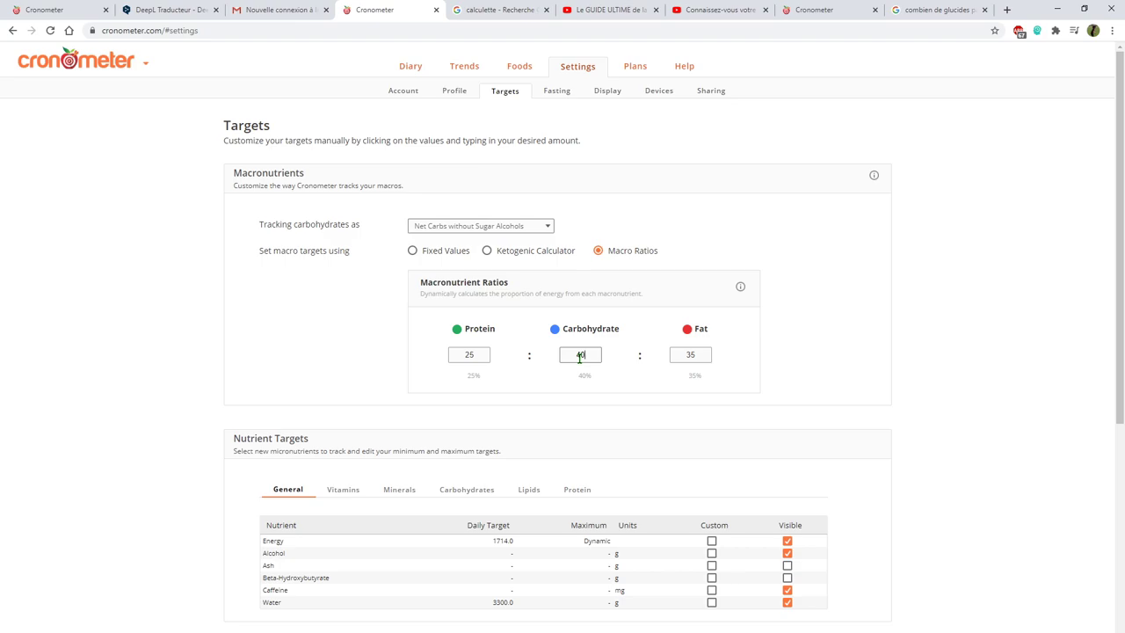
click(430, 251)
click(436, 258)
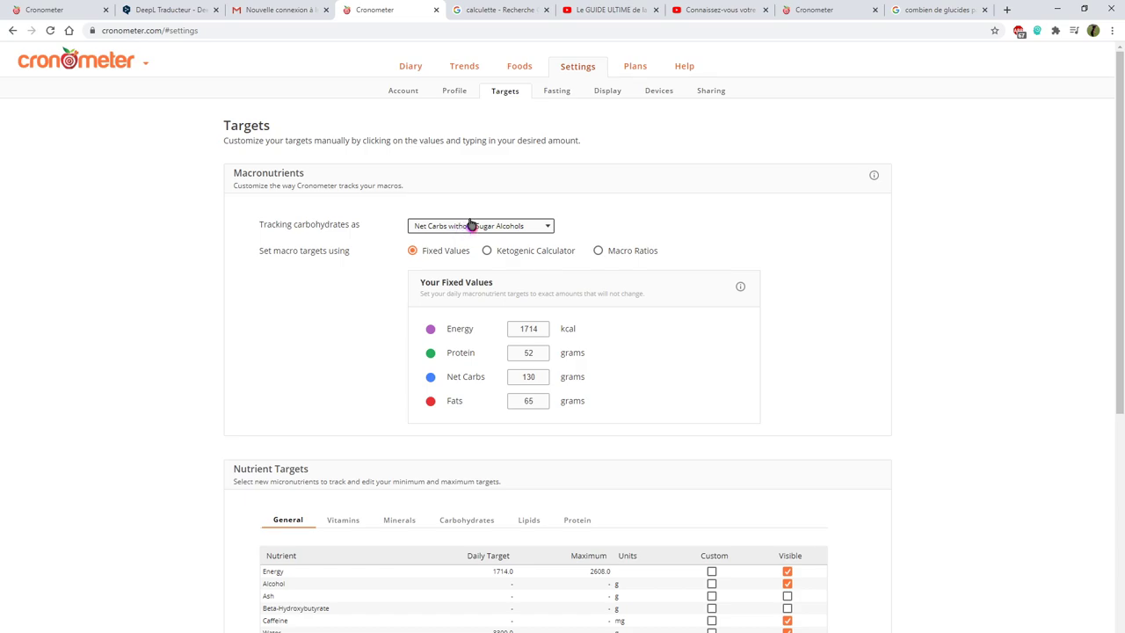
click(530, 352)
drag(541, 352, 513, 352)
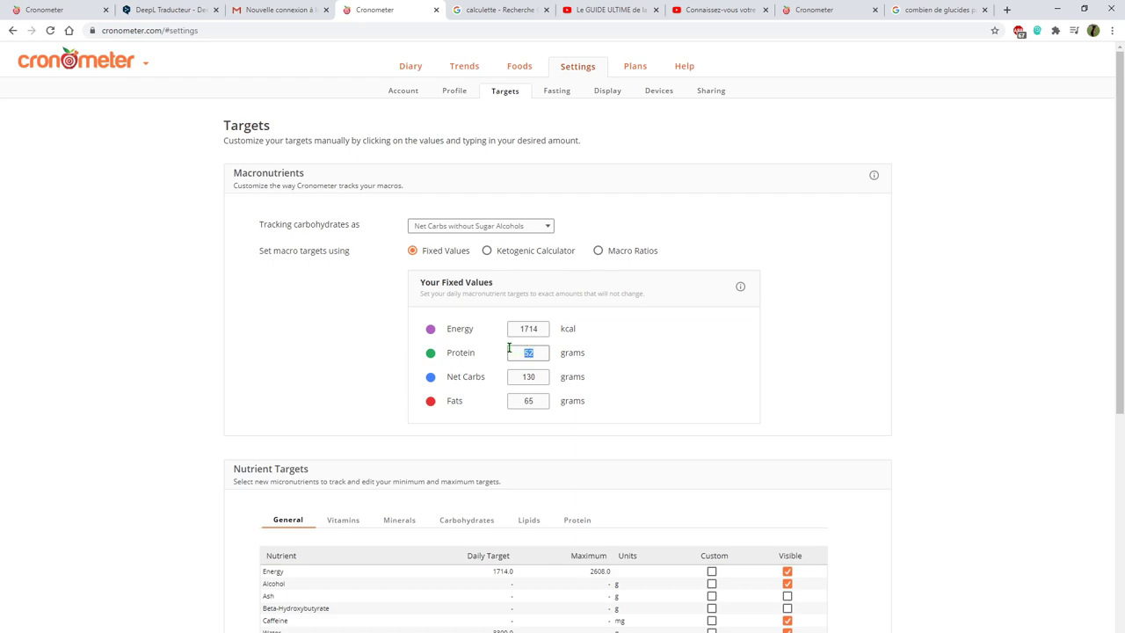
double_click(529, 355)
double_click(570, 401)
drag(569, 400, 532, 397)
click(598, 253)
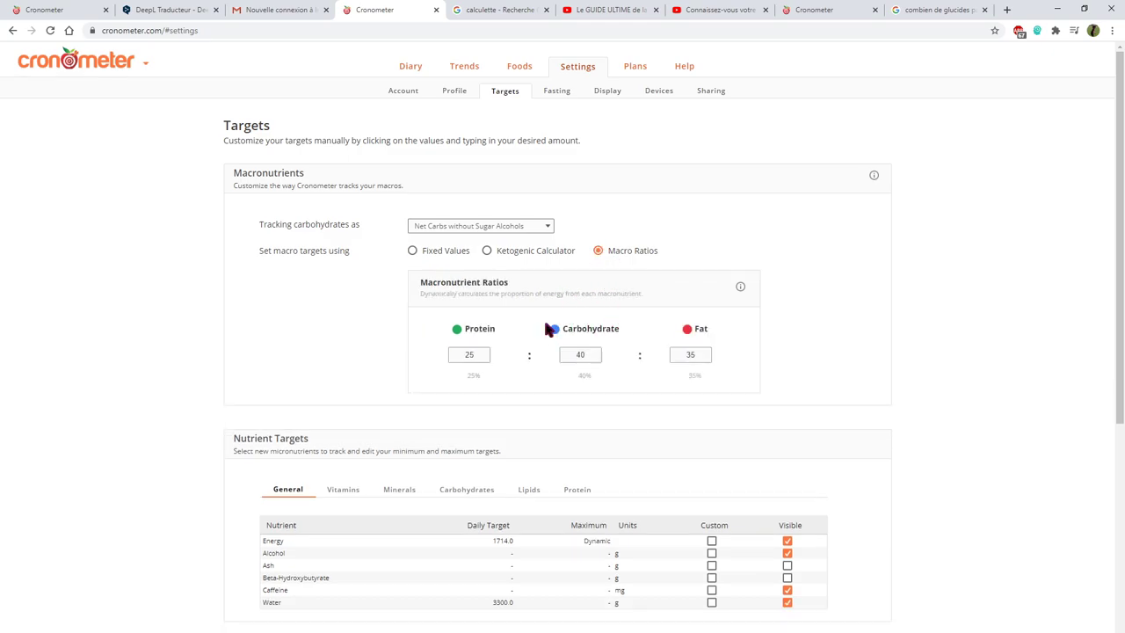
drag(463, 329, 604, 330)
Set the macro targets to use the Ketogenic Calculator with the Custom keto program, trying Relaxed first
click(538, 262)
click(536, 258)
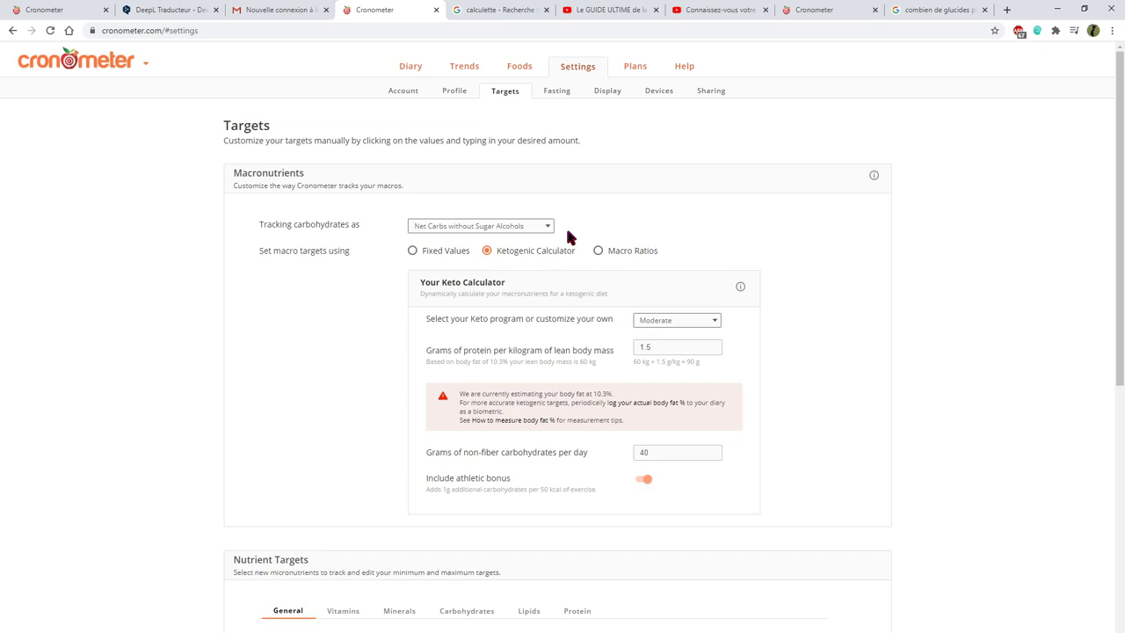
click(677, 320)
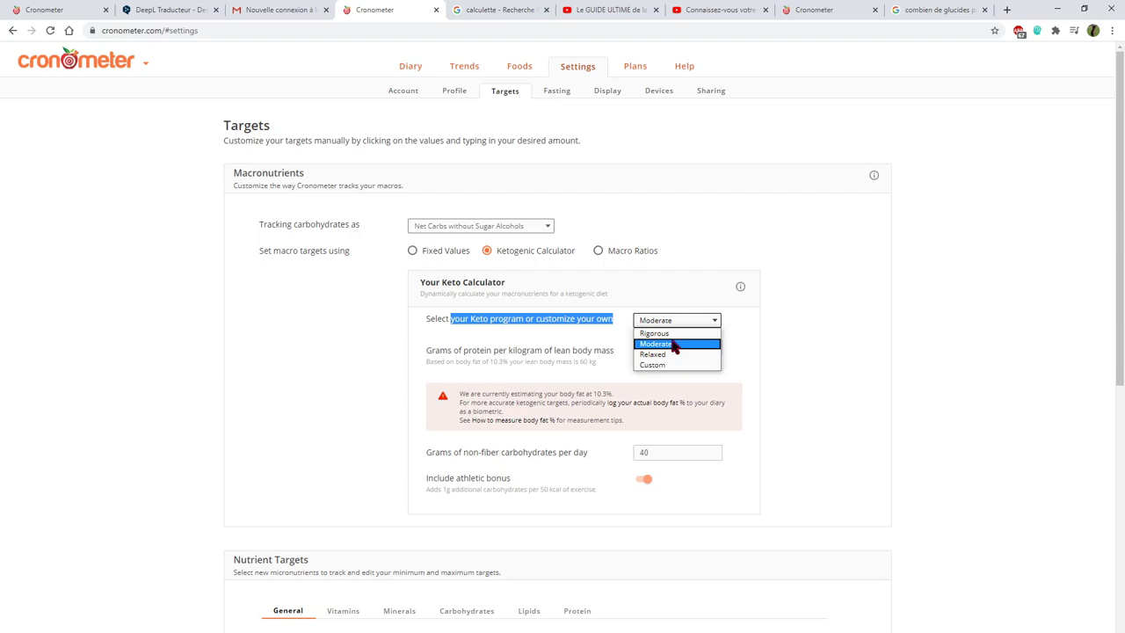
click(663, 353)
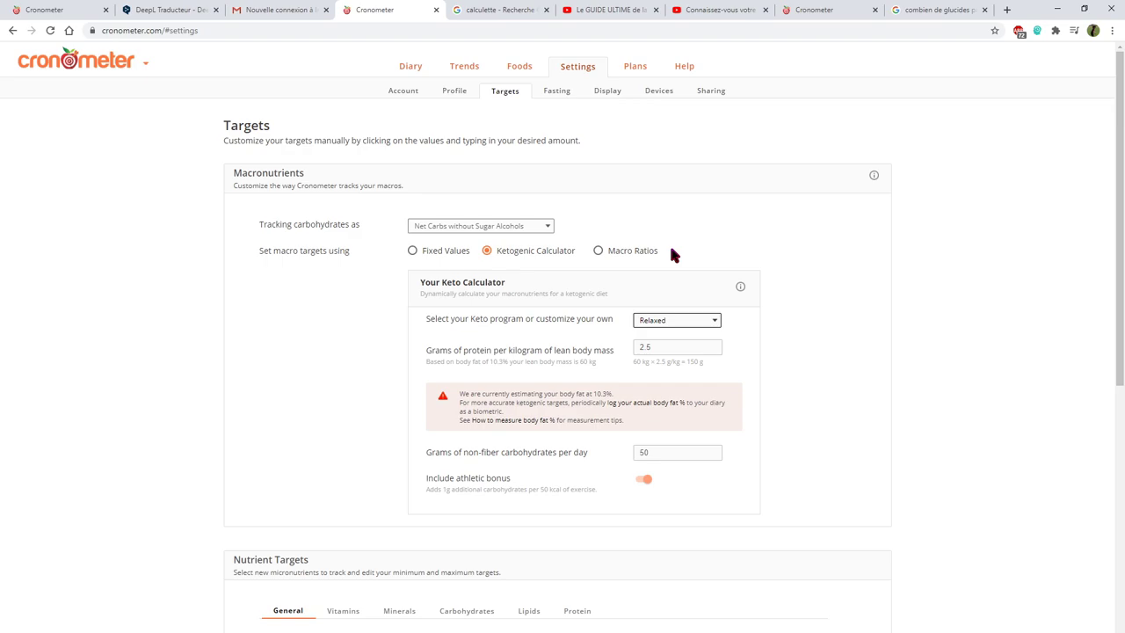
click(677, 319)
click(652, 364)
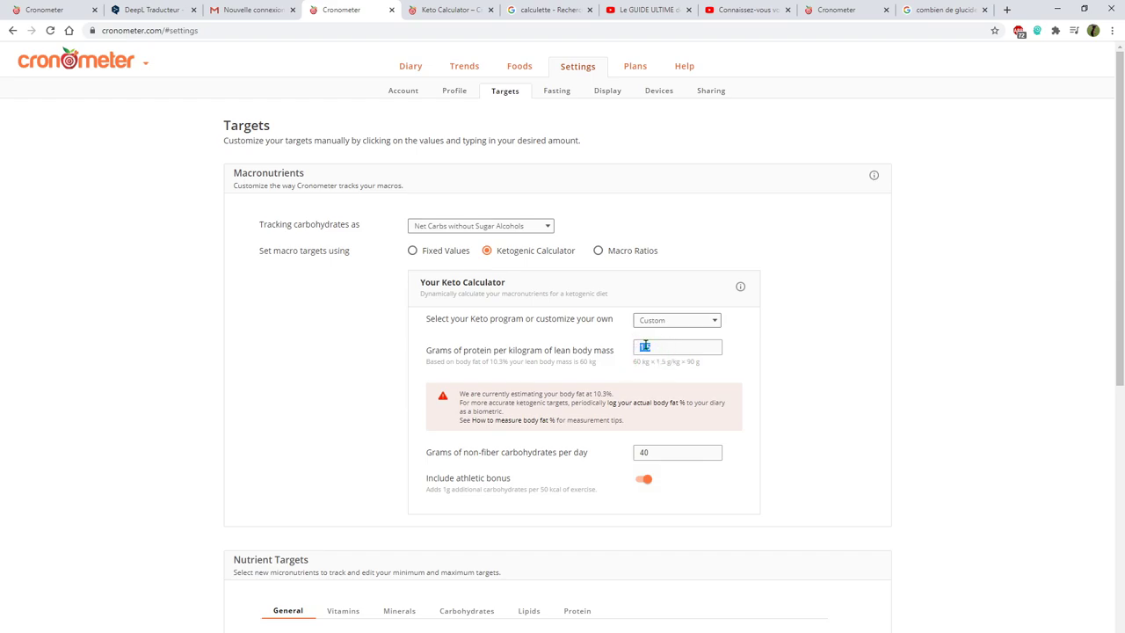
Review the keto calculator's non-fiber carbohydrates per day and athletic bonus options
drag(485, 451, 588, 454)
click(516, 452)
double_click(446, 488)
click(476, 479)
double_click(469, 479)
click(481, 479)
Review the vitamin nutrient targets, view the B1 (Thiamine) target without changing it, and return to the General nutrients
scroll(555, 352, down, 2)
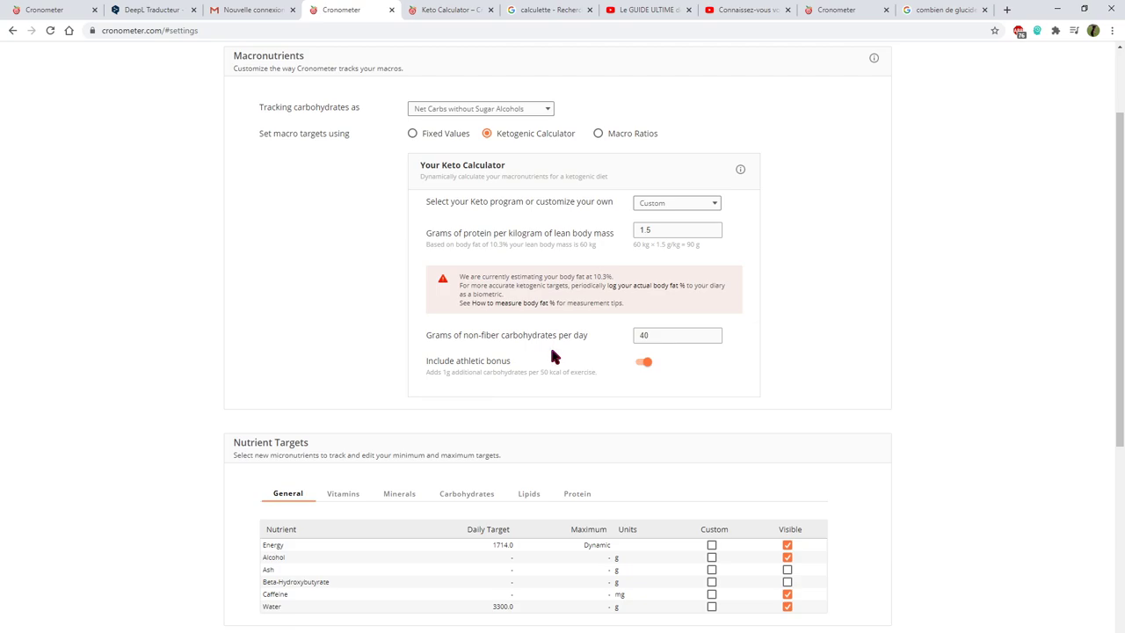
scroll(549, 345, down, 2)
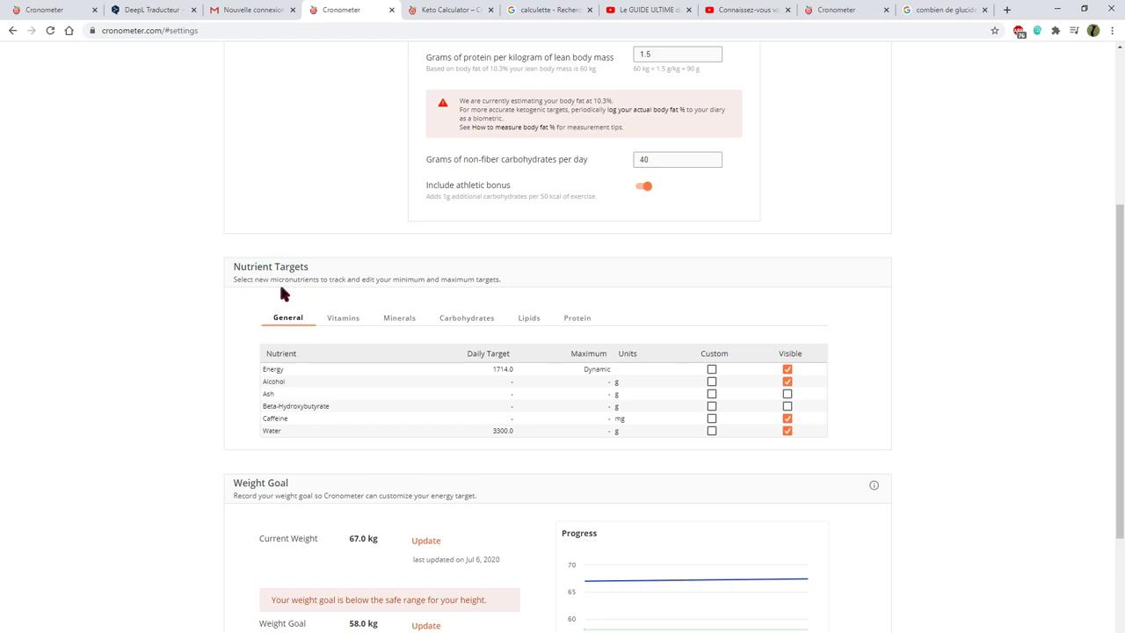
click(336, 318)
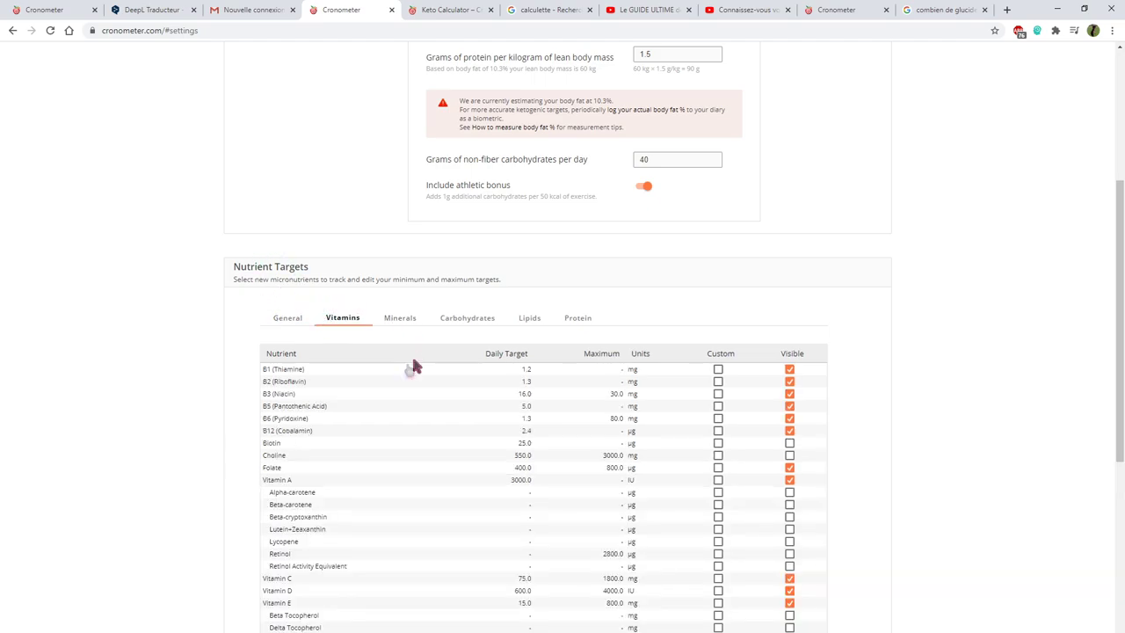
click(526, 370)
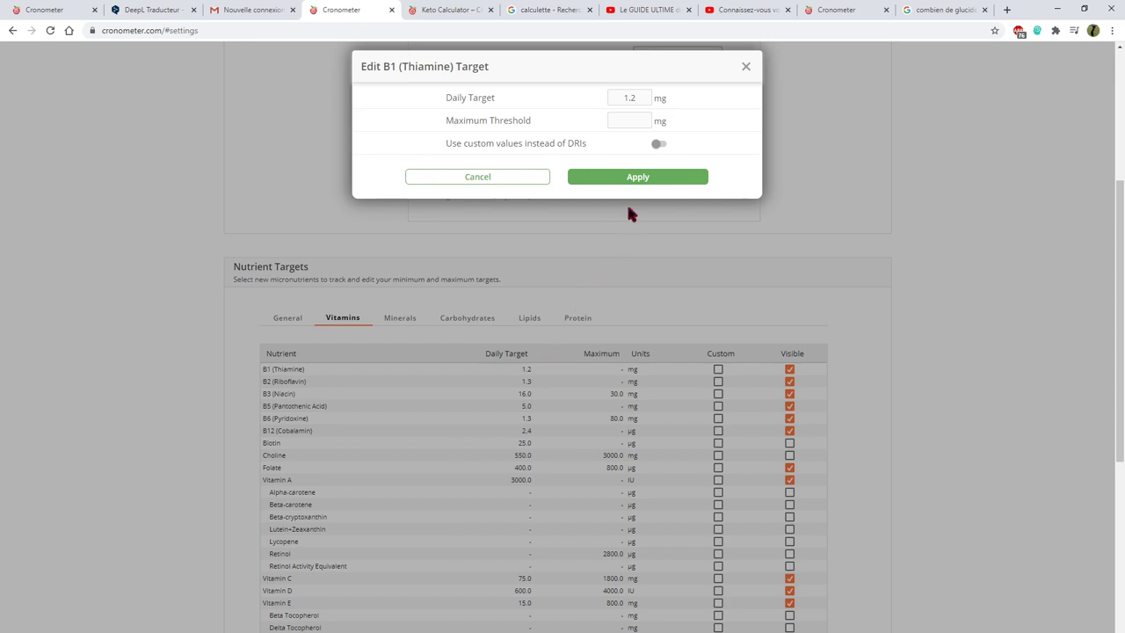
click(745, 66)
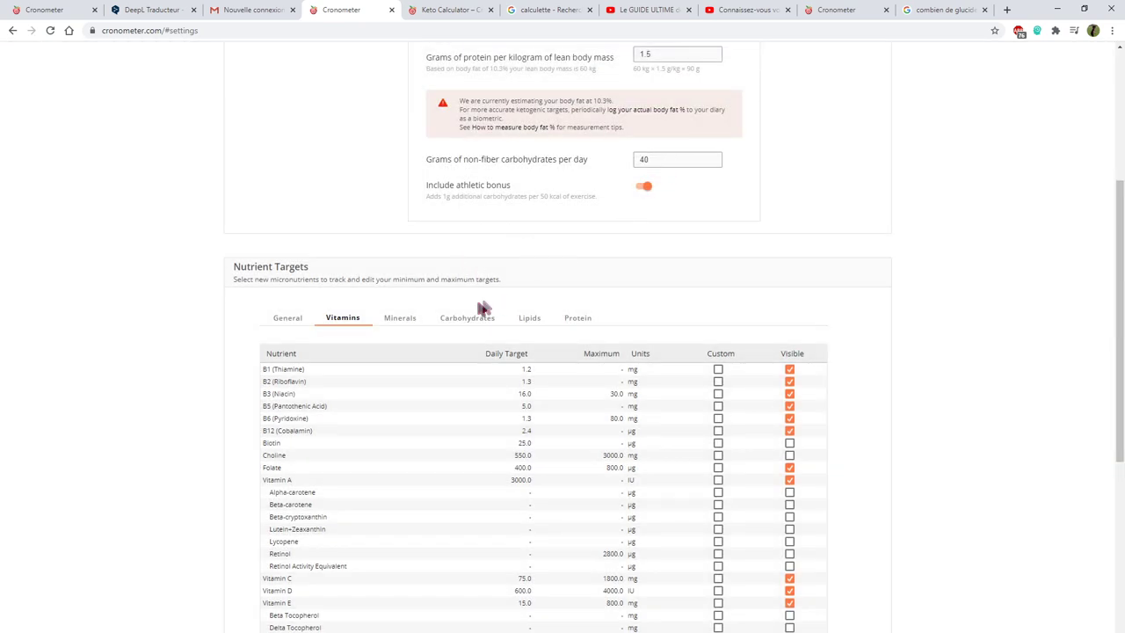
click(292, 320)
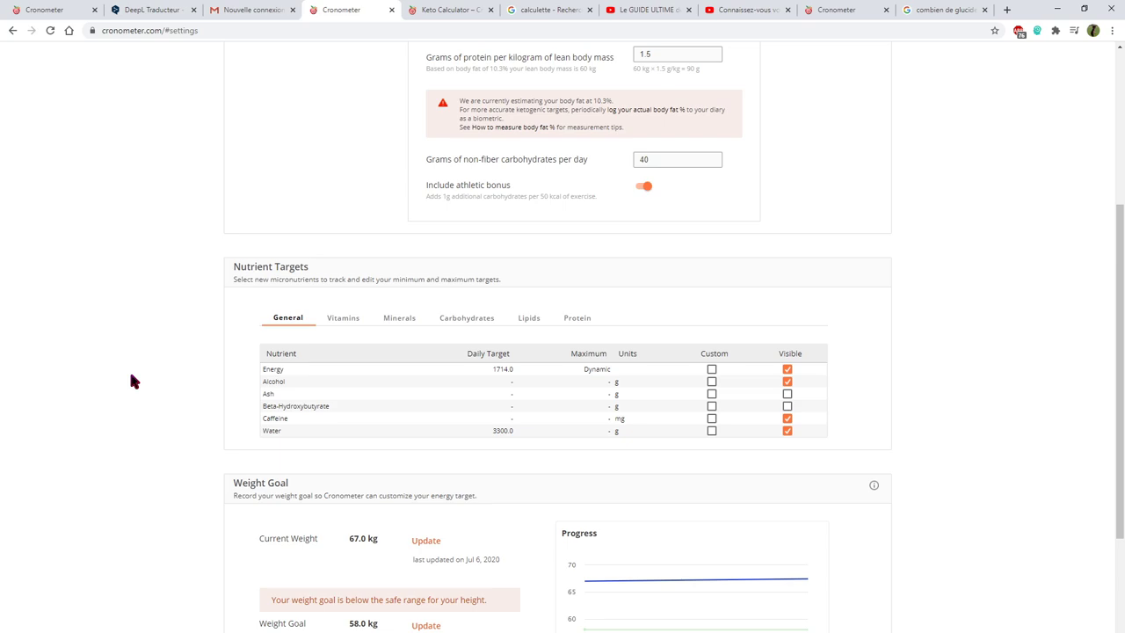
Review the current weight in the Weight Goal section and update the weight goal to 72 kg
scroll(131, 376, down, 2)
drag(234, 307, 289, 306)
click(297, 303)
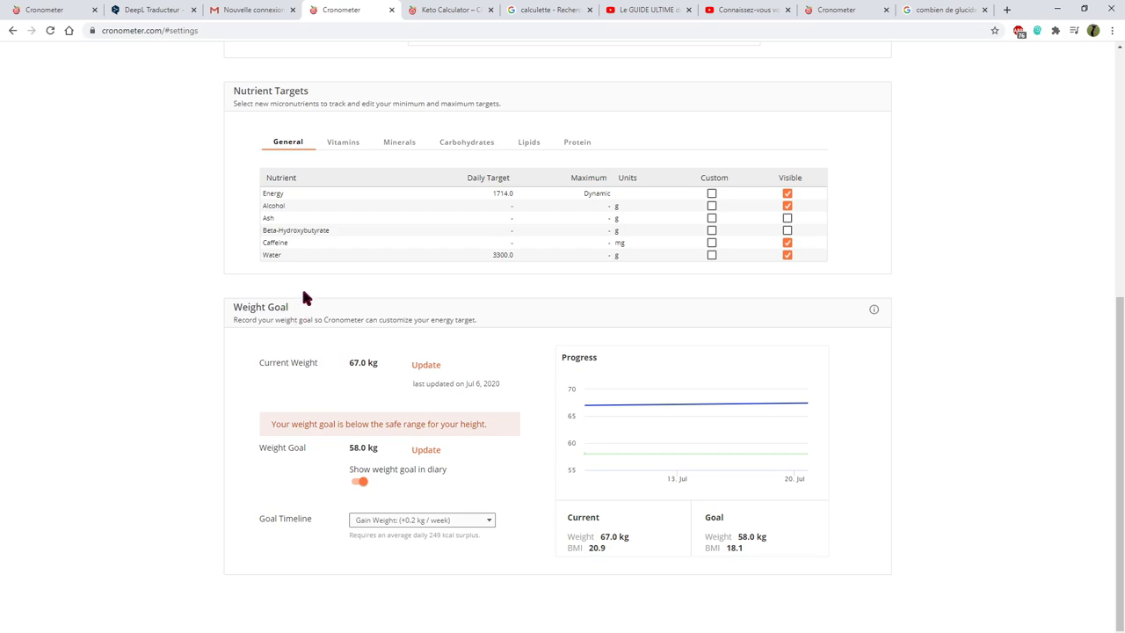
drag(255, 363, 335, 351)
click(340, 352)
drag(263, 447, 306, 447)
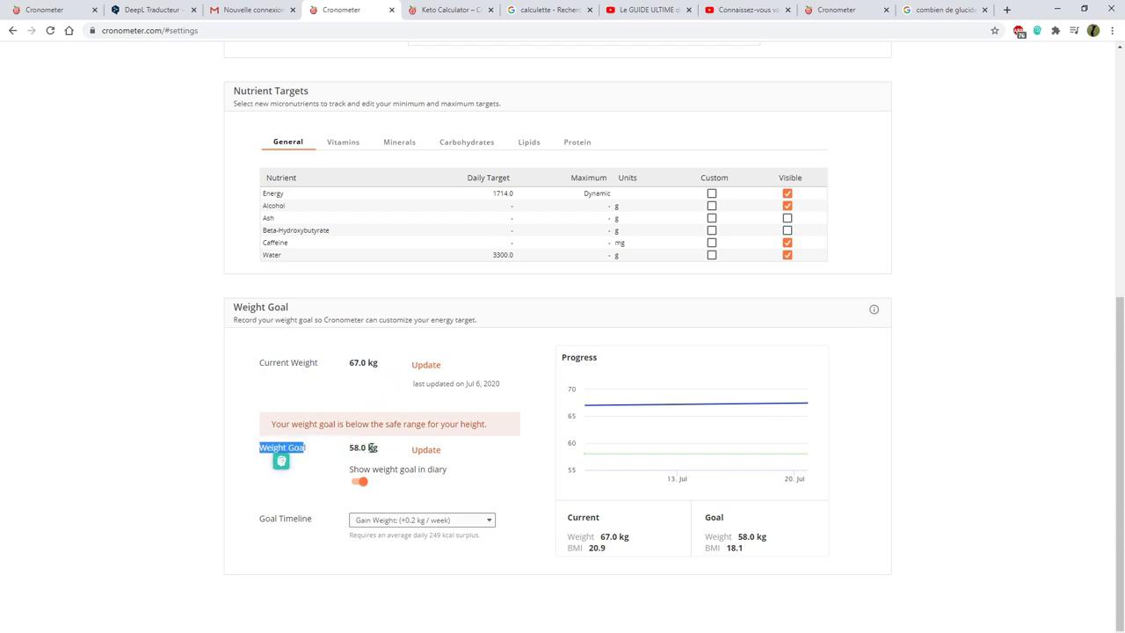
click(425, 449)
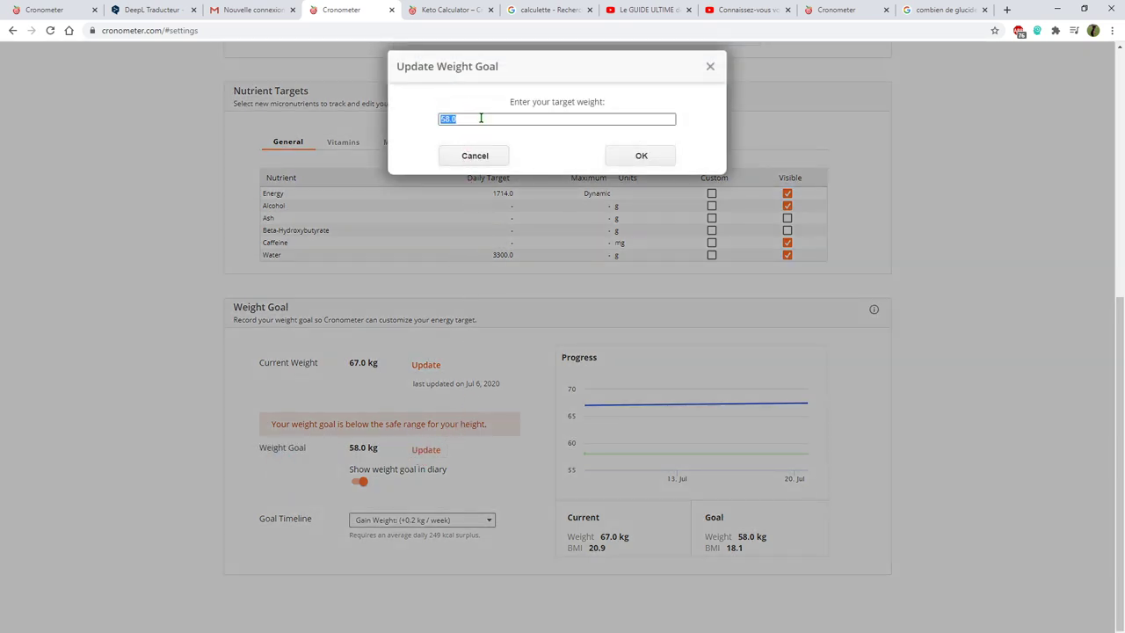
text(72)
key(Return)
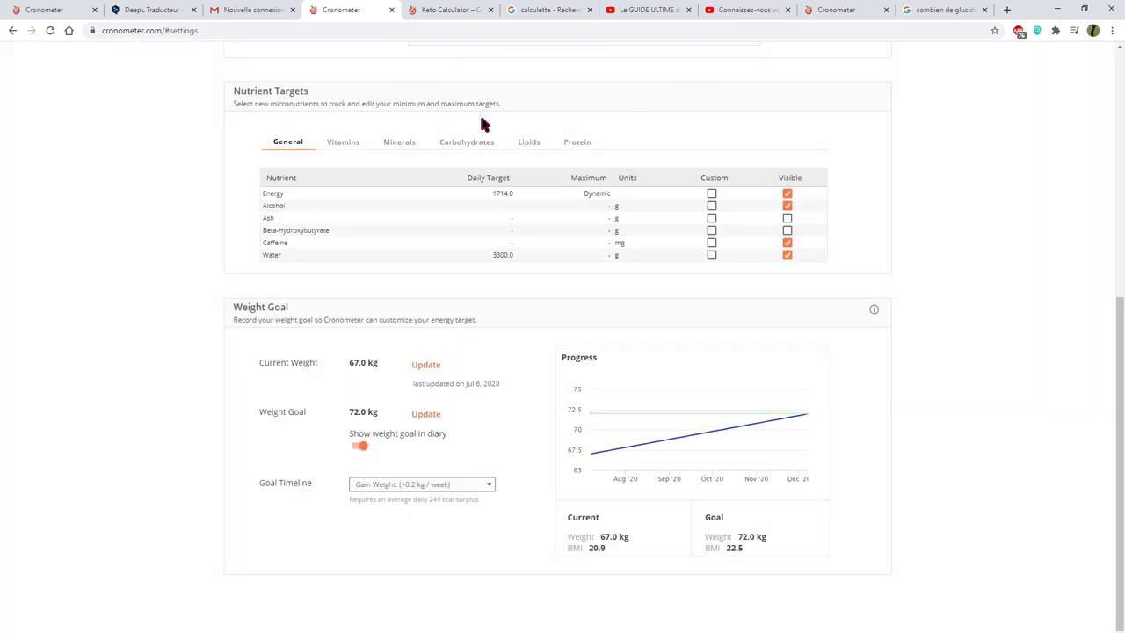
Try the goal timeline at Gain Weight (+0.9 kg / week), and switch it to Maintain Weight
drag(258, 482, 303, 485)
click(306, 490)
click(384, 485)
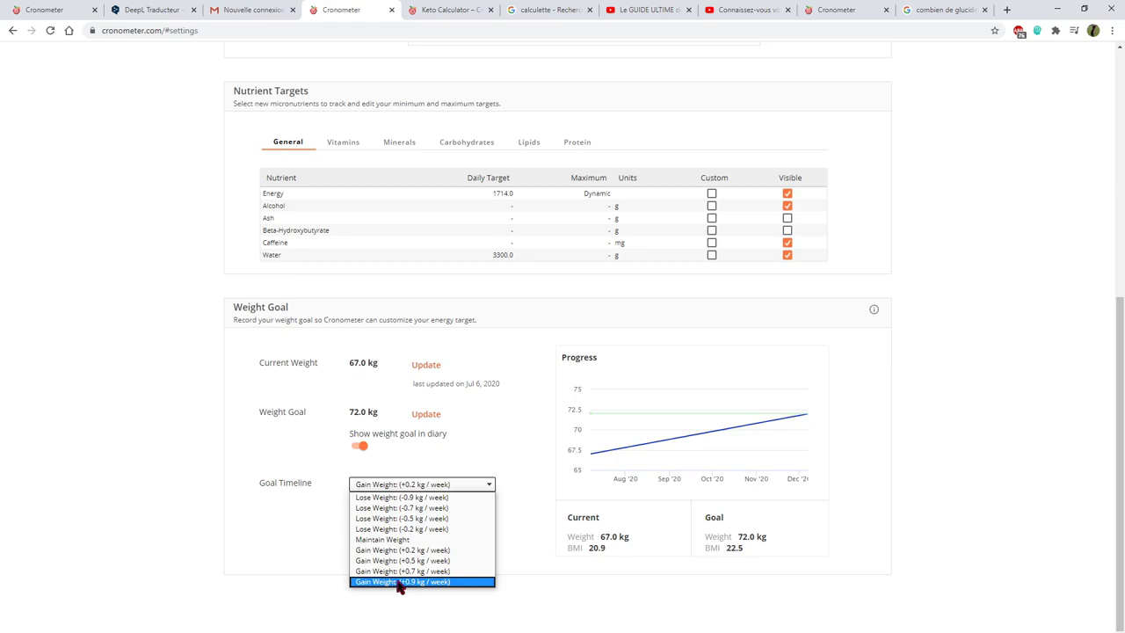
click(400, 582)
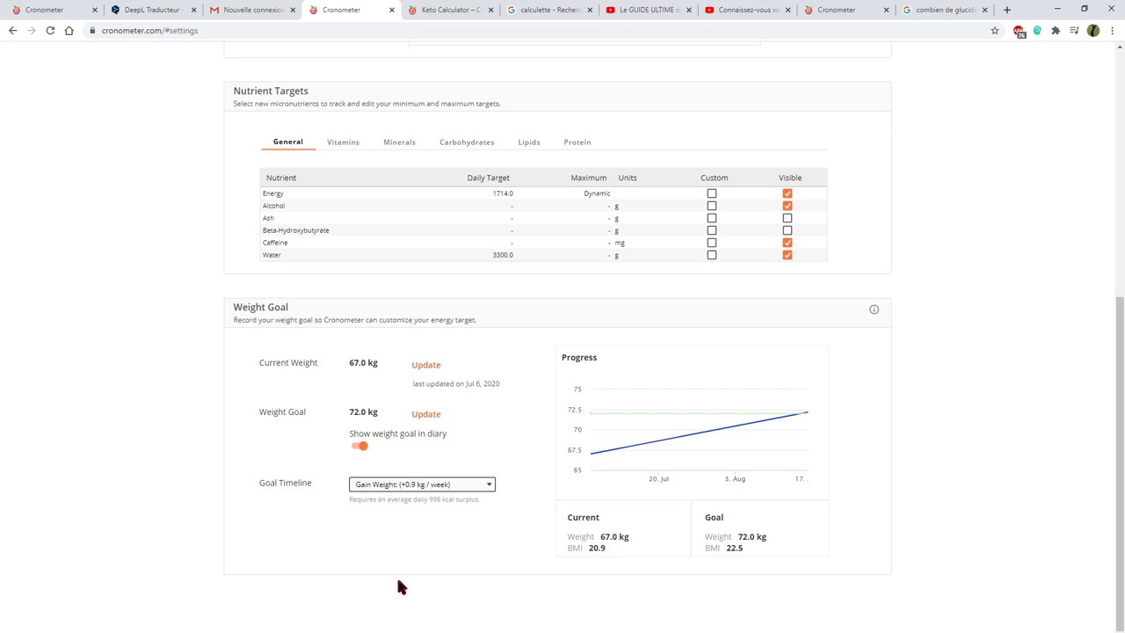
click(432, 484)
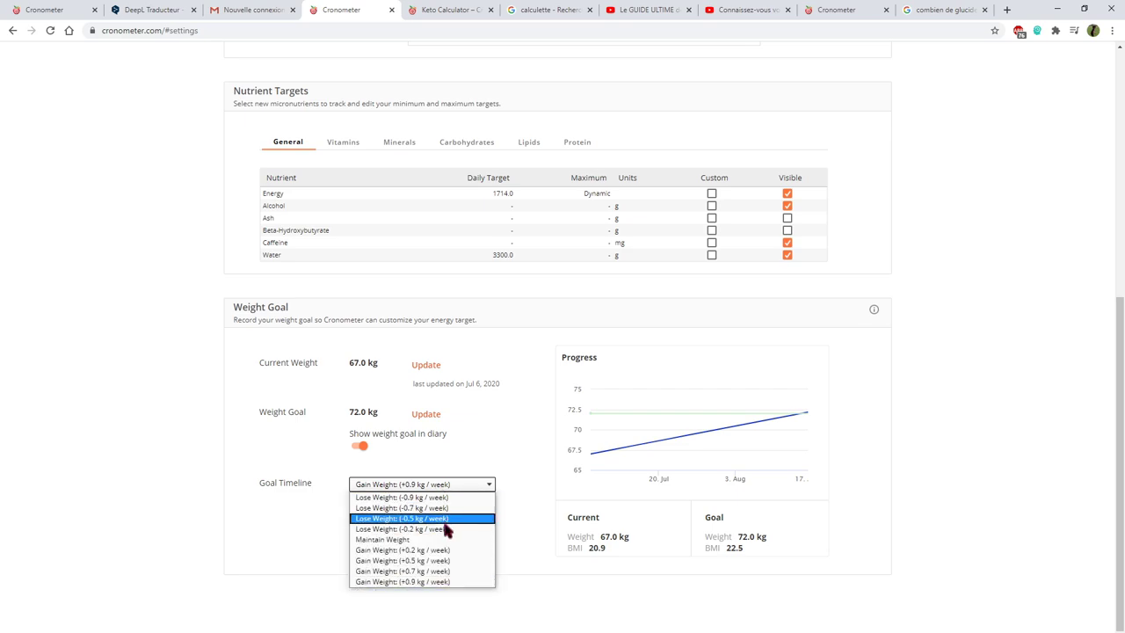
click(442, 538)
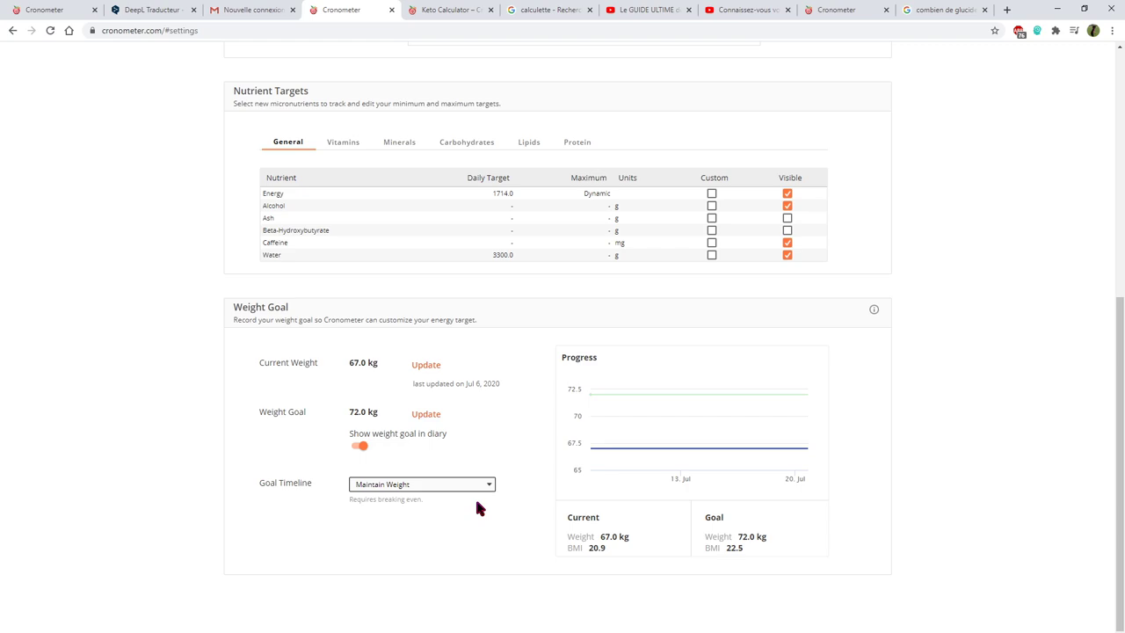
Set the goal timeline to Gain Weight (+0.2 kg / week) and examine the projected weights on the progress chart
click(469, 488)
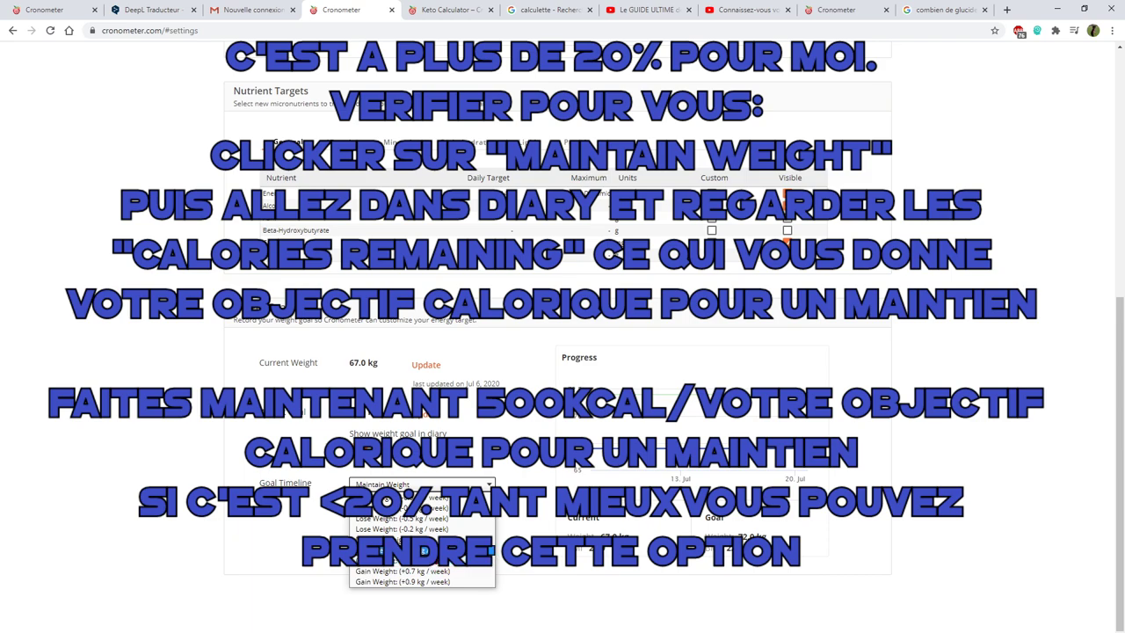
click(430, 551)
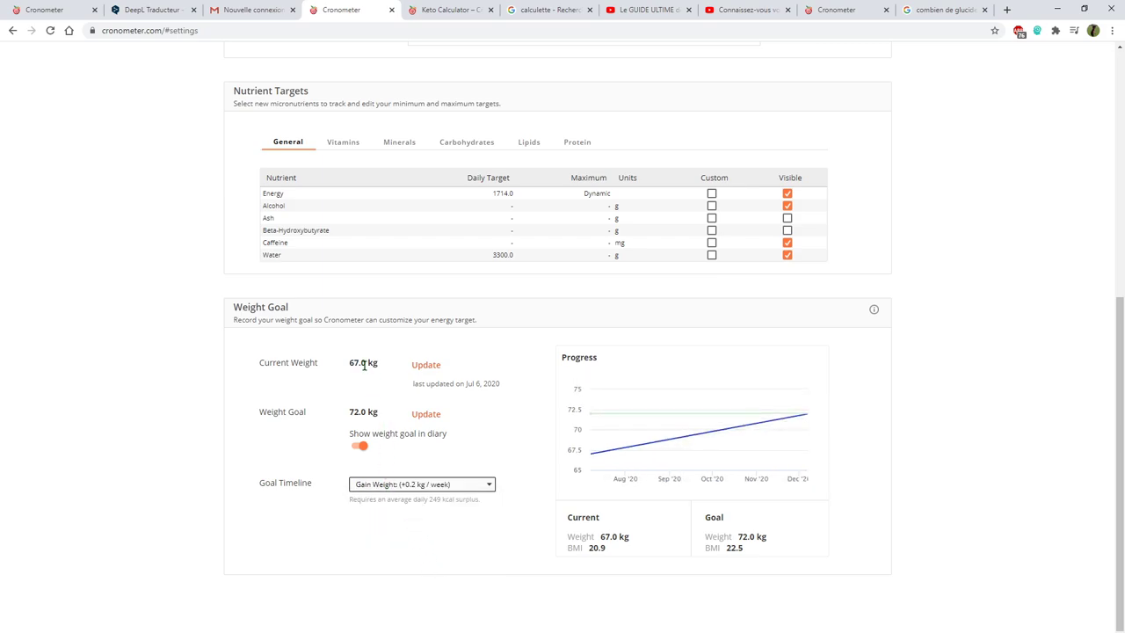
mouse_move(807, 414)
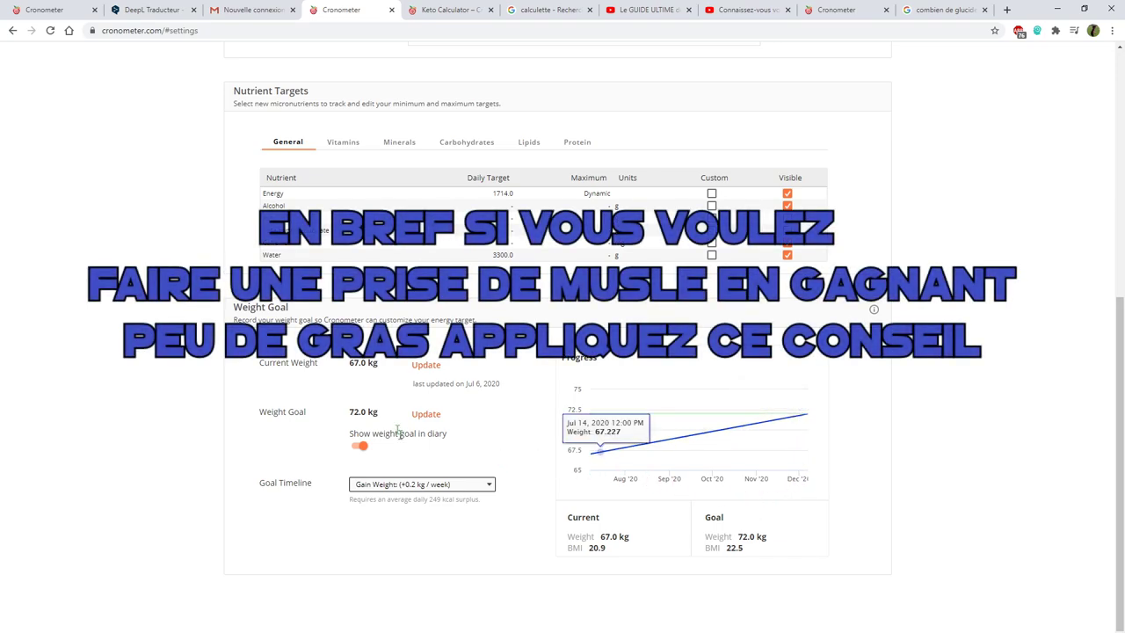
mouse_move(798, 470)
mouse_move(639, 488)
click(457, 484)
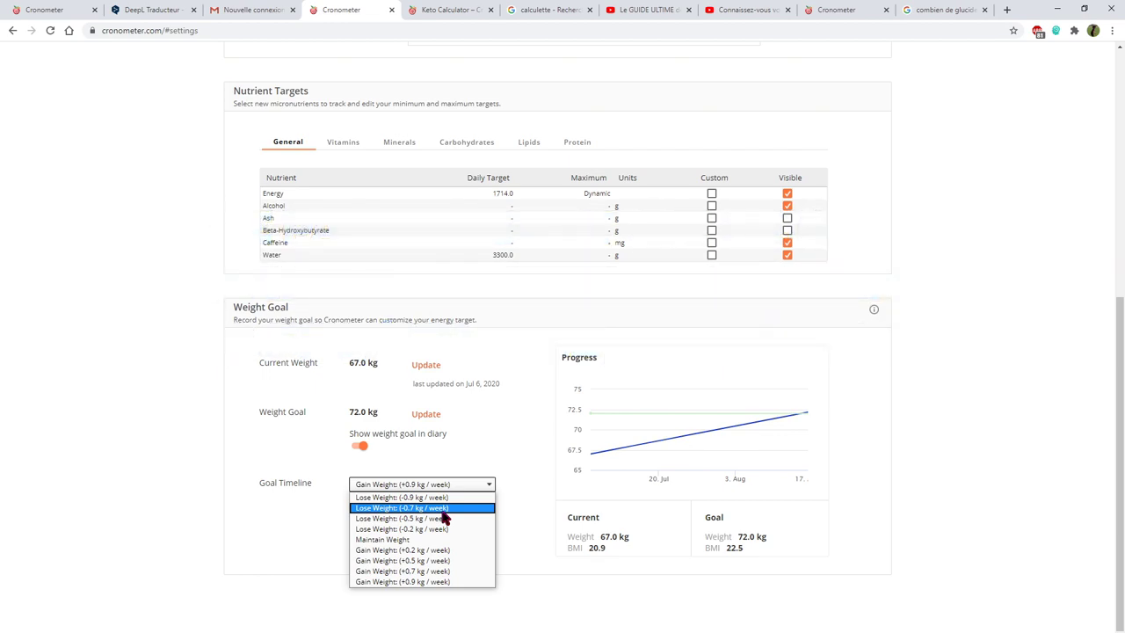
scroll(444, 519, down, 1)
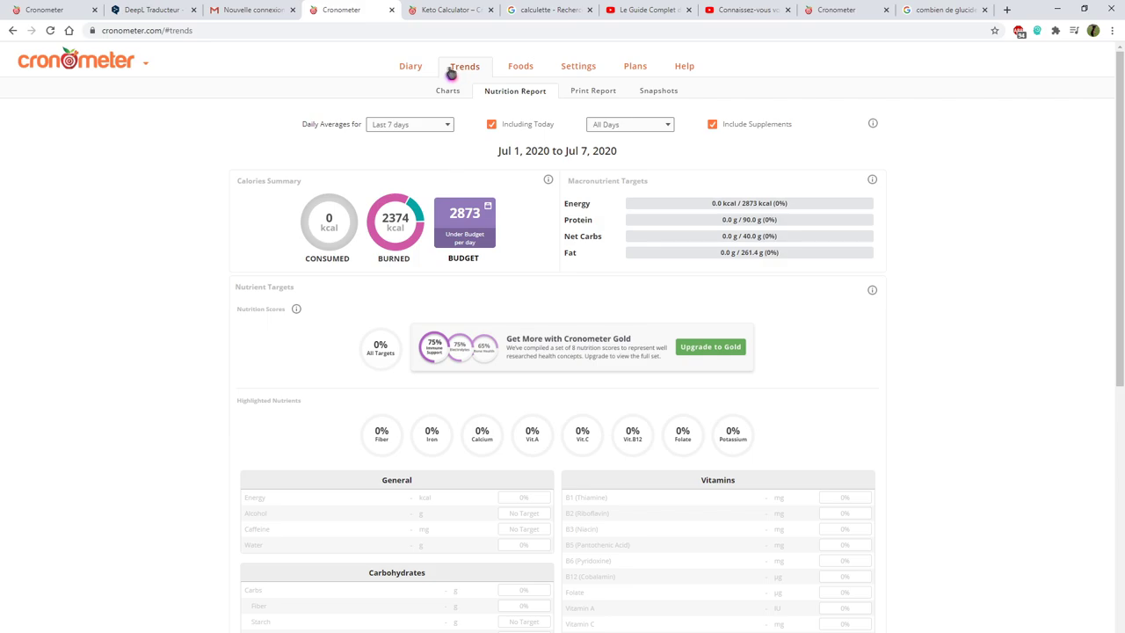
Open the diary to examine the calories summary and macronutrient targets
click(420, 72)
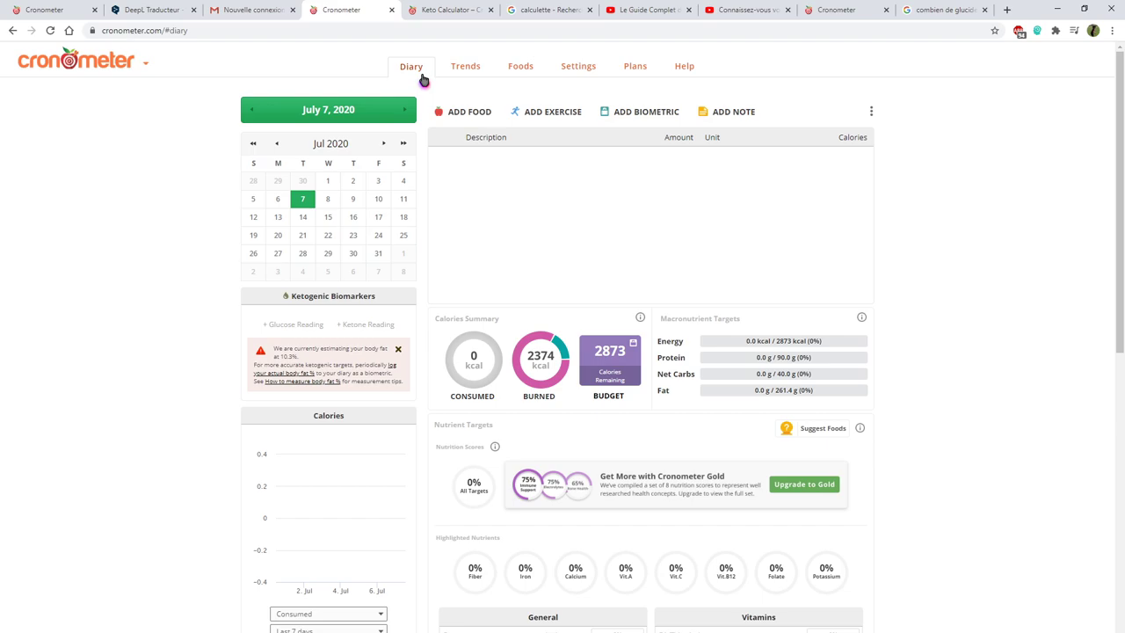
click(729, 123)
click(330, 193)
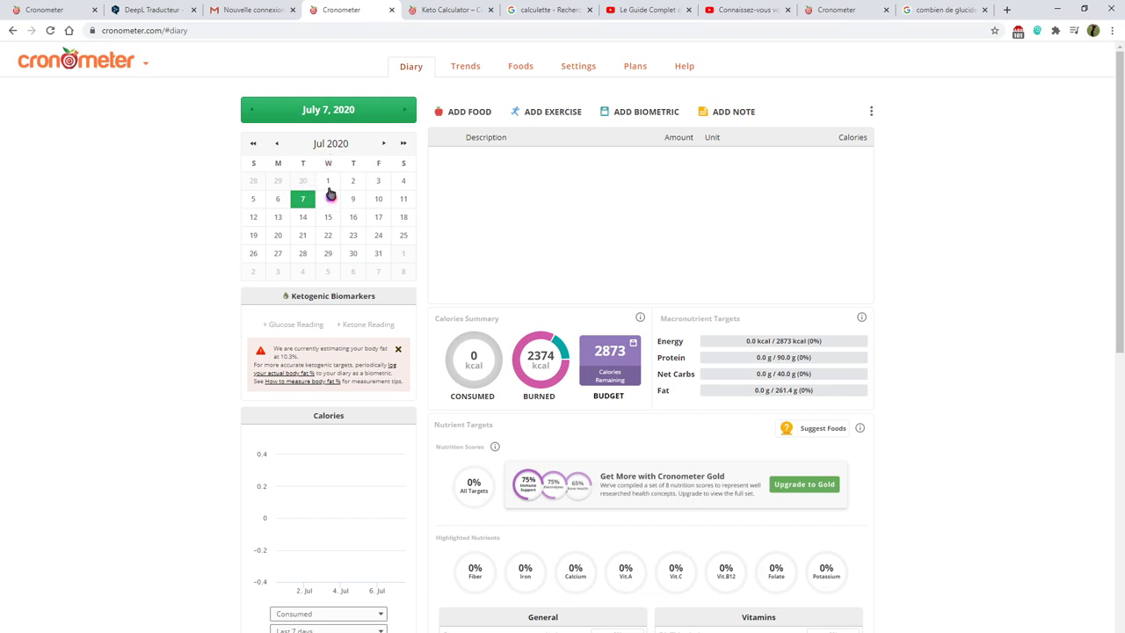
Browse neighbouring days and the previous year in the diary calendar, and return to July 7, 2020
click(276, 200)
click(250, 200)
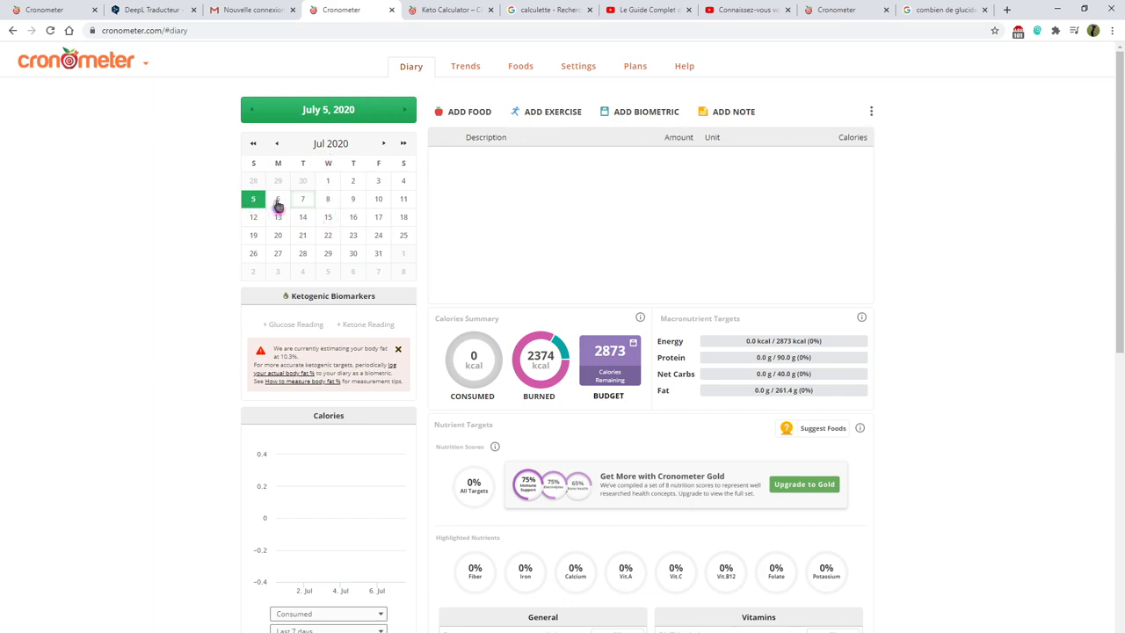
click(332, 202)
click(304, 203)
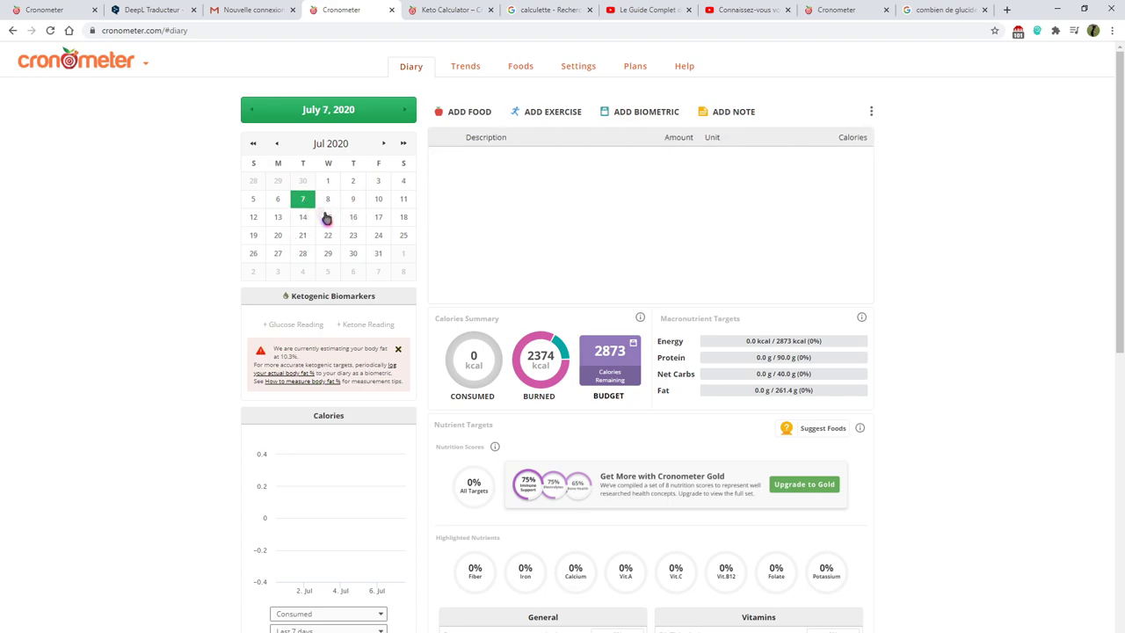
click(253, 144)
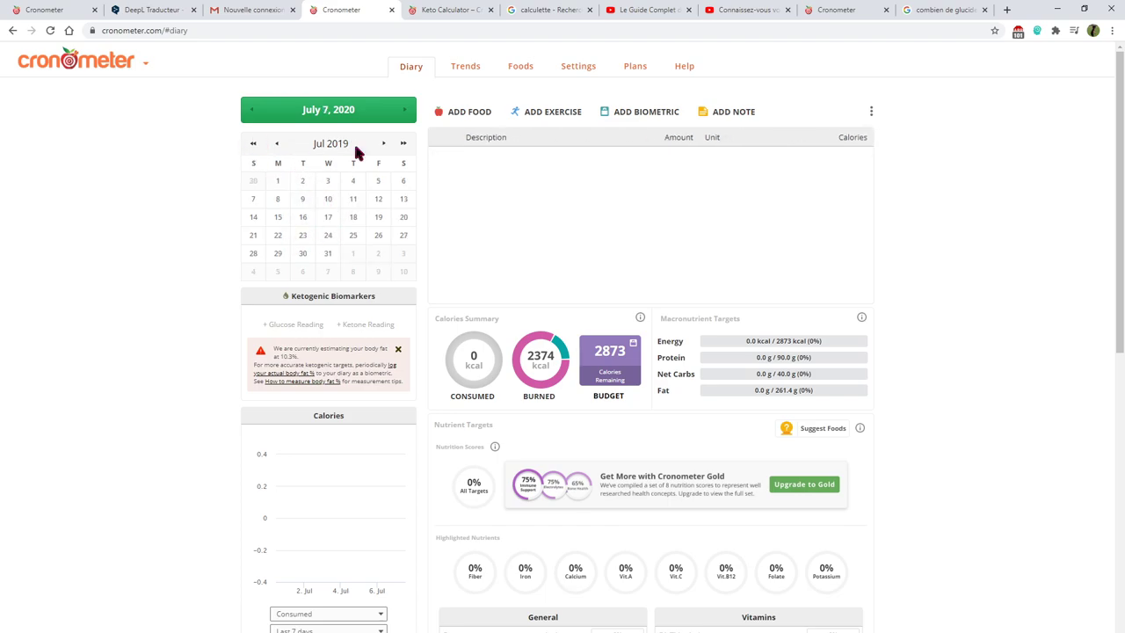
click(404, 143)
View the Calories chart as Burned and Net, and examine the daily net values over the last 7 days
scroll(329, 468, down, 2)
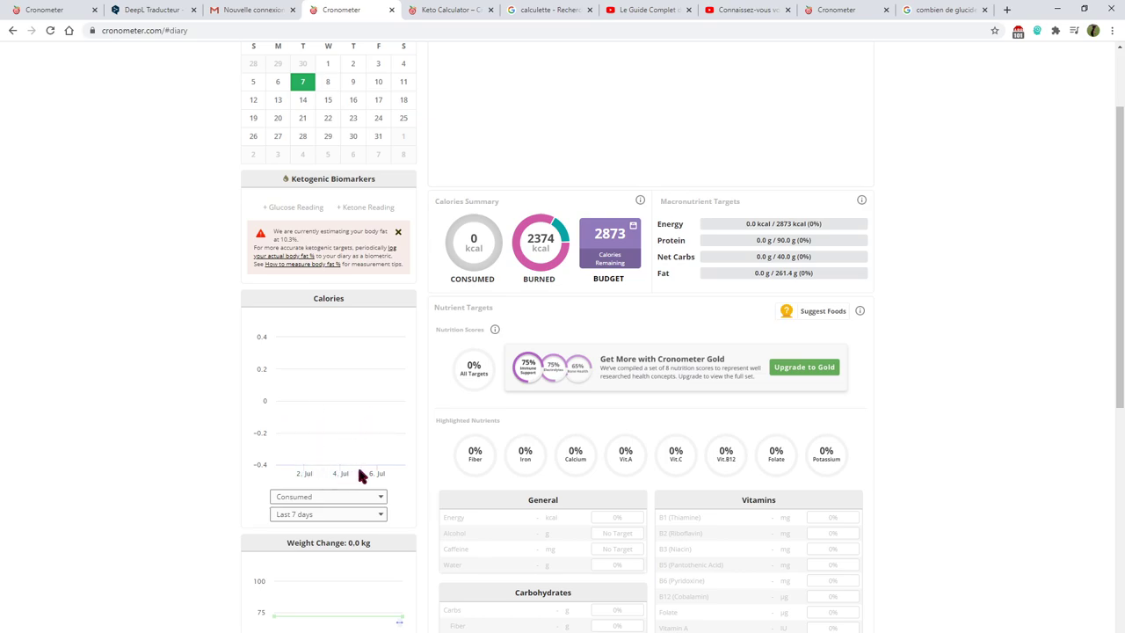
click(356, 499)
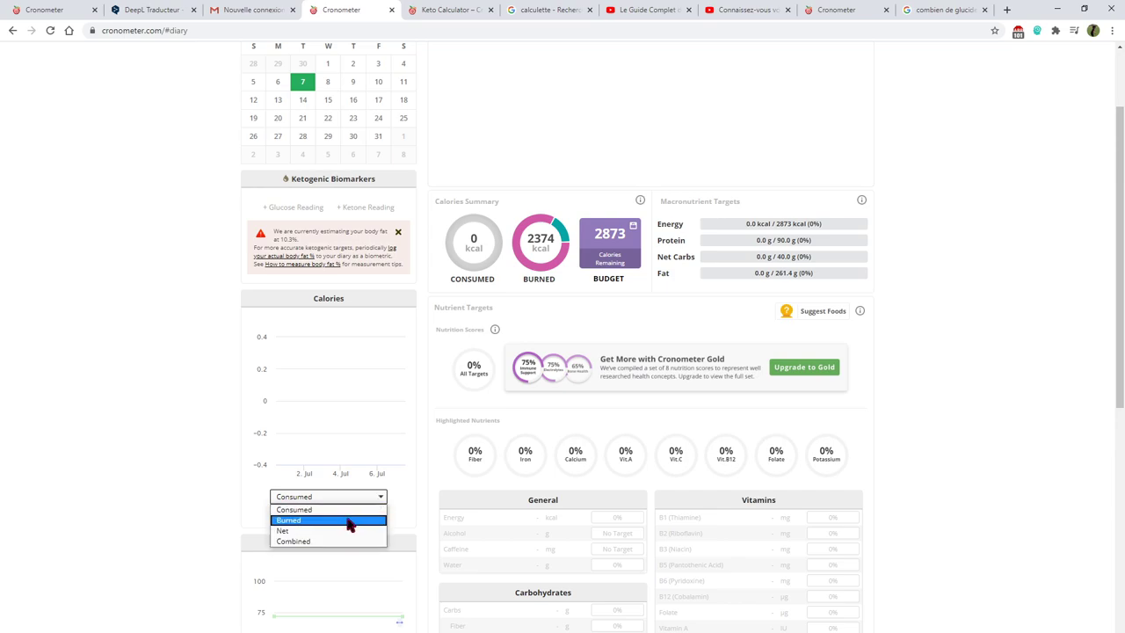
click(349, 522)
click(341, 499)
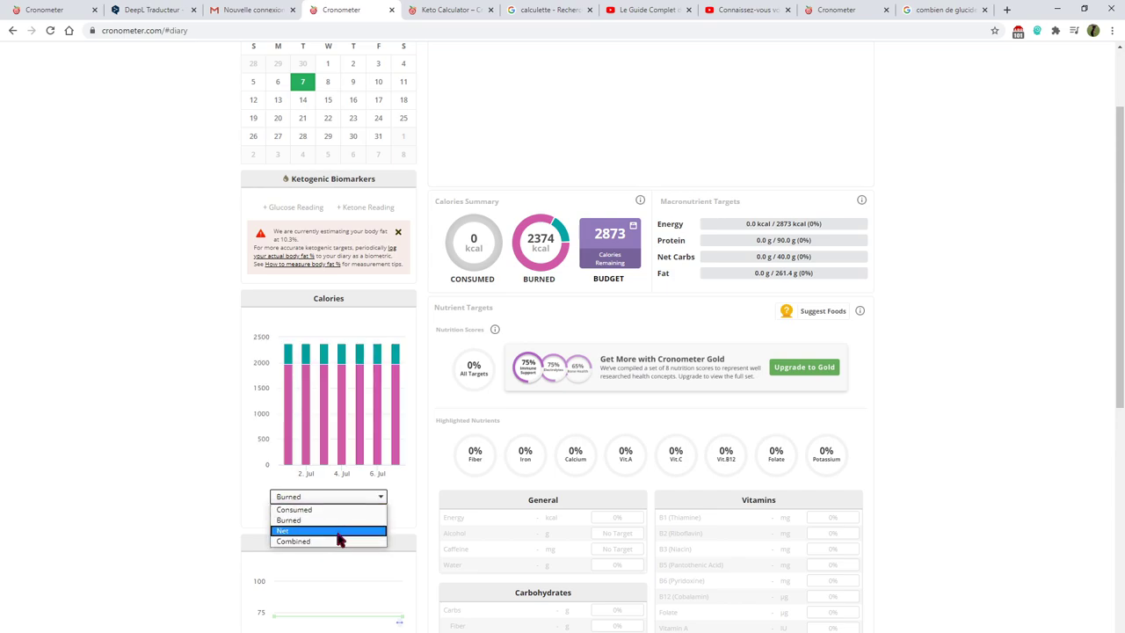
click(341, 532)
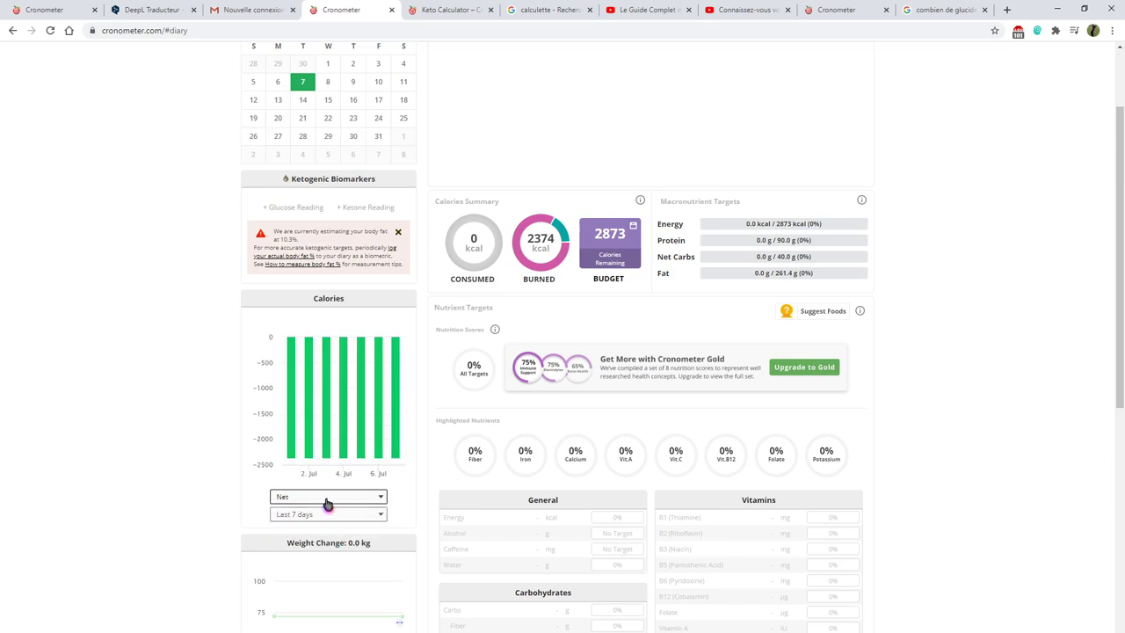
mouse_move(314, 358)
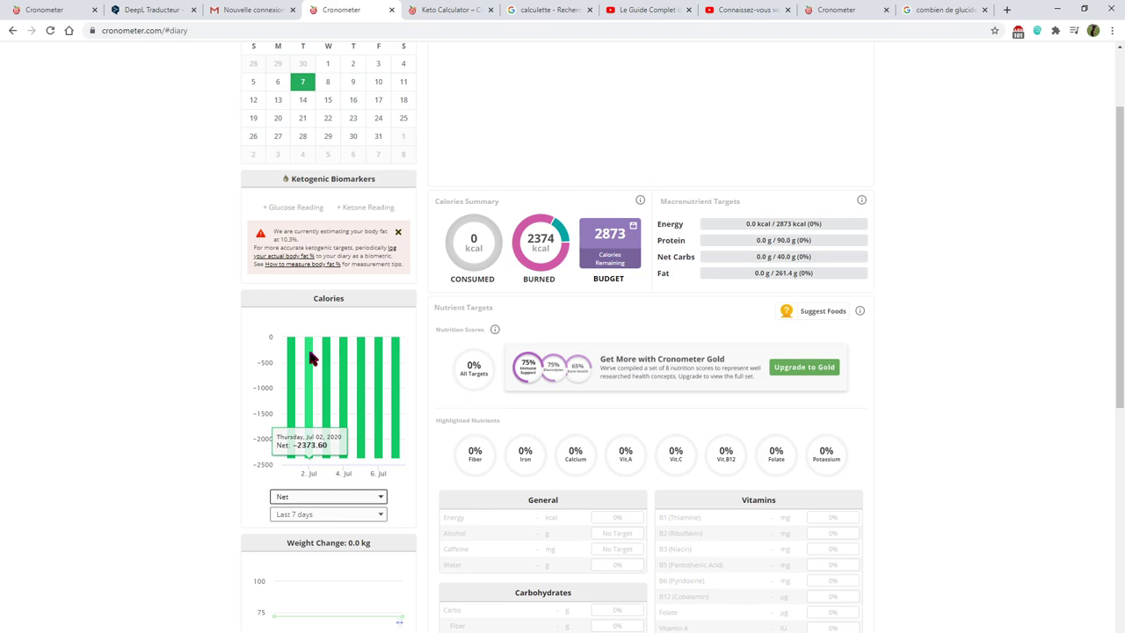
mouse_move(291, 337)
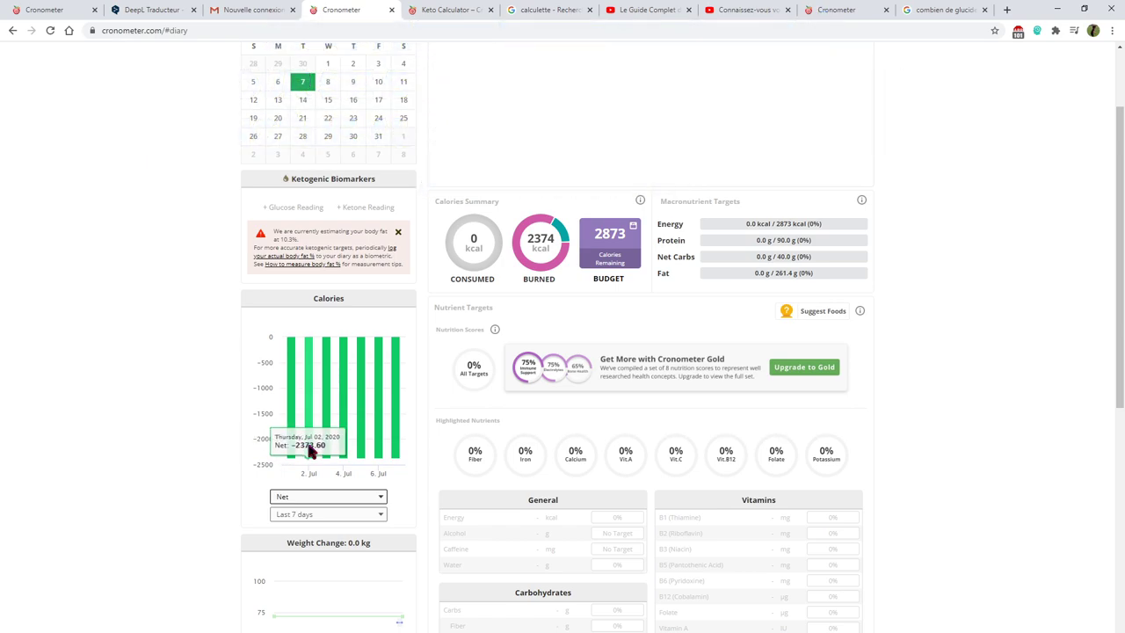
mouse_move(326, 451)
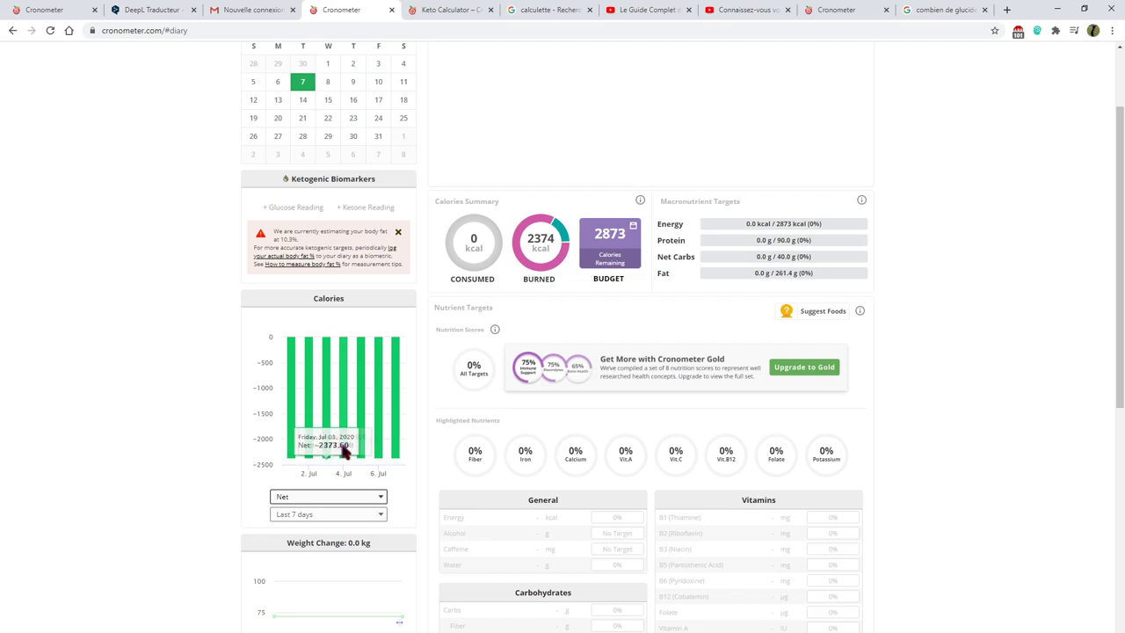
mouse_move(362, 450)
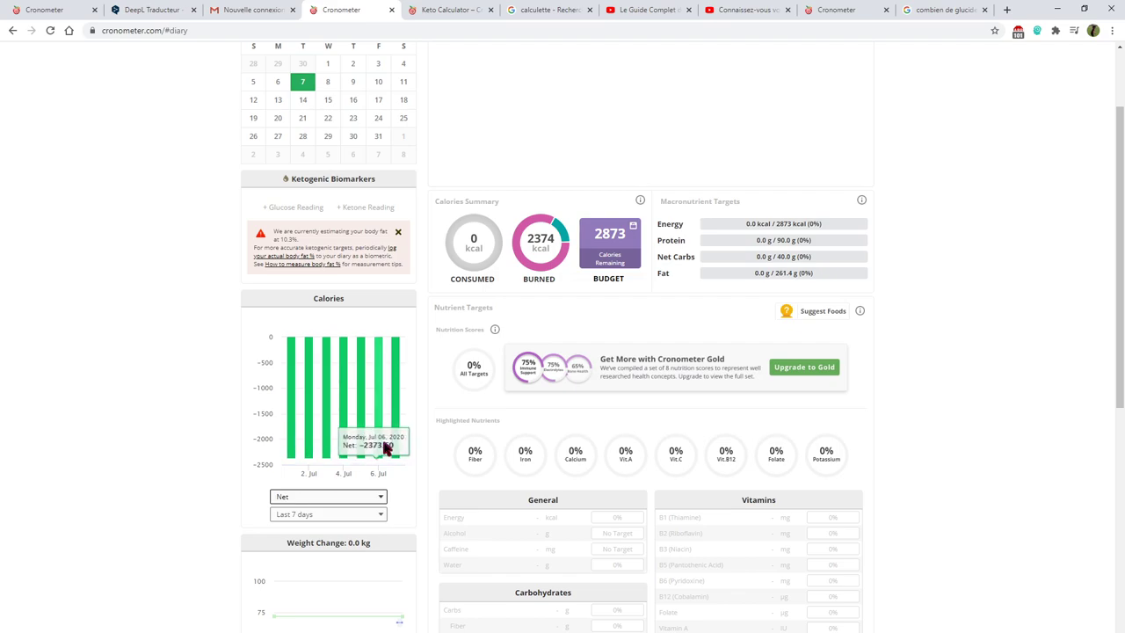
Review the time range choices of the Weight Change chart and choose Last year
scroll(394, 451, down, 3)
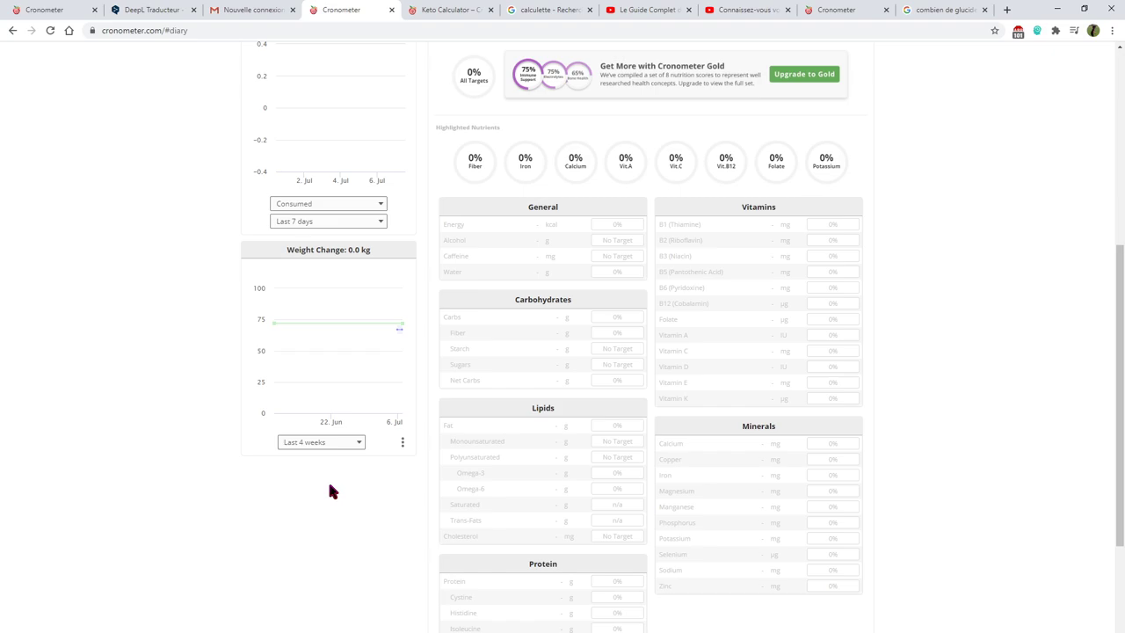
click(321, 444)
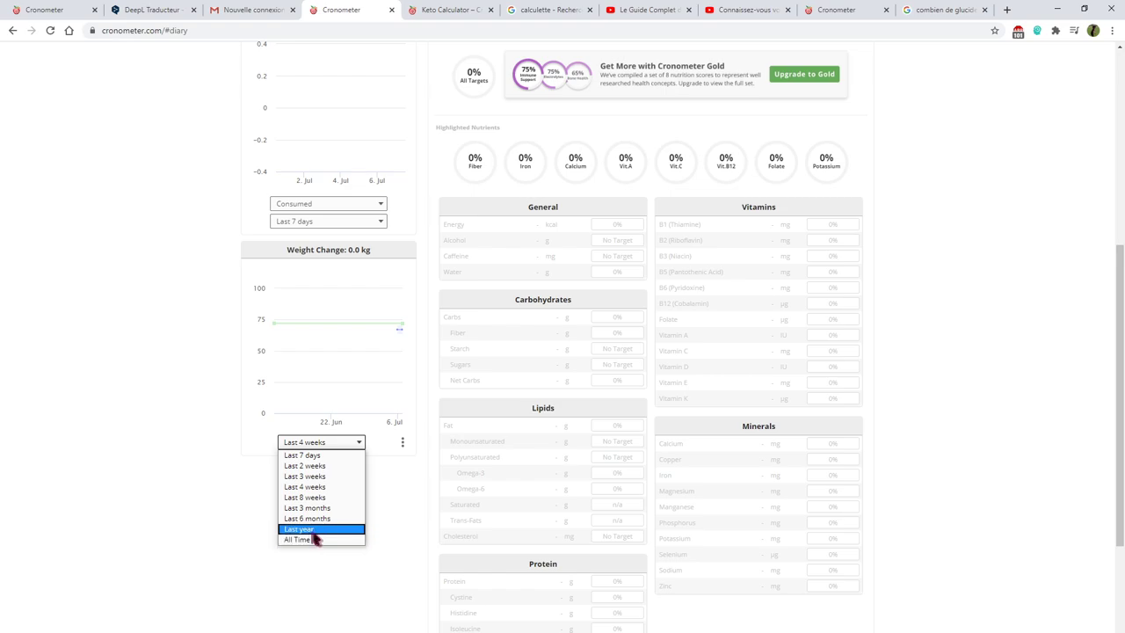
click(320, 529)
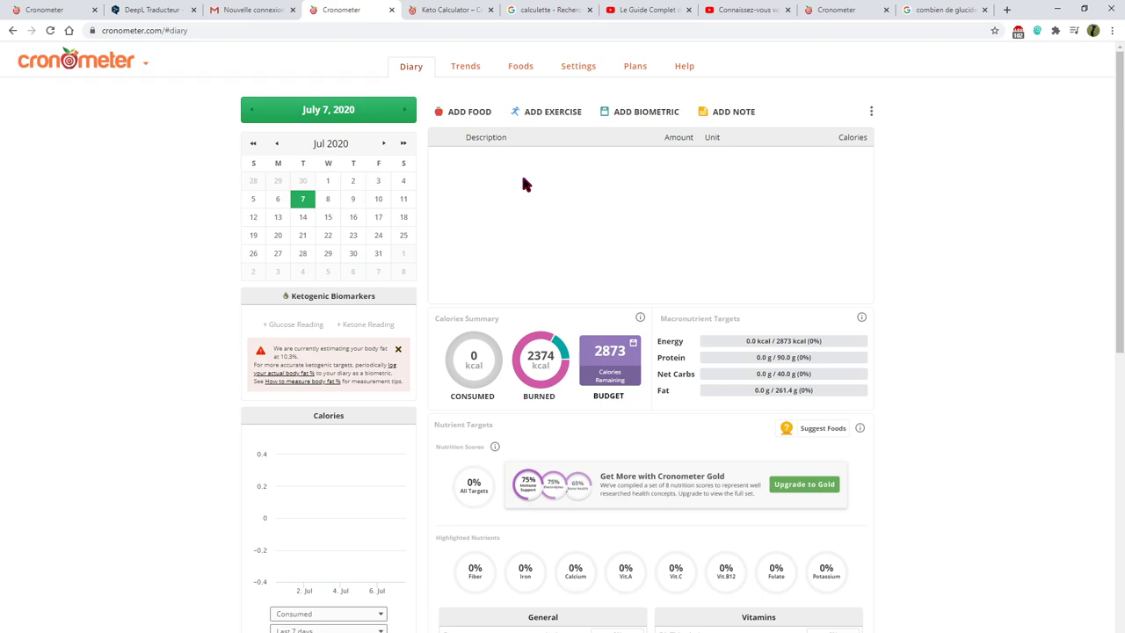
Start adding a food to the diary, search all foods for "Petit suisse carrefour" and preview the Carrefour, Petit Suisse entry
double_click(523, 183)
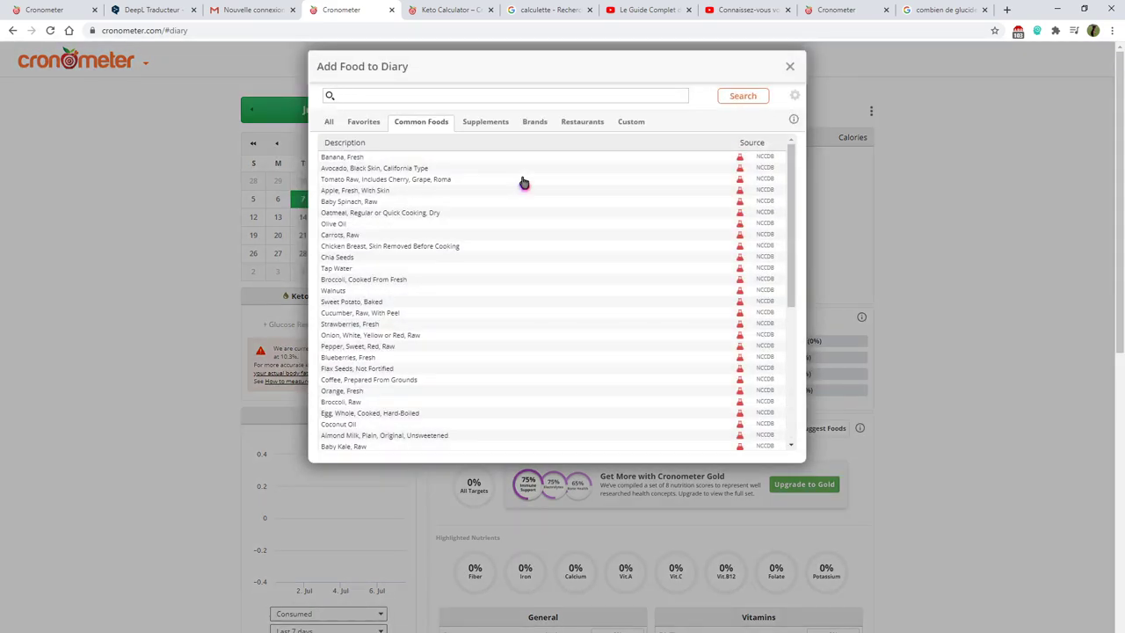
click(330, 123)
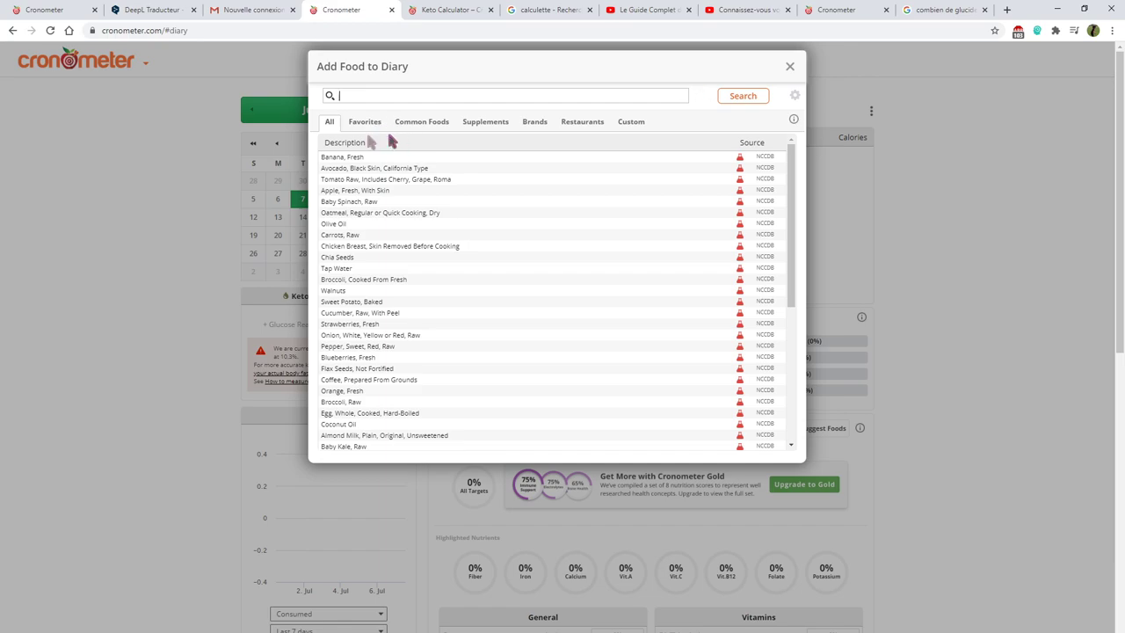
scroll(421, 250, down, 6)
scroll(443, 294, up, 6)
text(Petit suisse carrefour)
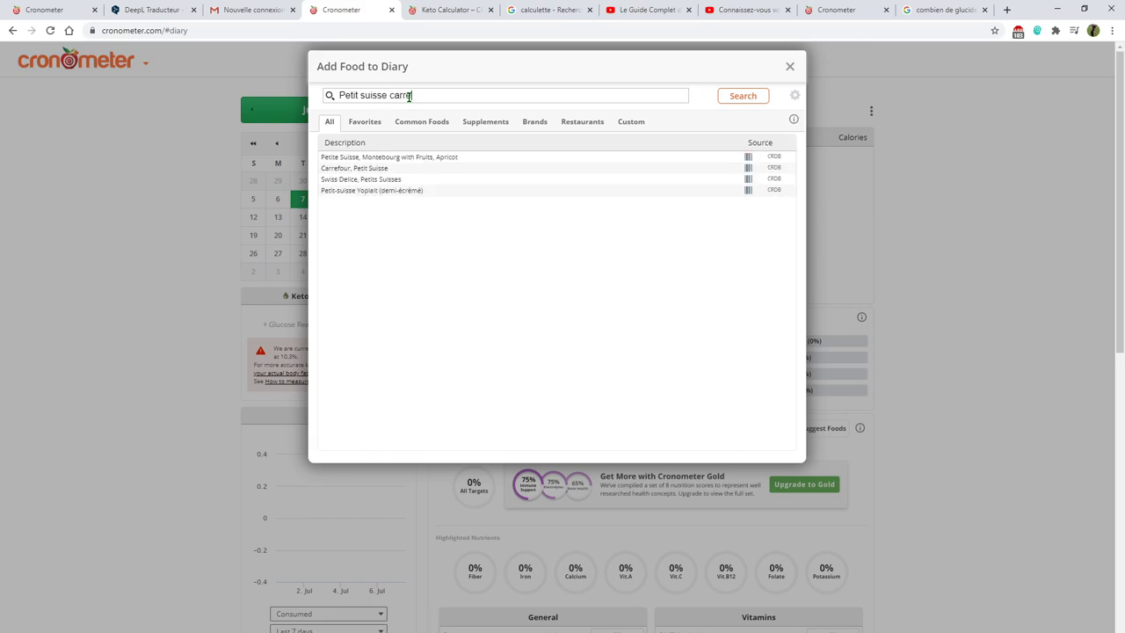
click(421, 159)
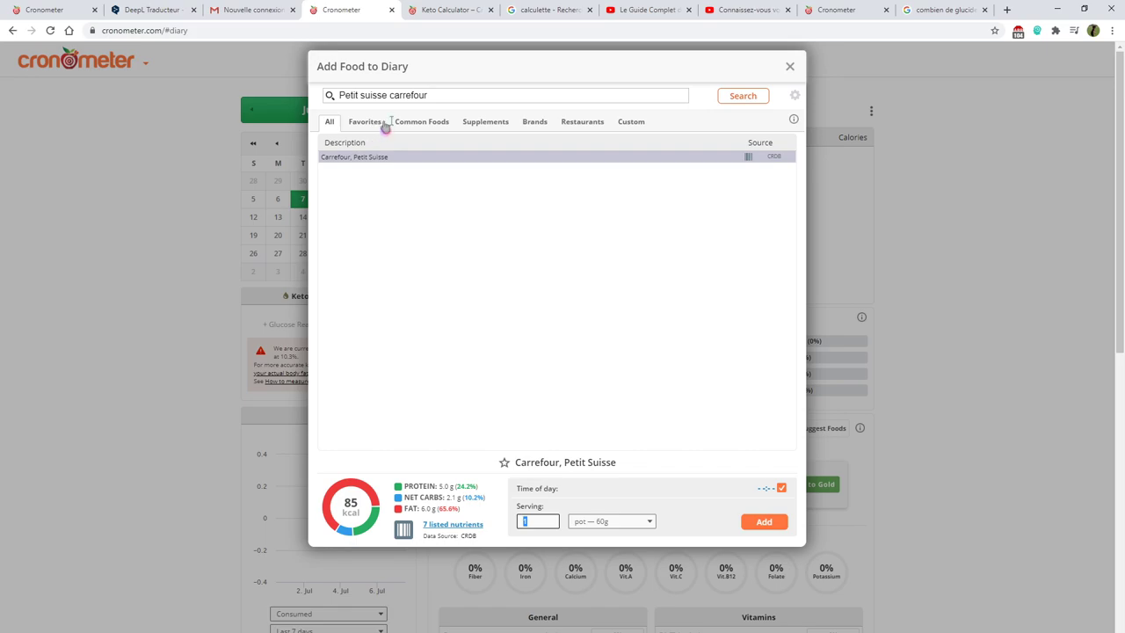
Restrict the food search to Common Foods, clear the search text, and preview the nutrient data of Banana, Fresh
click(421, 121)
drag(452, 95, 321, 91)
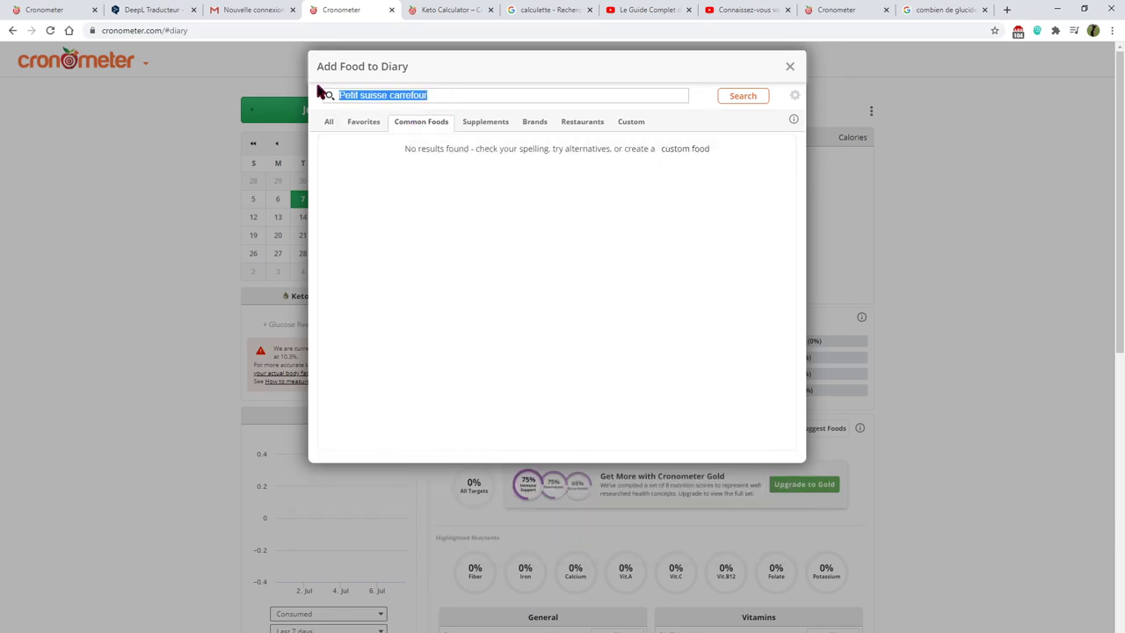
key(BackSpace)
click(432, 128)
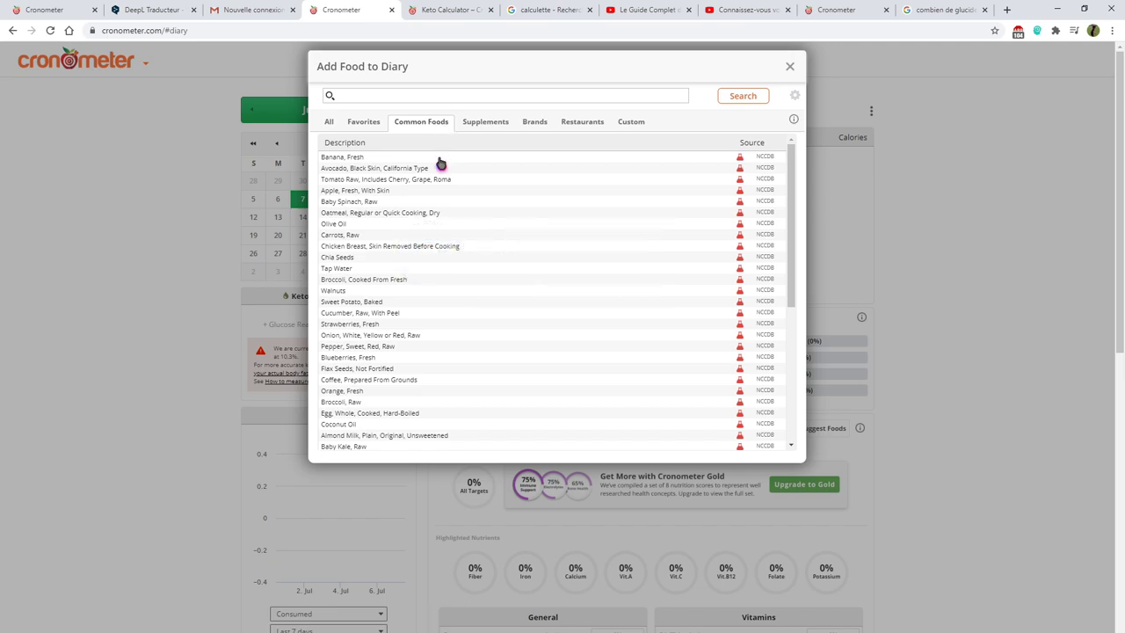
click(440, 160)
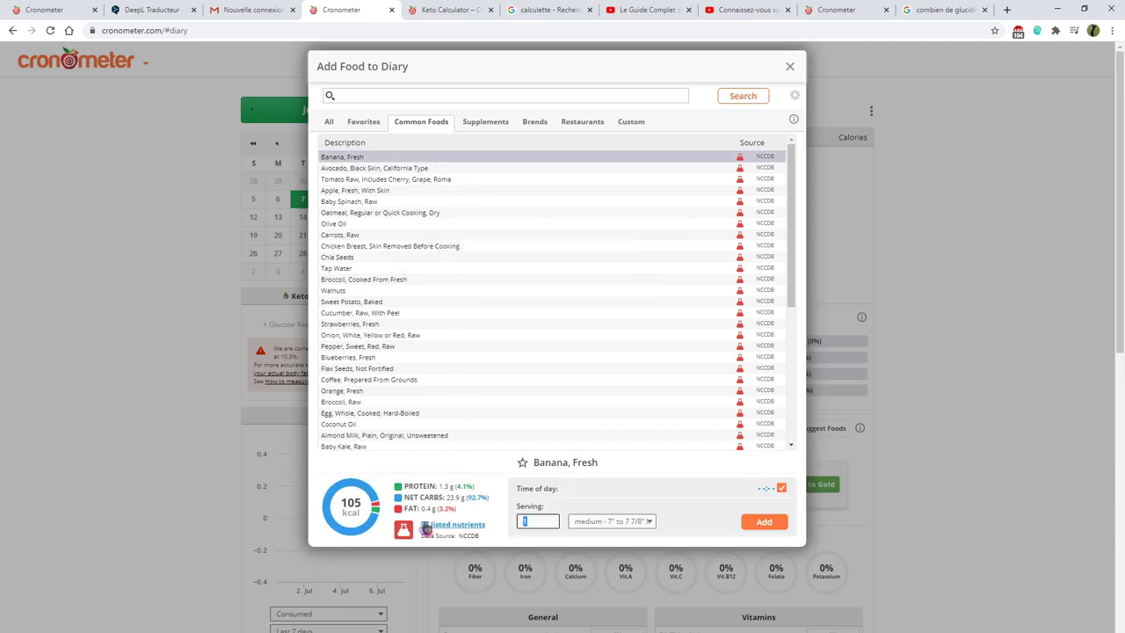
drag(421, 524, 497, 531)
click(495, 517)
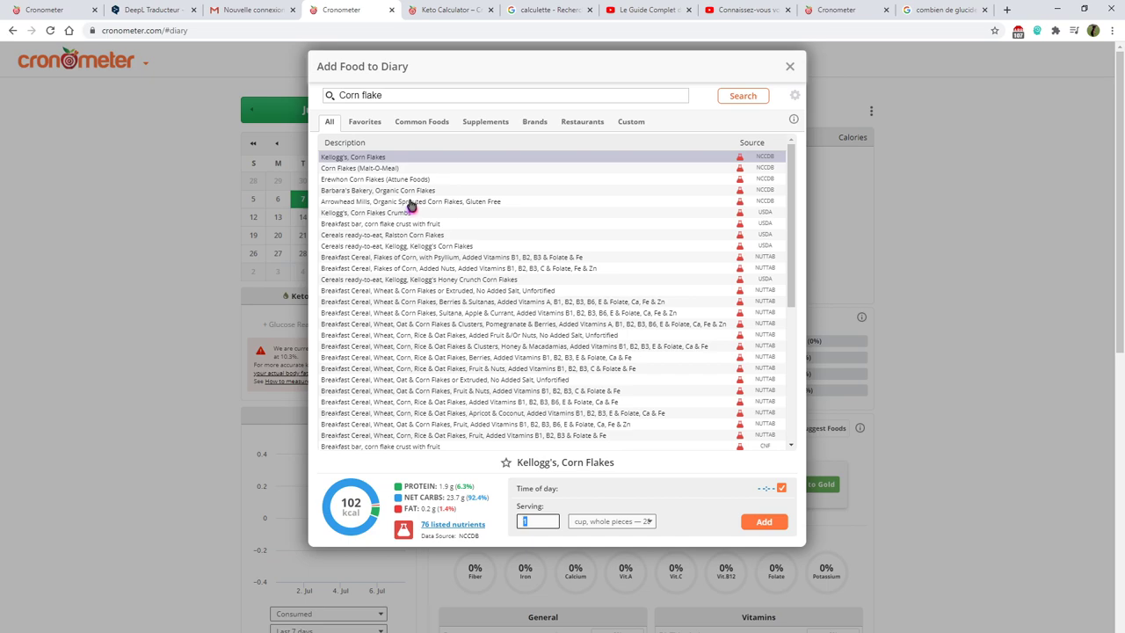
Choose a UPC-sourced Corn Flakes entry from the "Corn flake" results and add a 300 g serving to the diary
scroll(410, 205, down, 3)
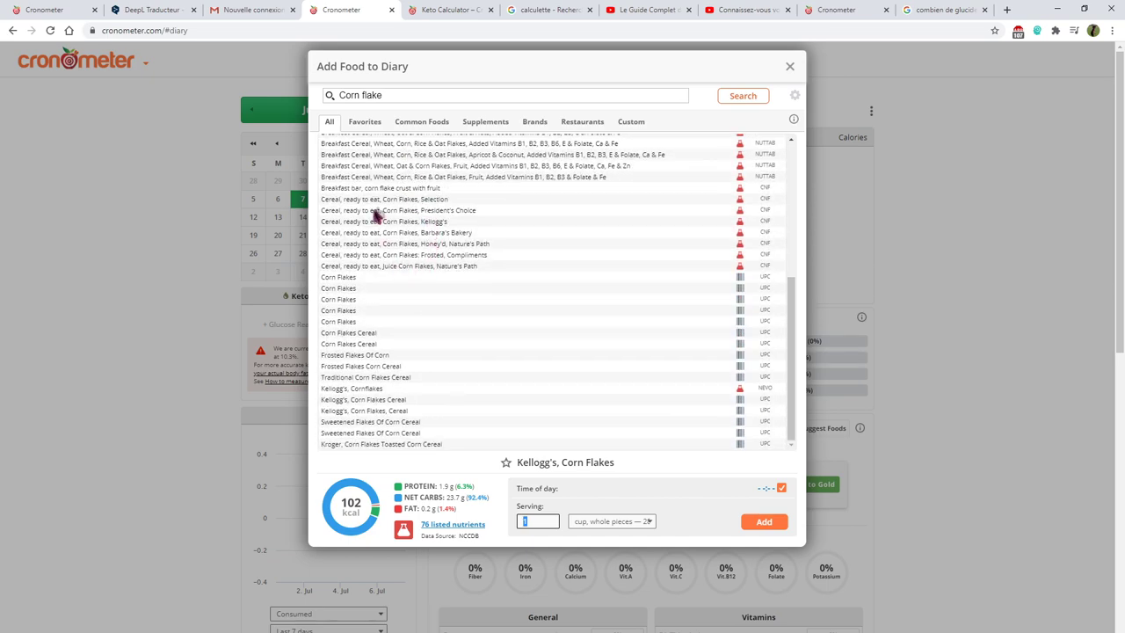
click(397, 278)
click(597, 522)
click(604, 555)
click(581, 520)
key(BackSpace)
text(300)
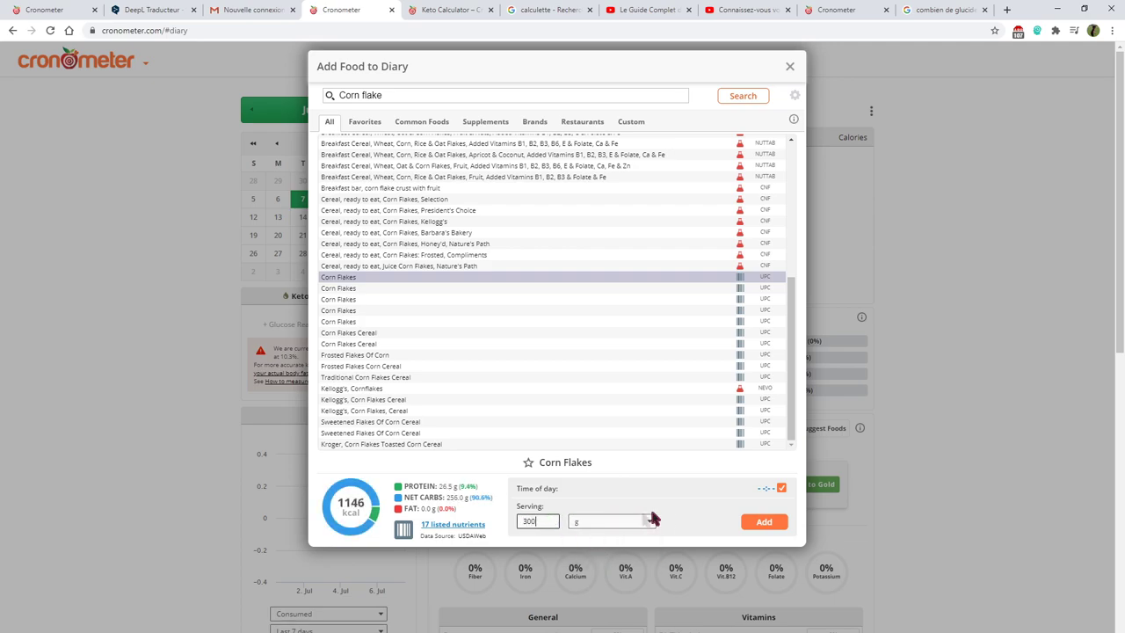
click(764, 521)
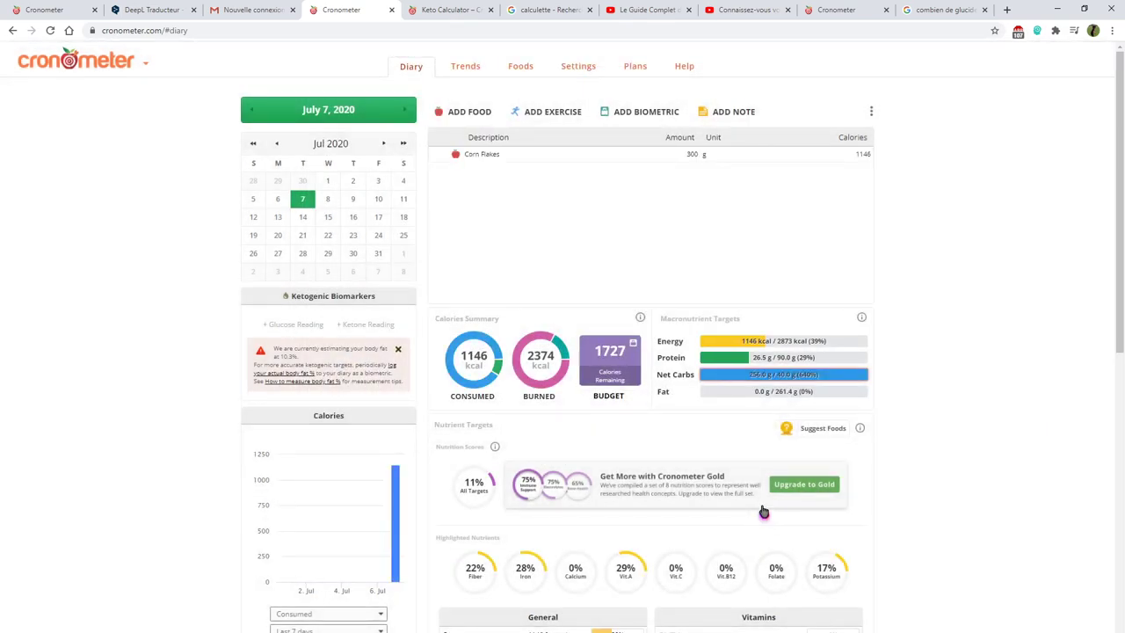
Examine how the Corn Flakes entry affects the calories summary, macronutrient targets, and vitamin and mineral targets
click(673, 156)
click(620, 206)
scroll(601, 347, down, 7)
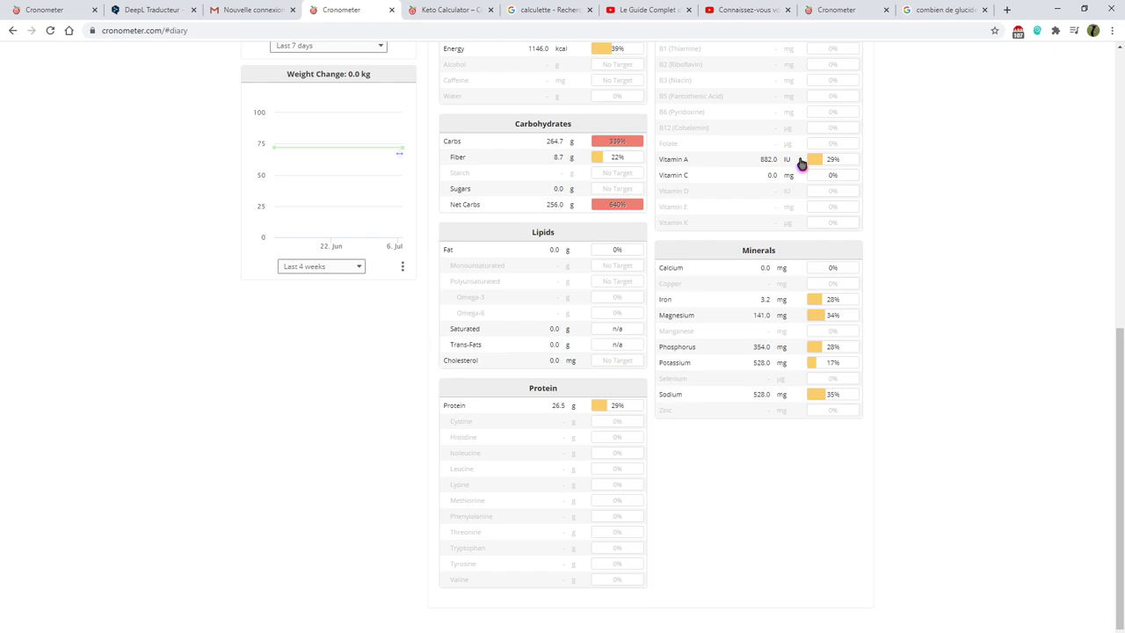
scroll(790, 165, up, 2)
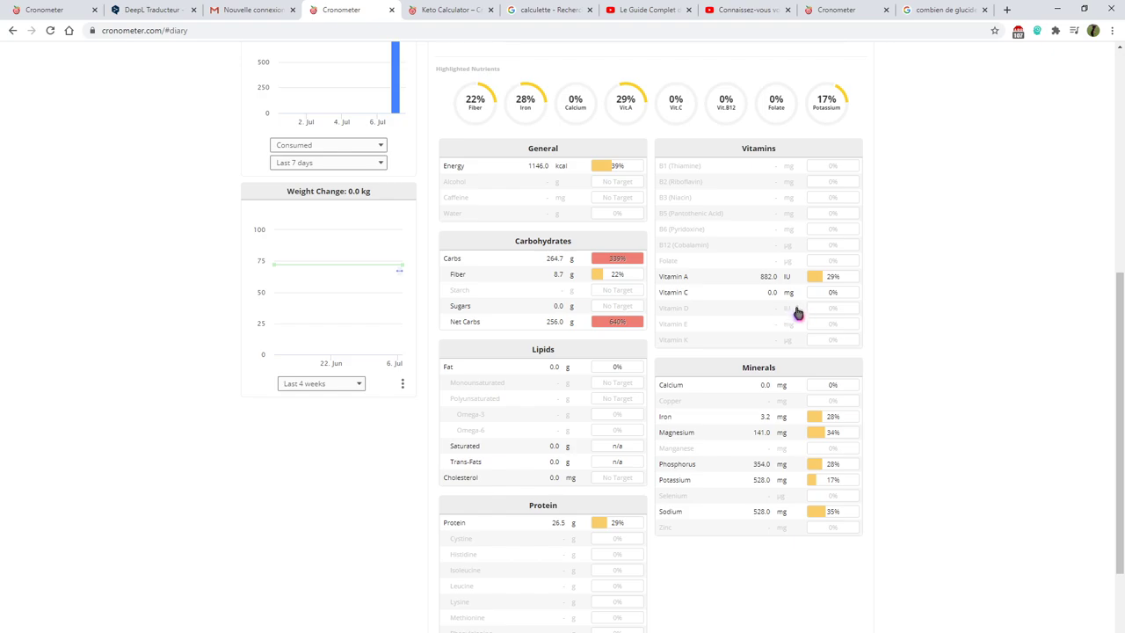
scroll(580, 228, up, 8)
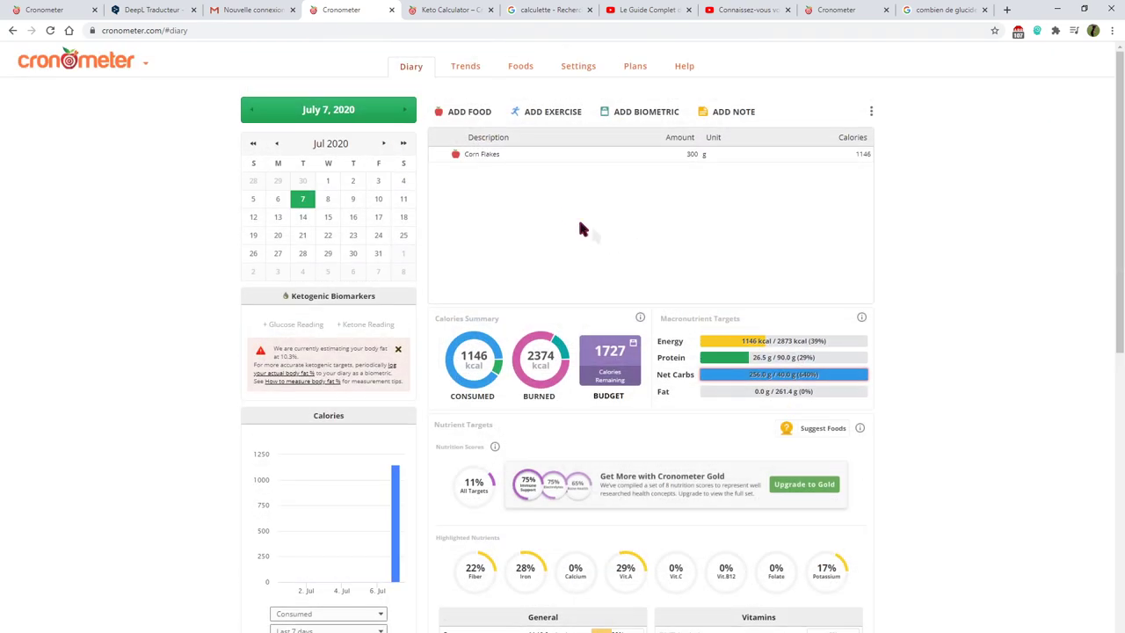
click(541, 156)
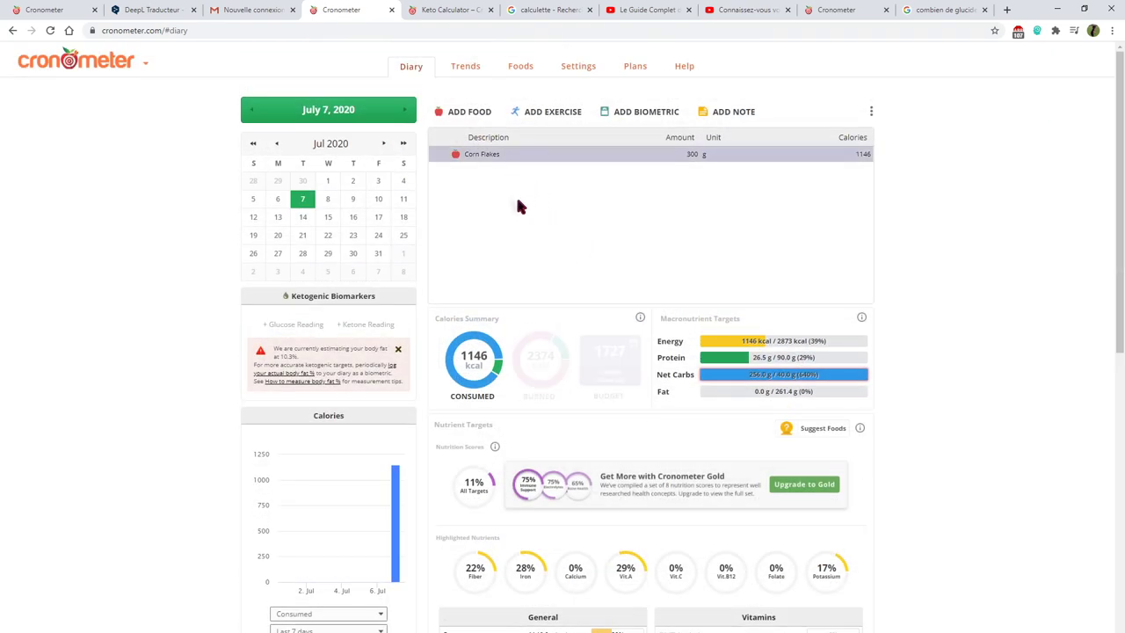
Open the food list for another diary entry, browse Common Foods and preview Orange, Fresh
click(456, 113)
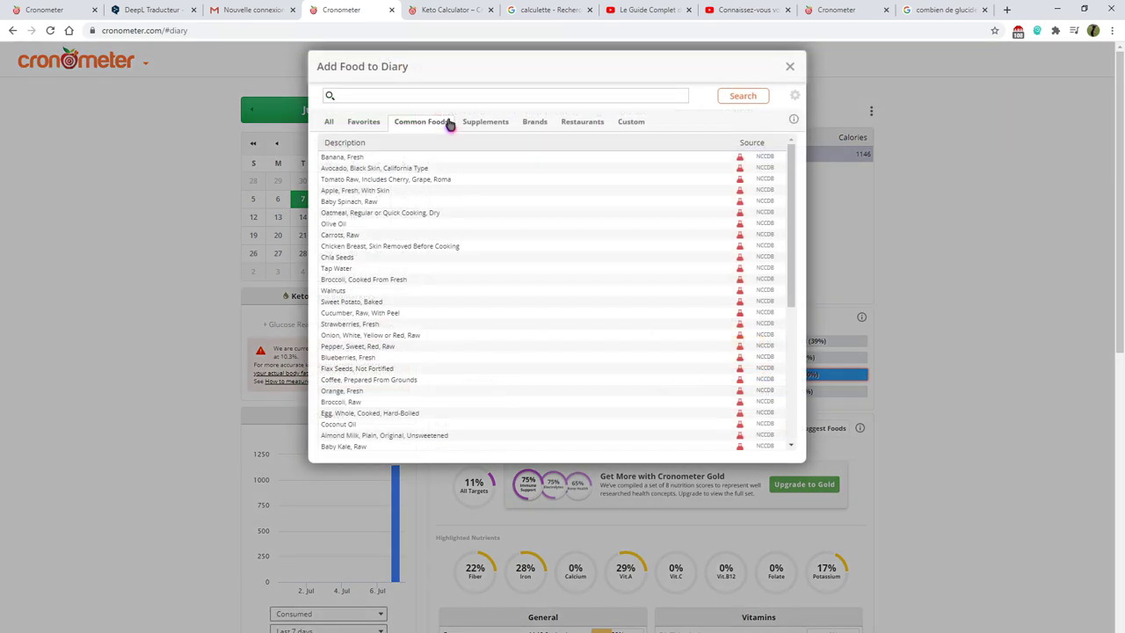
scroll(474, 274, down, 3)
click(482, 273)
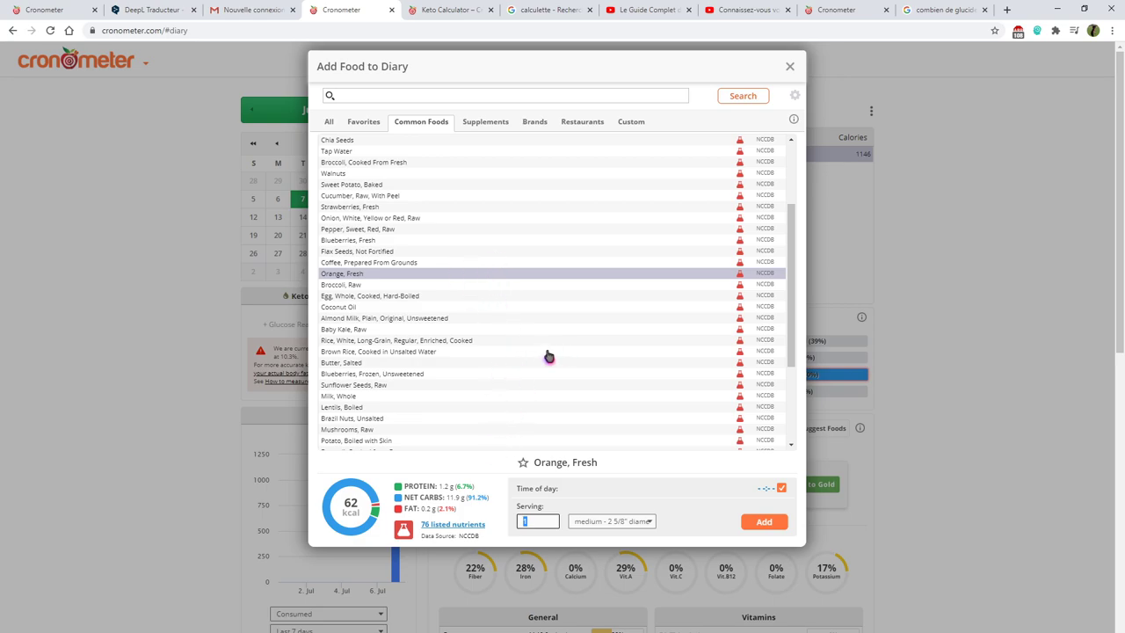
scroll(494, 327, up, 3)
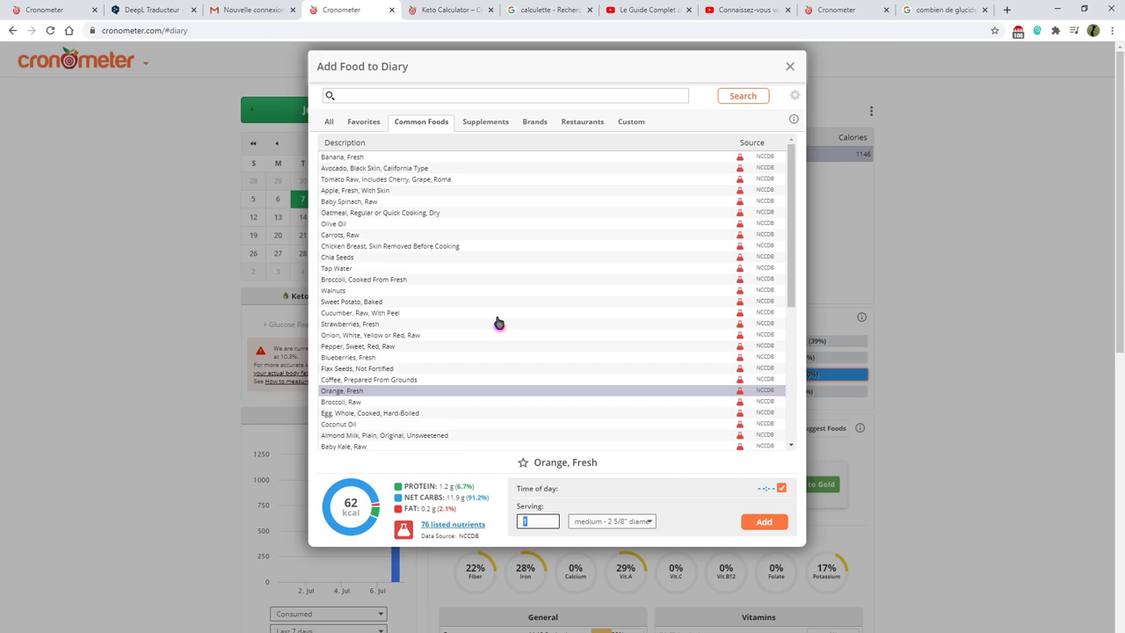
Search Common Foods for "Corn flake", check the listed nutrients of Kellogg's, Corn Flakes, and return to the unfiltered list
click(428, 97)
text(Cone)
key(BackSpace)
key(BackSpace)
text(rn flake)
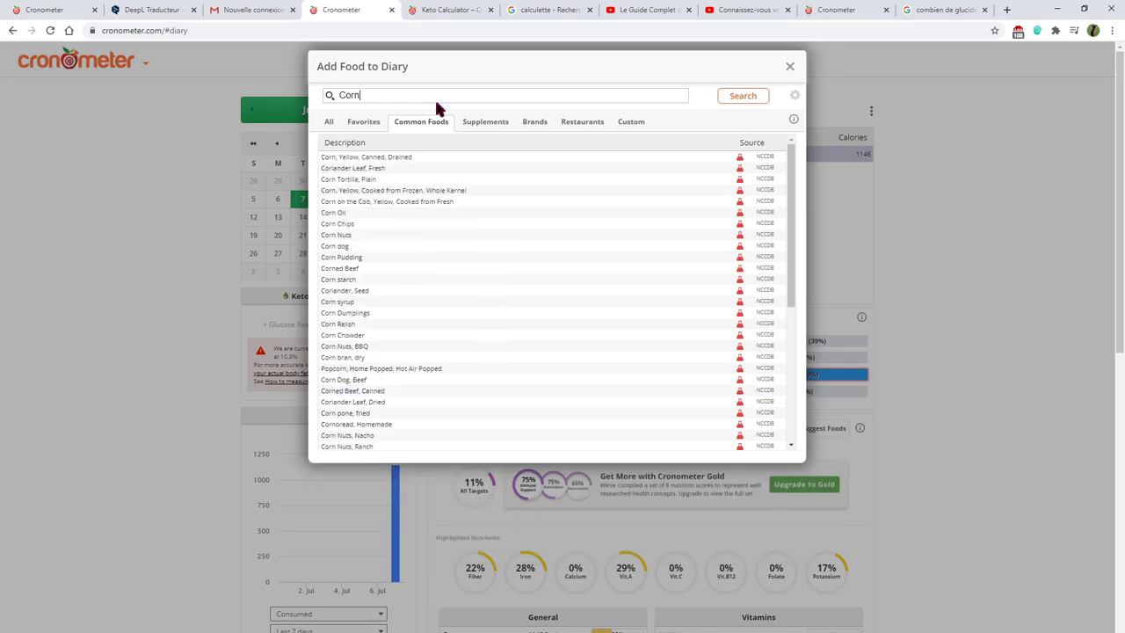
click(411, 157)
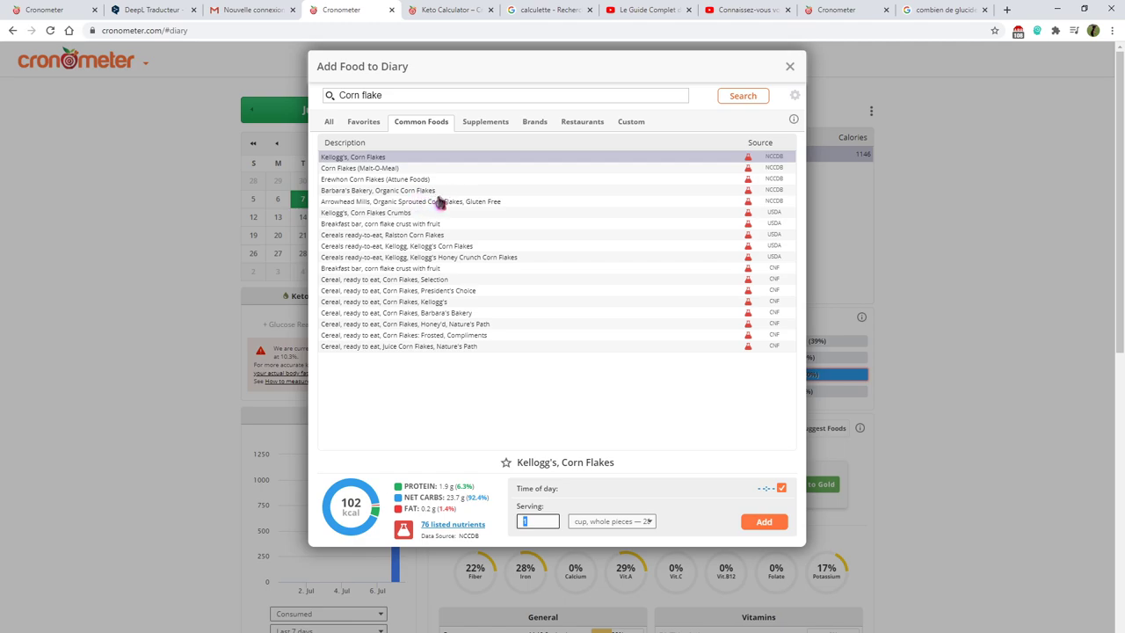
drag(420, 525, 484, 528)
click(488, 420)
click(423, 121)
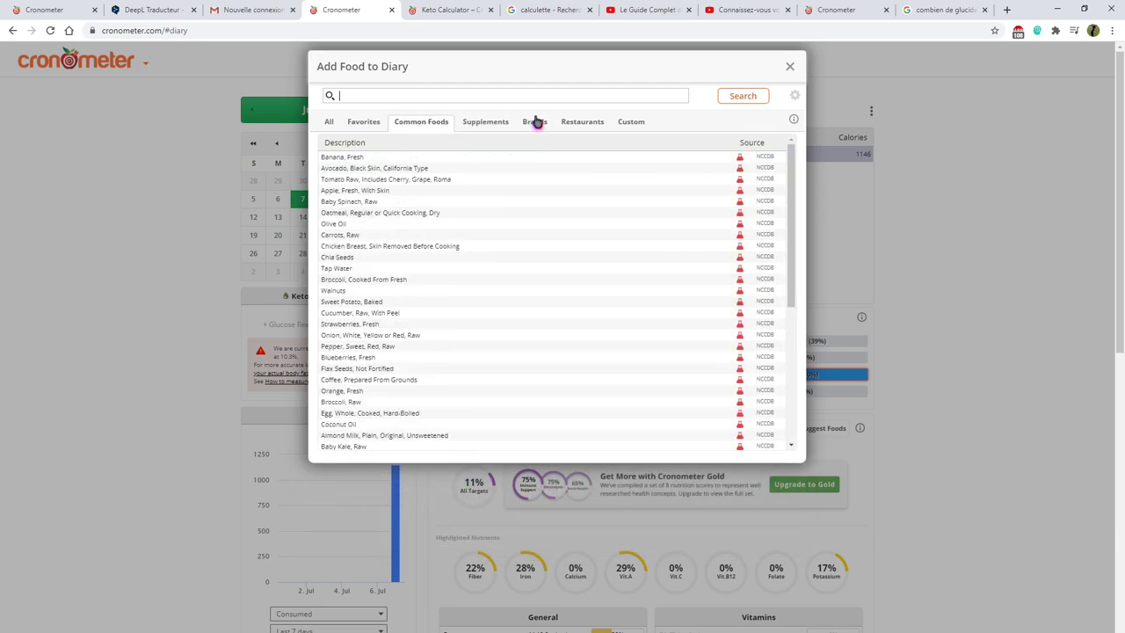
Browse the Brands food list and preview Hellman's & Best Foods, Real Mayonnaise and Coca-Cola Classic
click(537, 125)
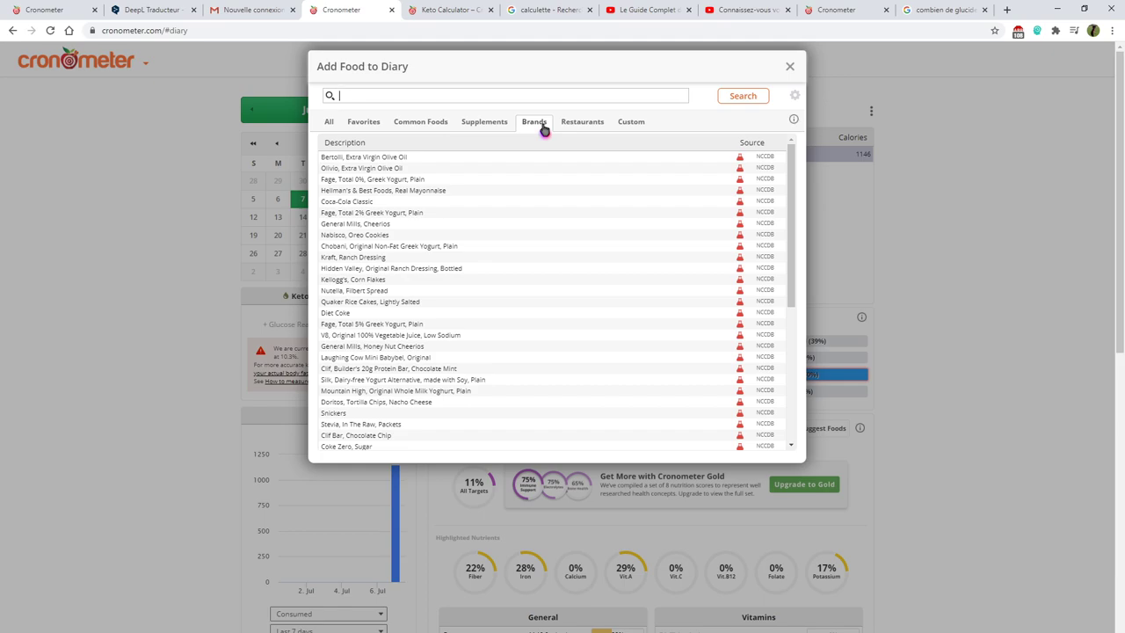
click(432, 121)
click(530, 122)
click(544, 188)
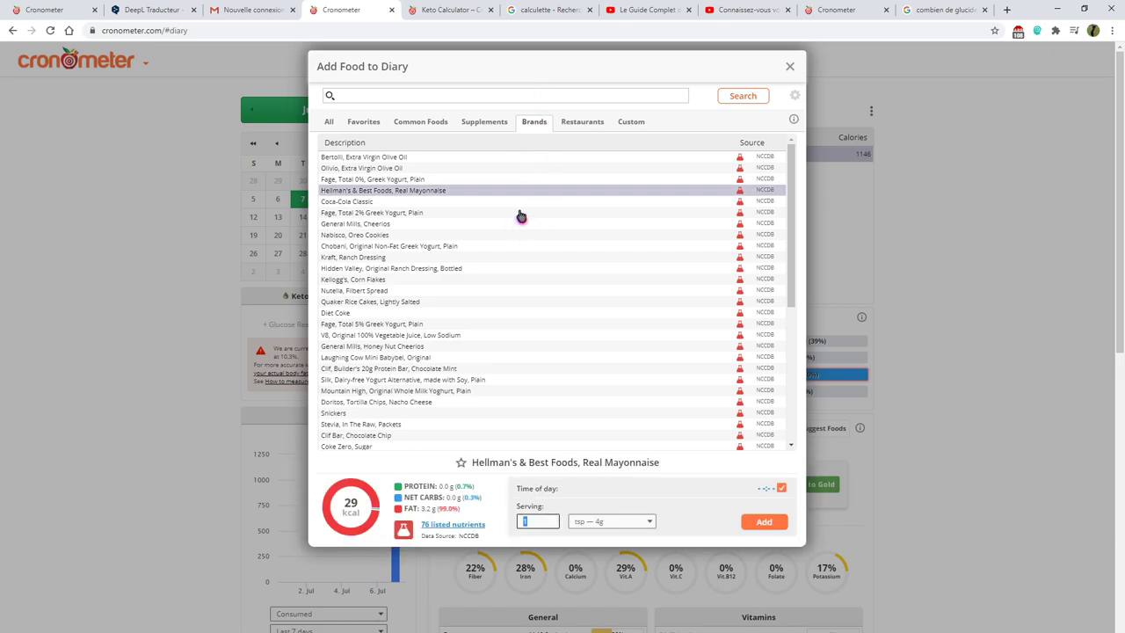
click(515, 203)
scroll(499, 363, down, 5)
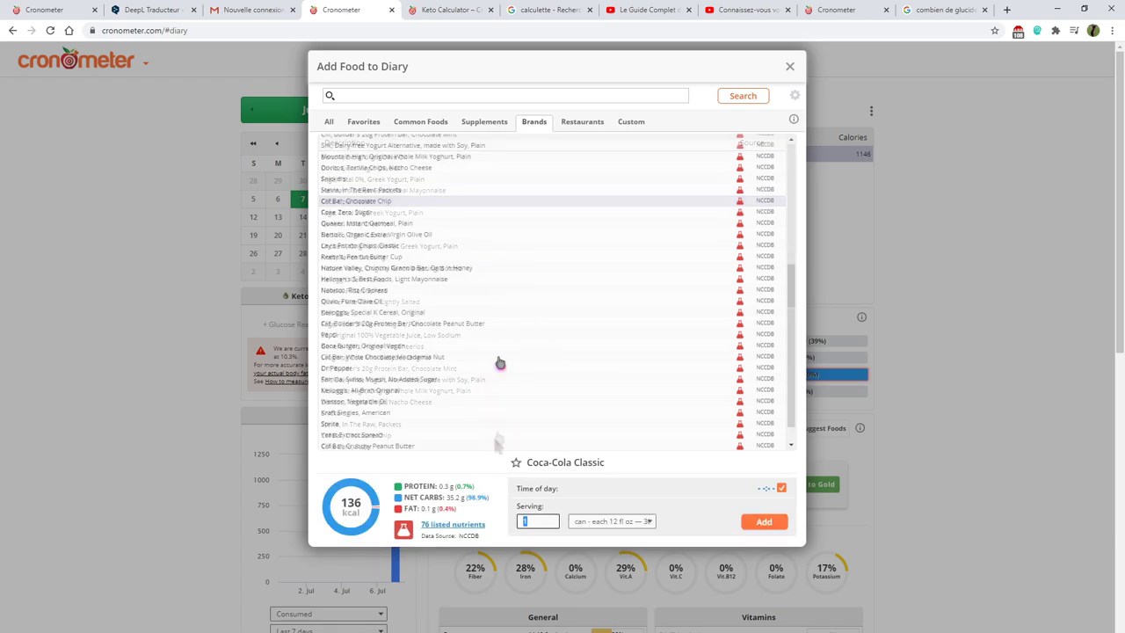
scroll(501, 363, up, 5)
Search the Brands foods for "Petit suisse" and preview the Carrefour, Petit Suisse entry
click(442, 99)
text(Petit suisse)
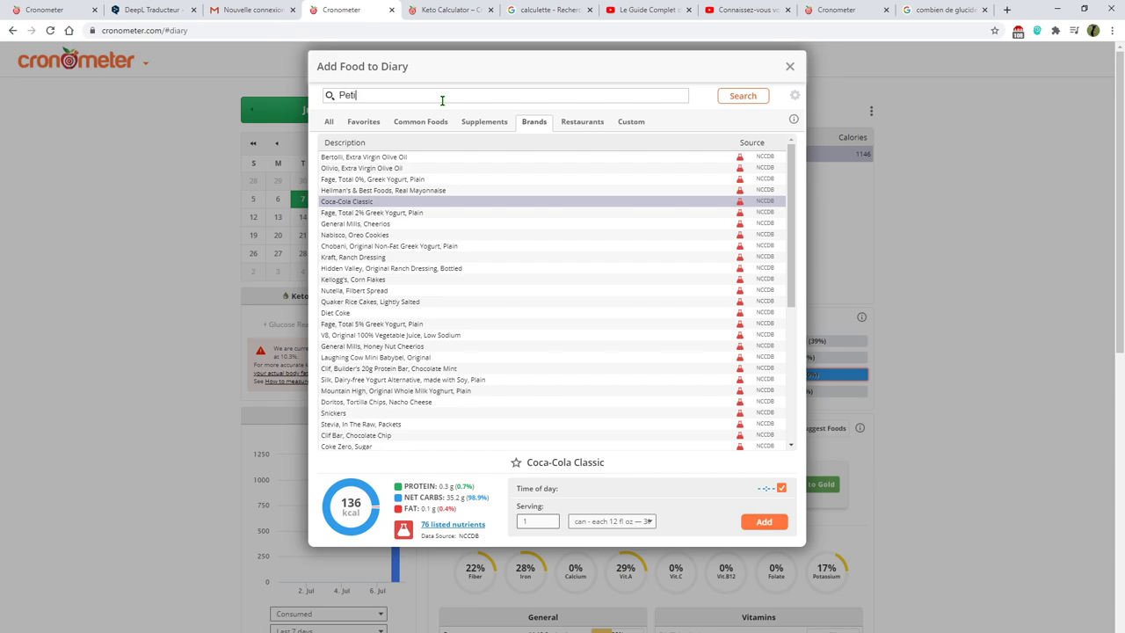
key(Return)
click(440, 161)
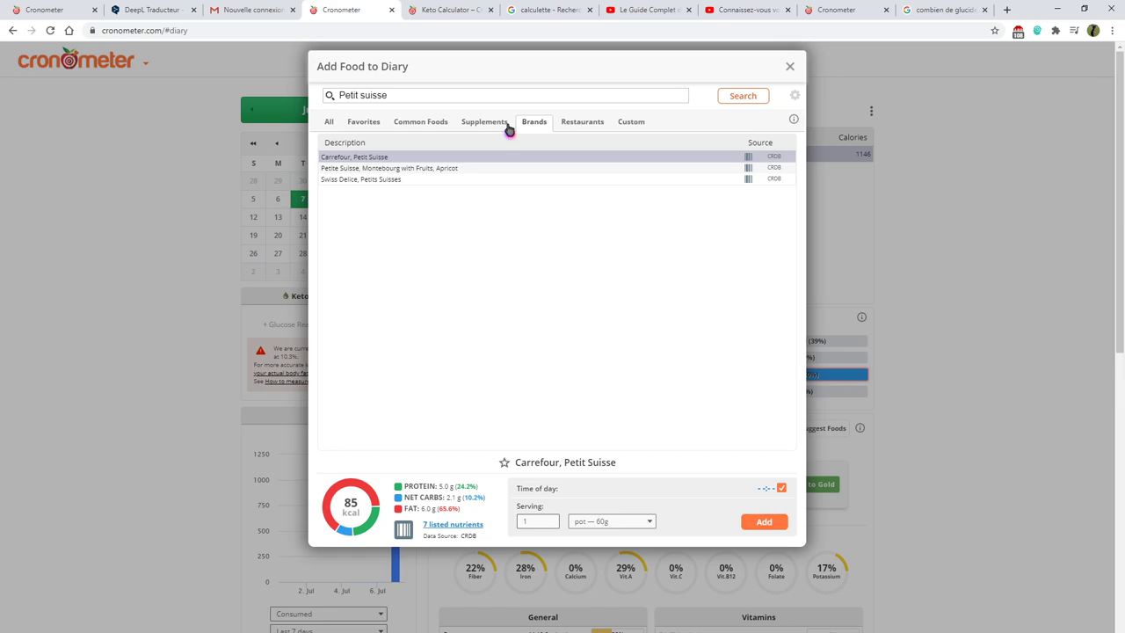
Check the "Petit suisse" search in the Supplements, Restaurants, Custom, Favorites and Common Foods categories
click(463, 124)
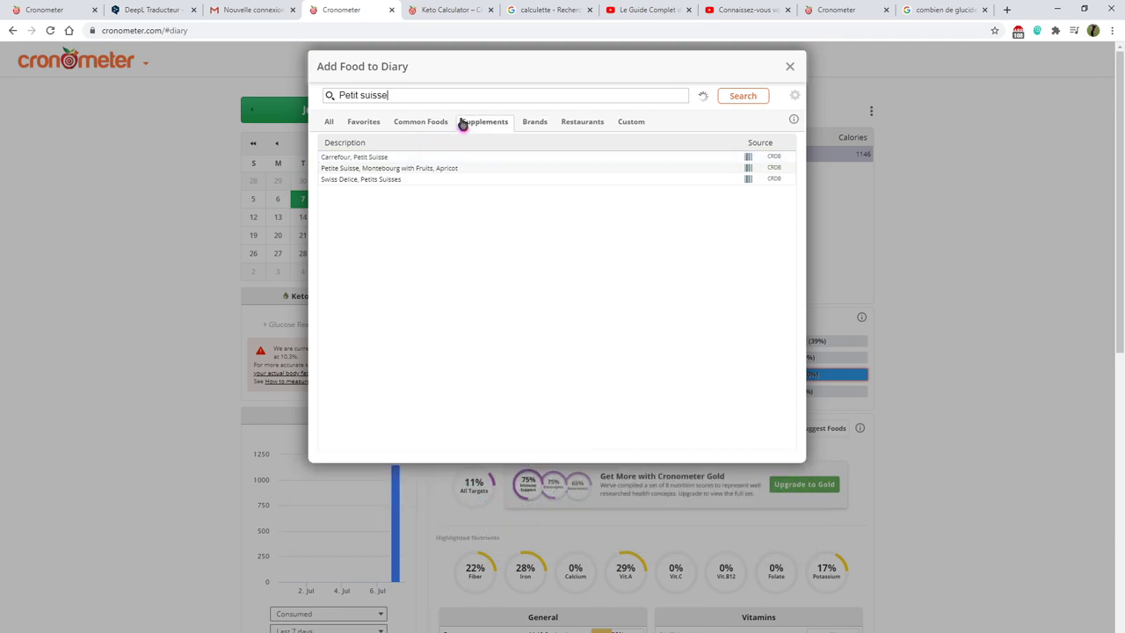
triple_click(430, 95)
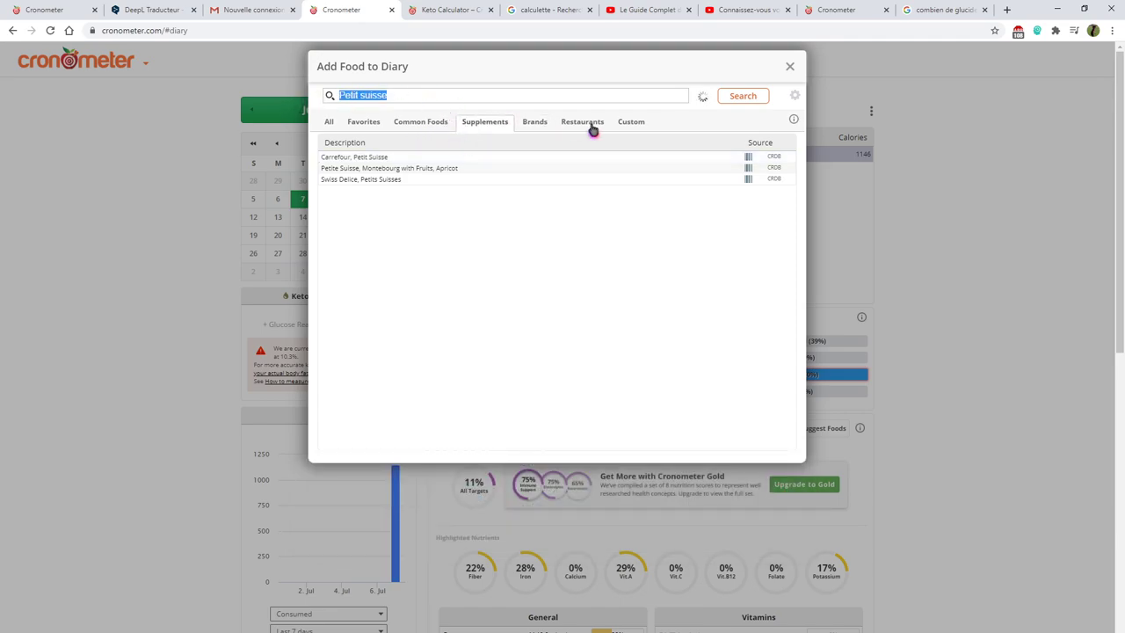
click(479, 119)
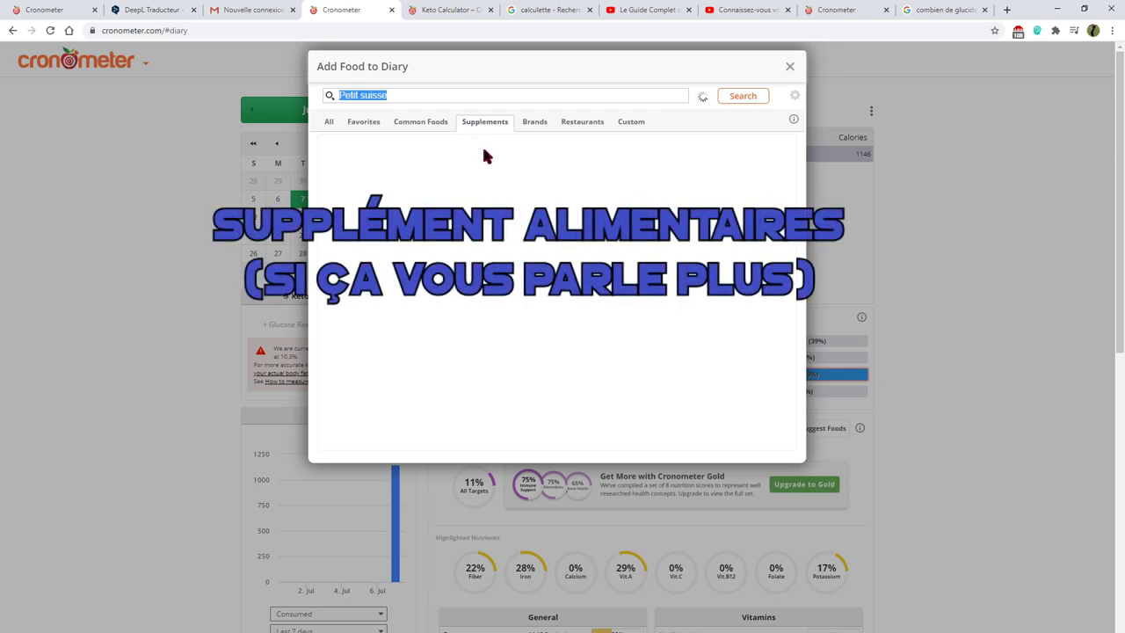
click(578, 125)
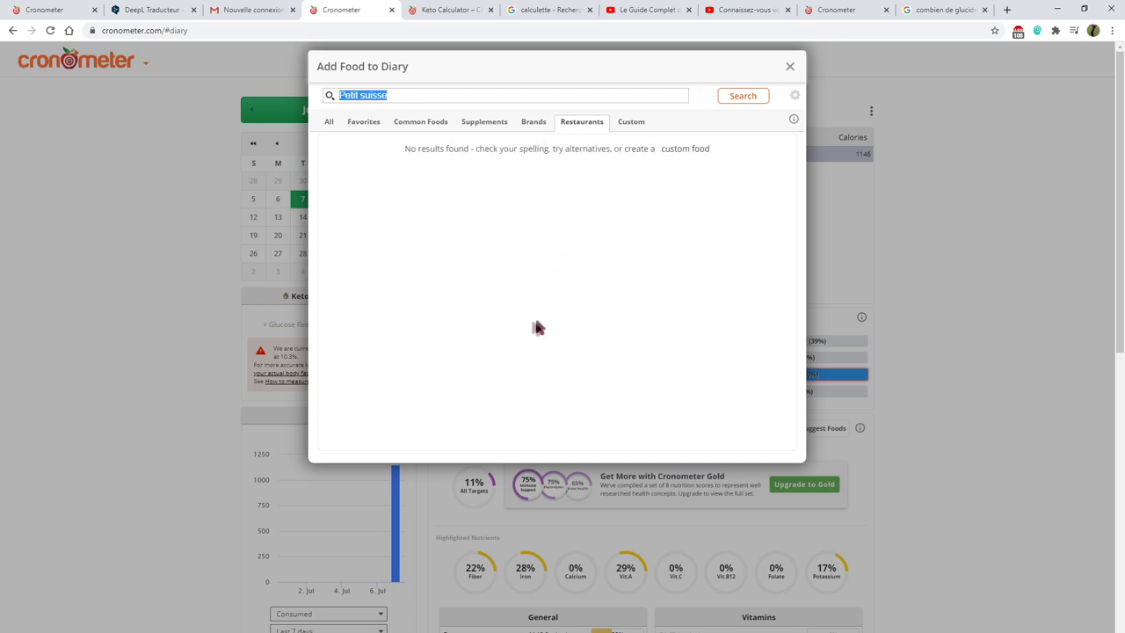
click(631, 123)
click(363, 121)
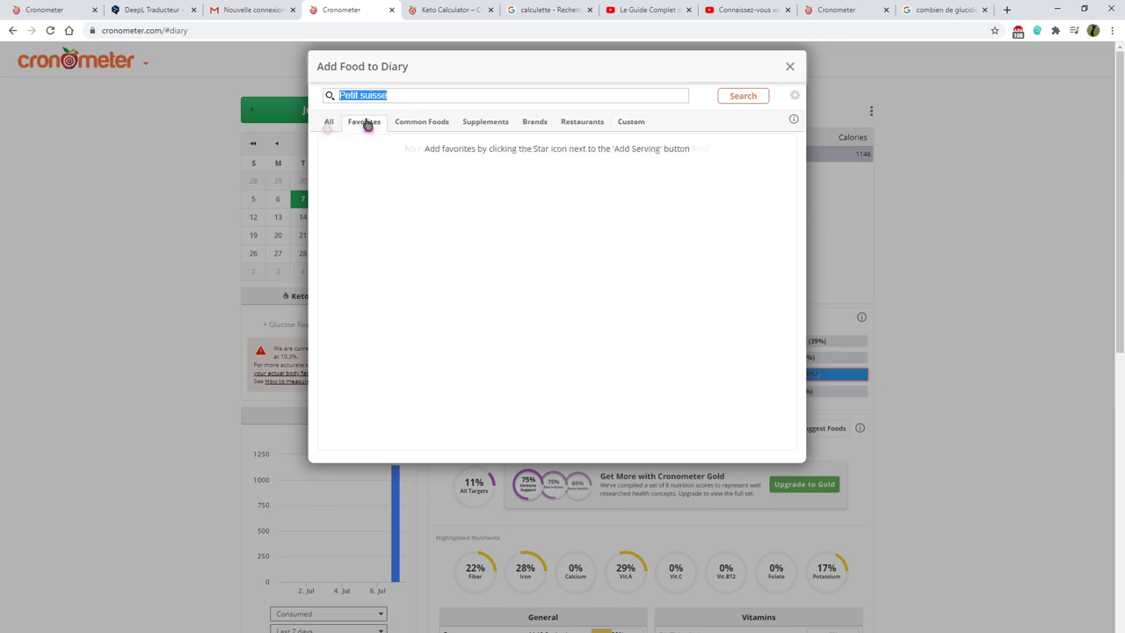
click(434, 125)
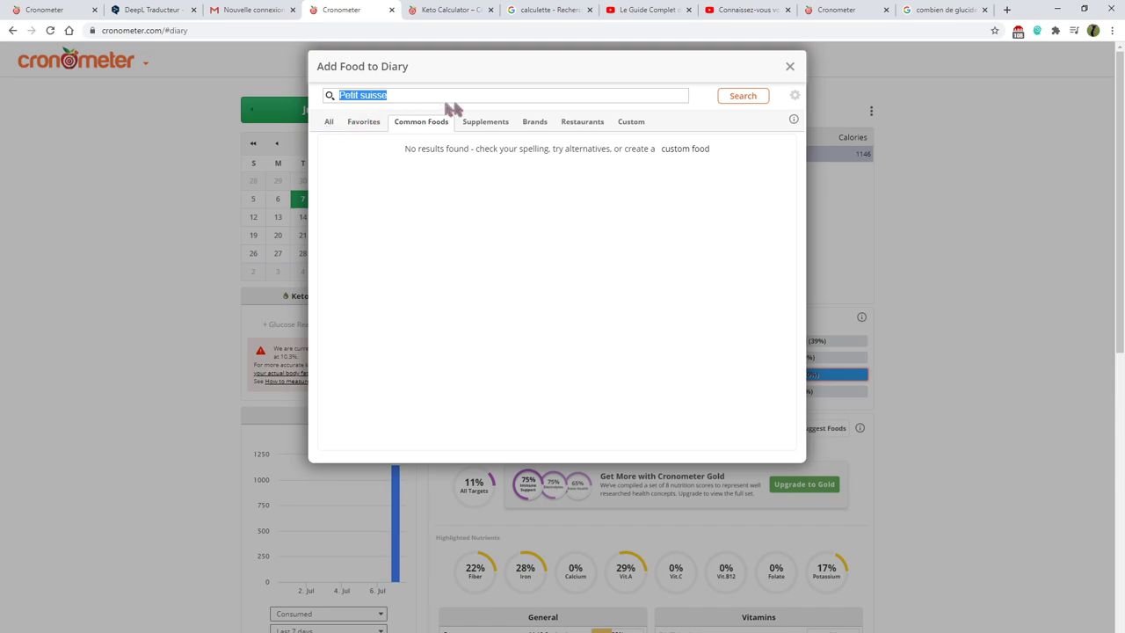
Clear the search, mark the brand food Bertolli, Extra Virgin Olive Oil as a favorite, and check the Favorites list before closing the dialog
key(BackSpace)
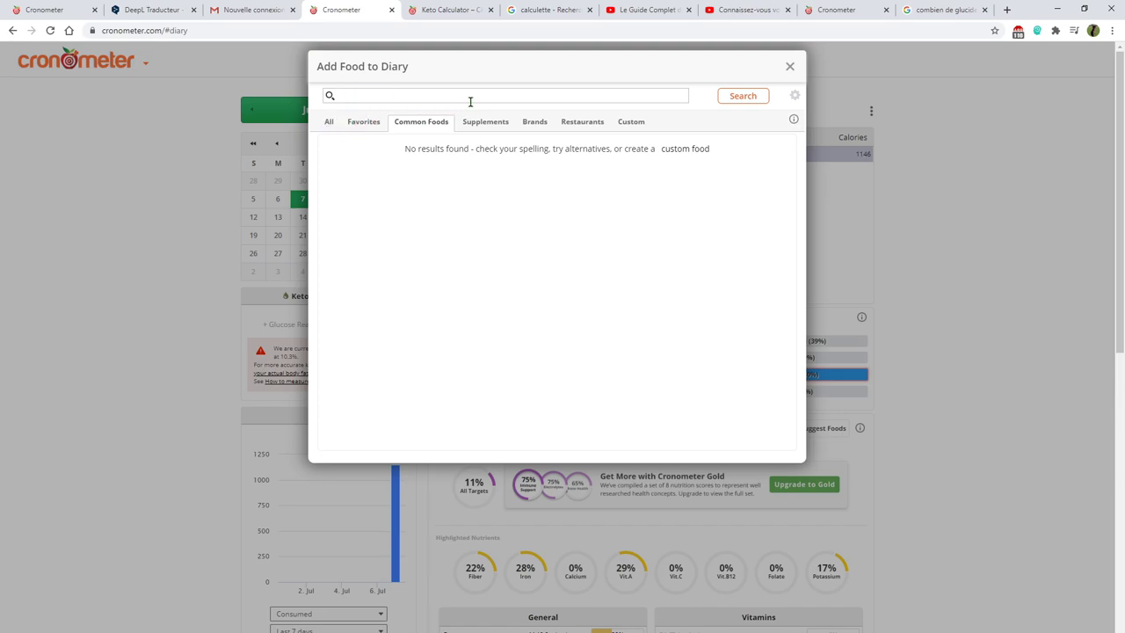
click(330, 123)
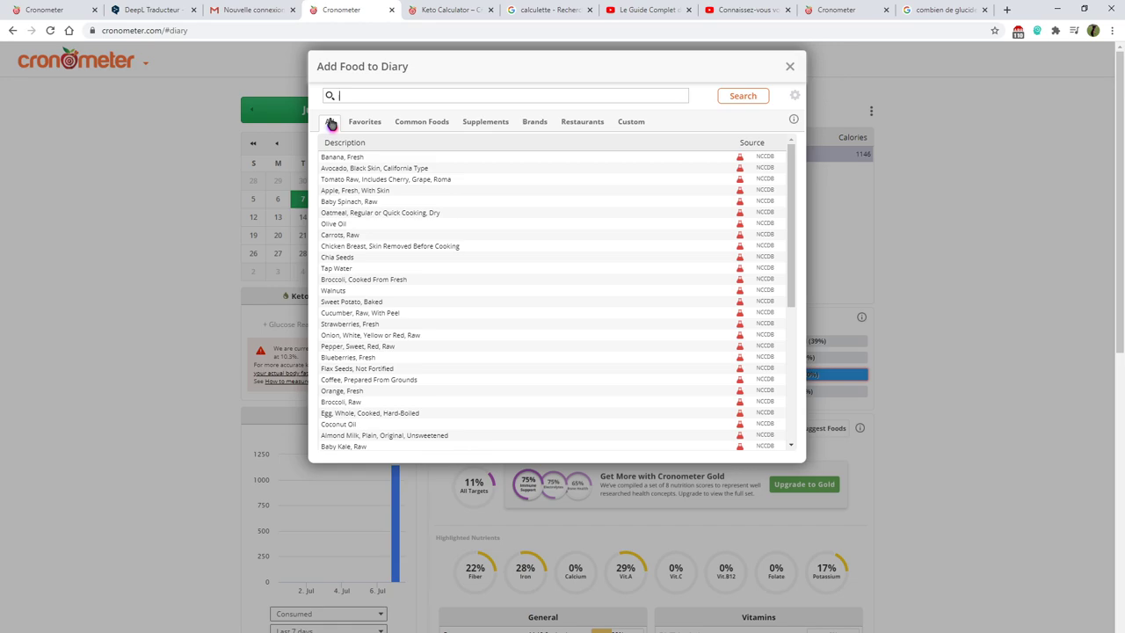
click(534, 121)
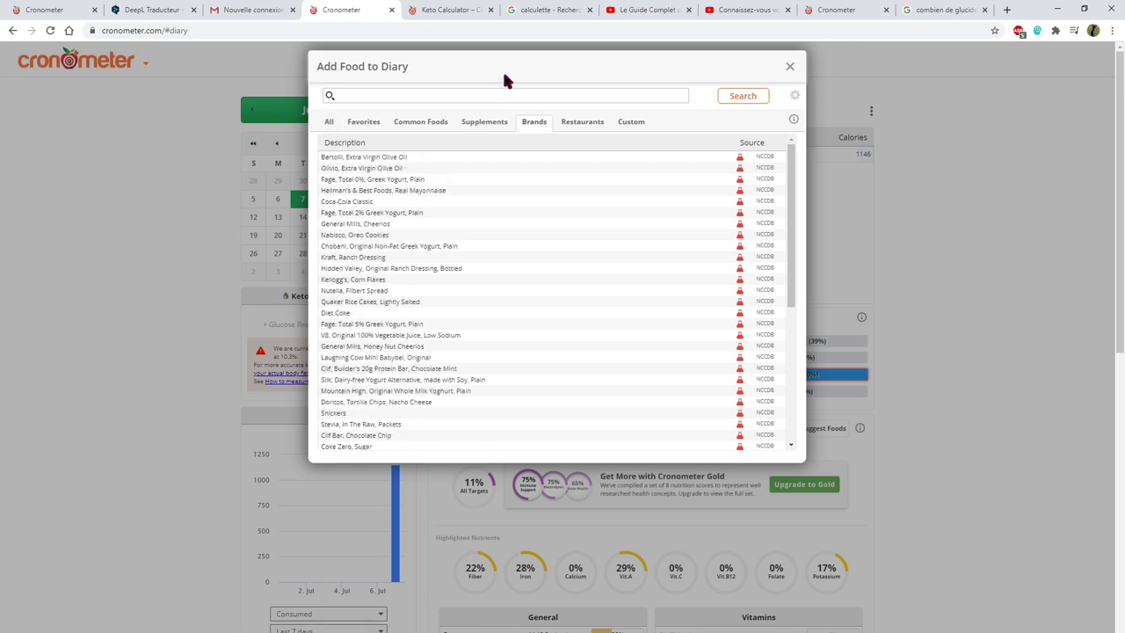
click(485, 159)
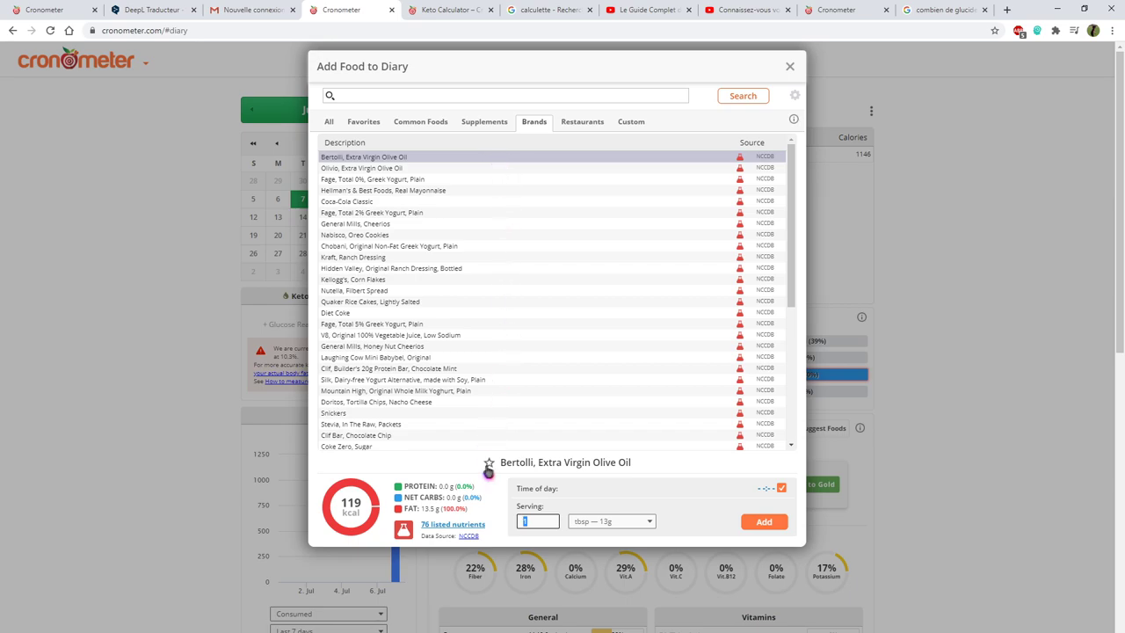
click(488, 463)
click(367, 121)
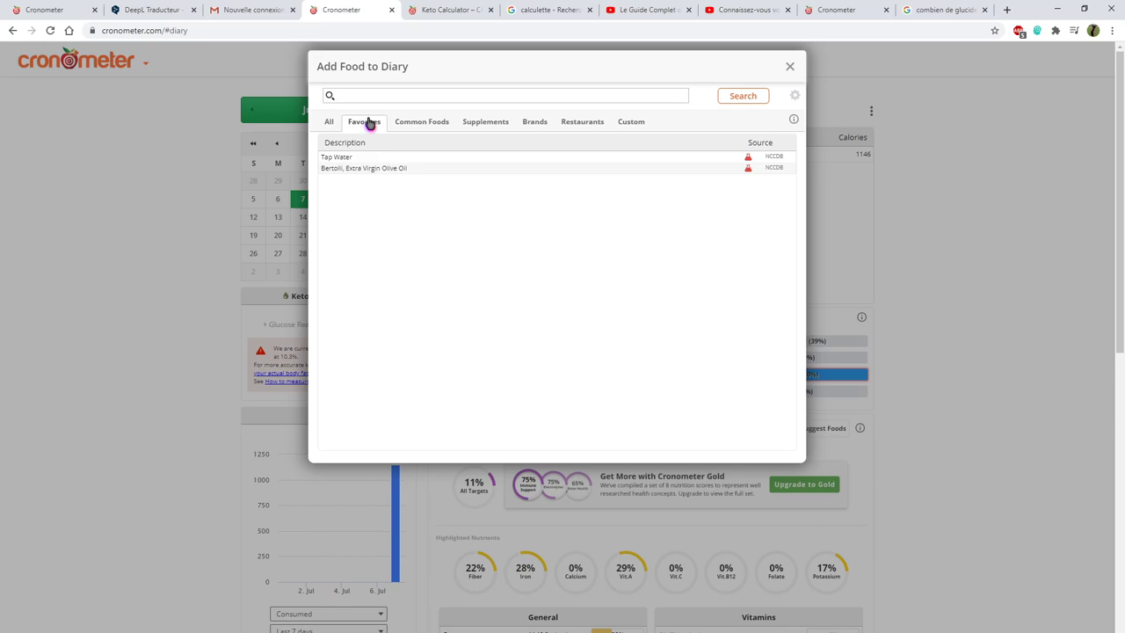
click(788, 67)
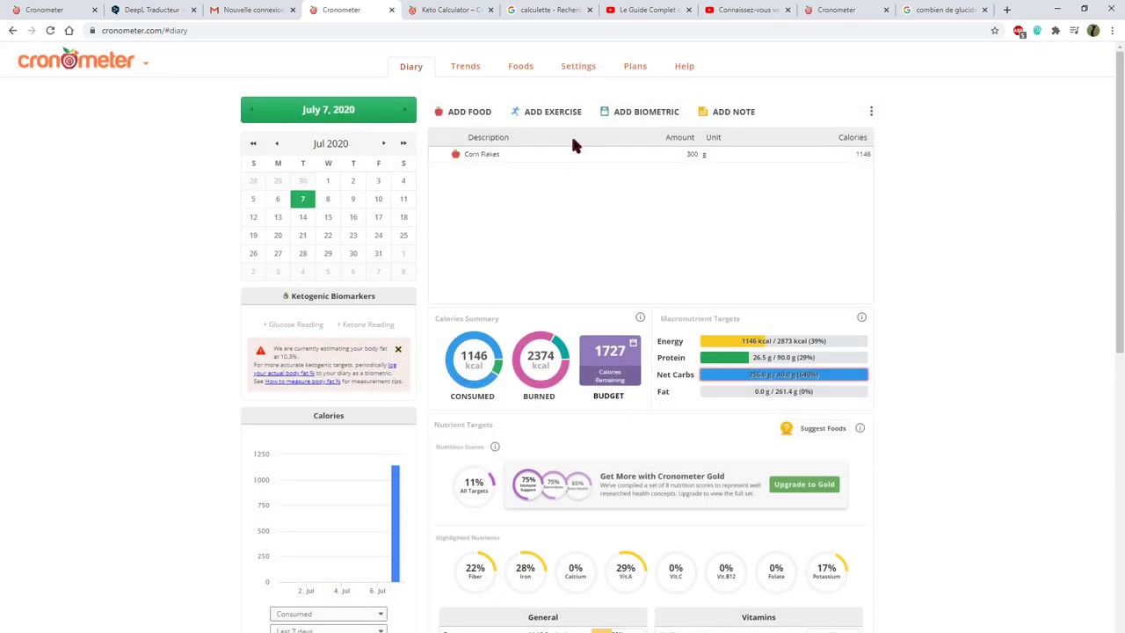
Reopen the food list for a new diary entry and preview Orange, Fresh from all foods with its serving units
double_click(572, 145)
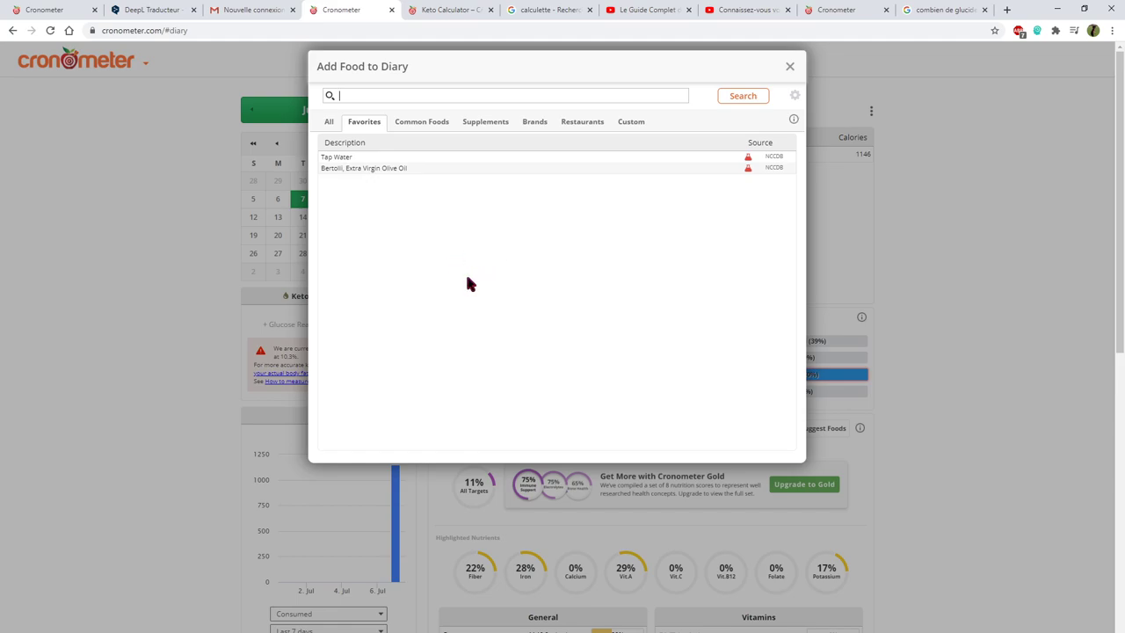
click(331, 123)
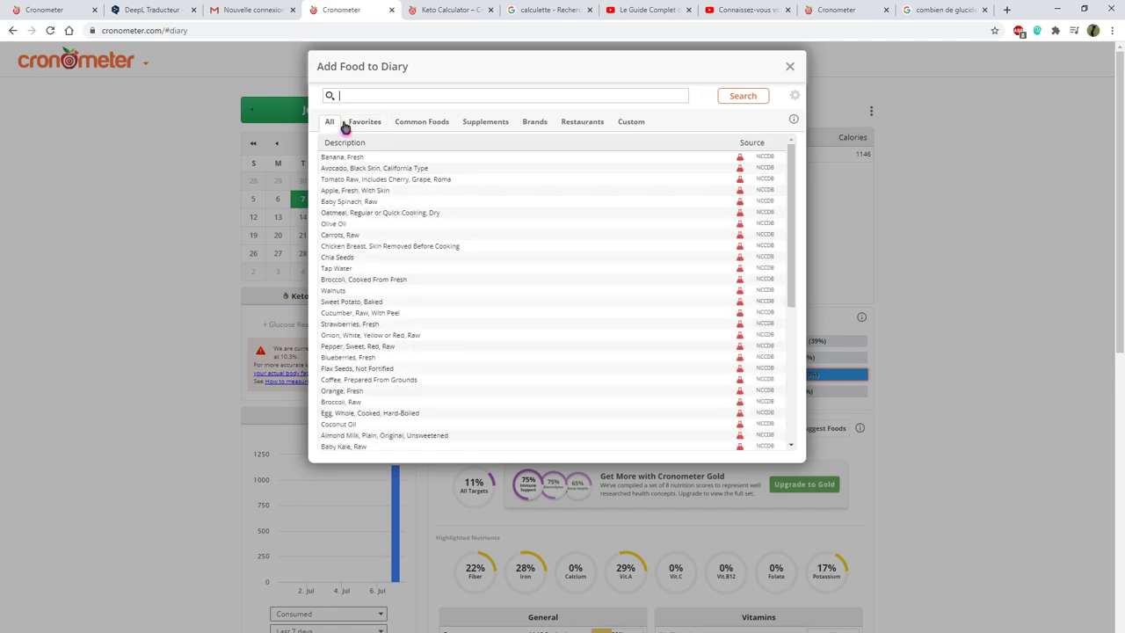
click(417, 392)
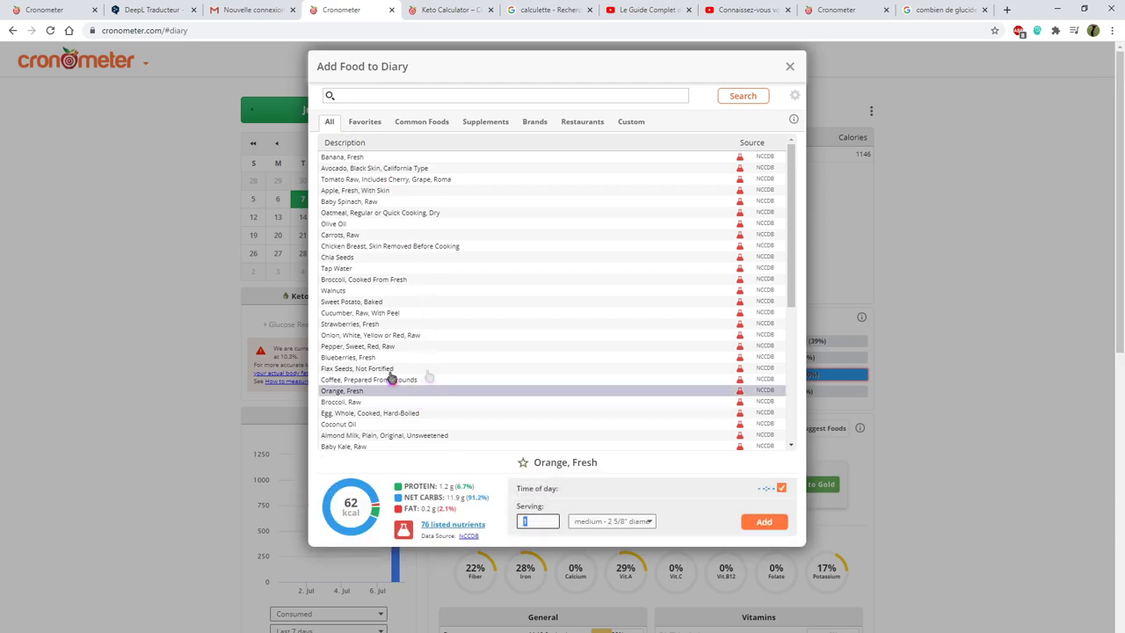
click(611, 524)
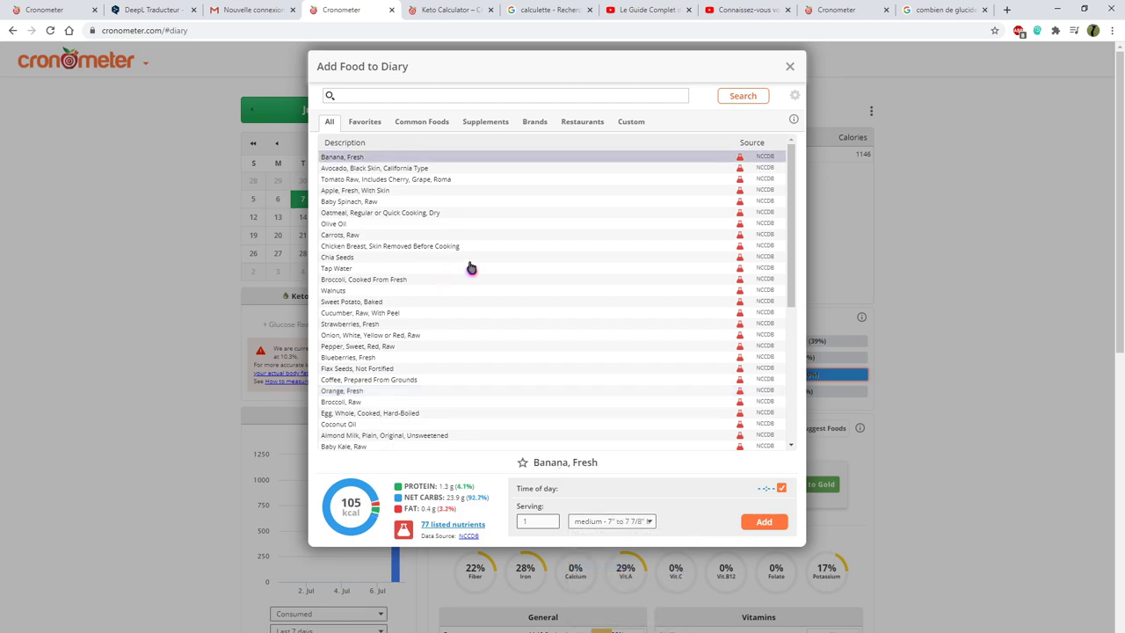
Search all foods for "sugar" and preview Sugars, Granulated with its serving units
text(sugar)
click(474, 162)
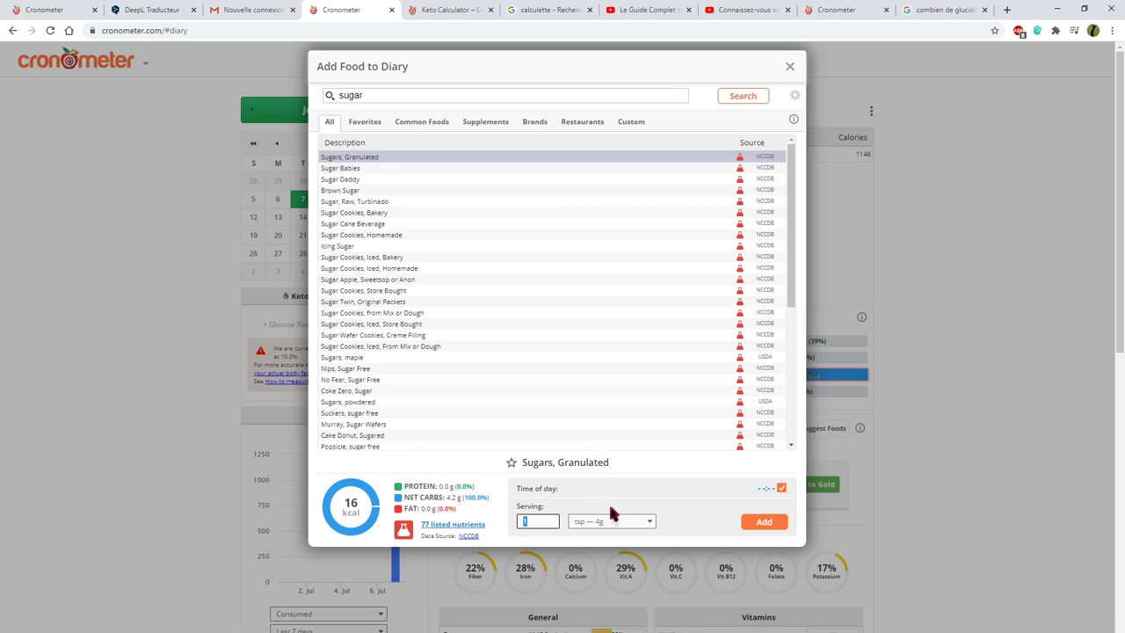
click(648, 523)
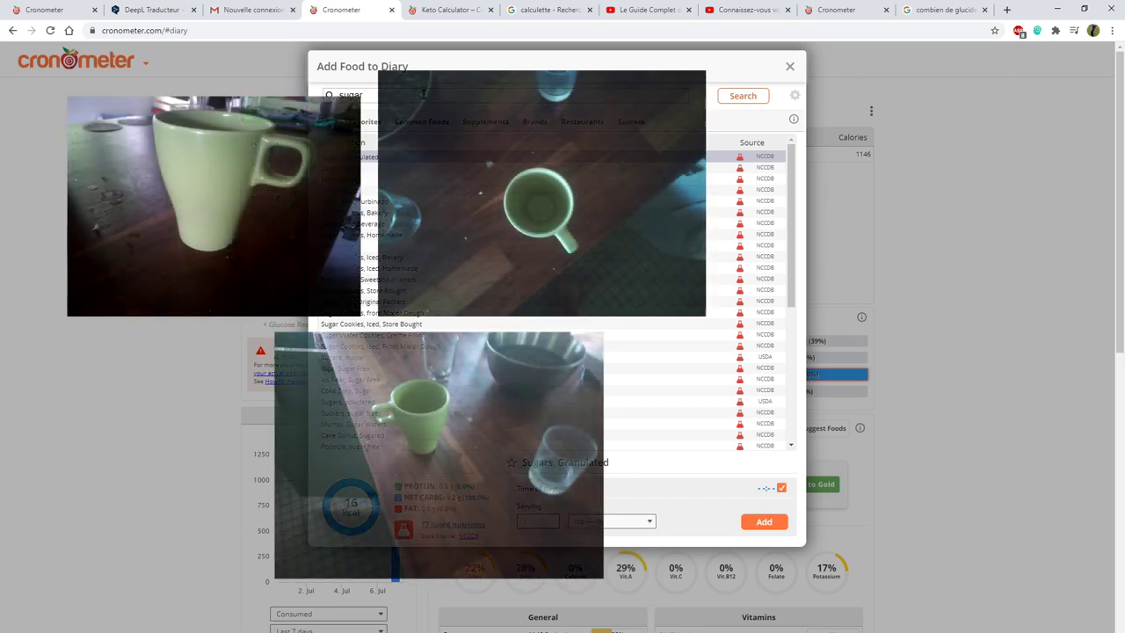
Search all foods for "bread", select Bread, Rye, and review its serving sizes, keeping the medium slice
click(423, 94)
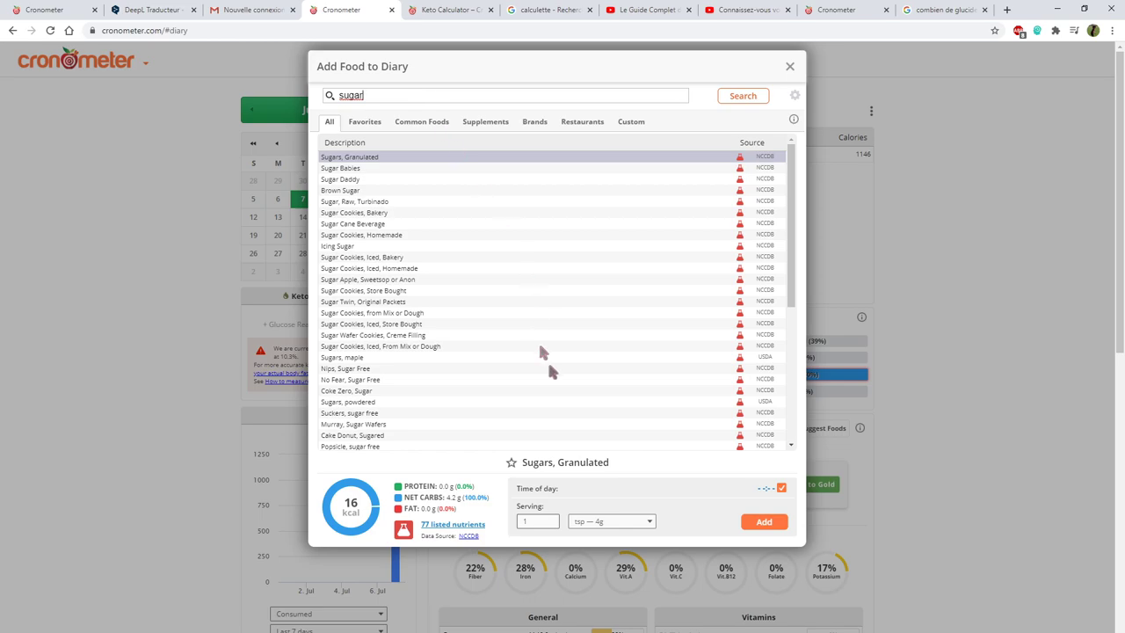
drag(537, 463, 562, 456)
double_click(398, 96)
text(bread)
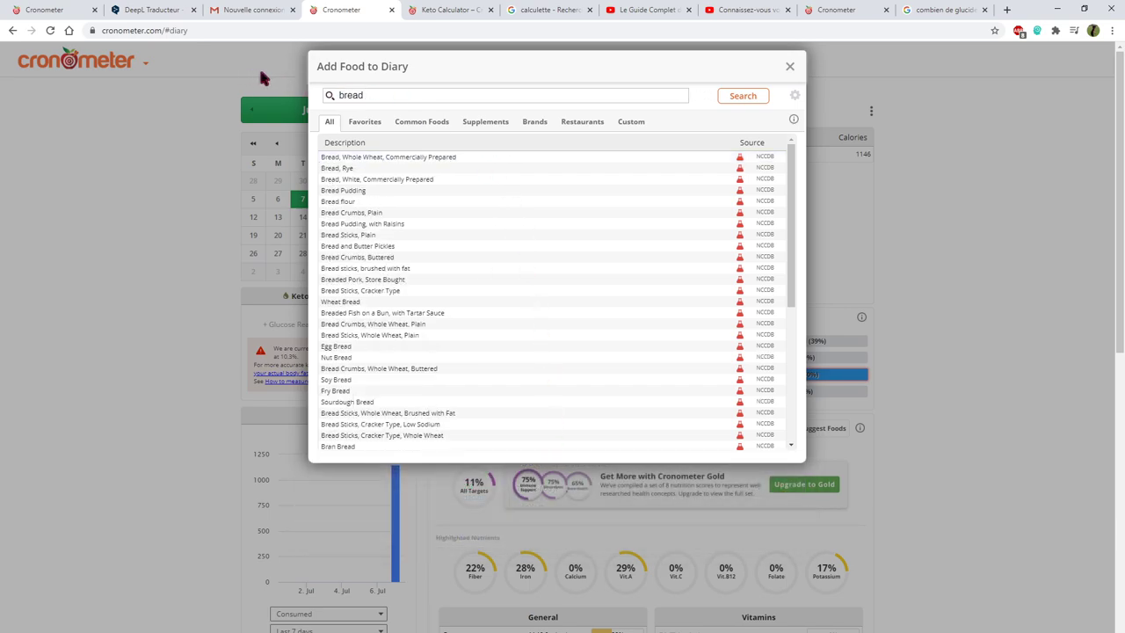
click(373, 168)
click(612, 521)
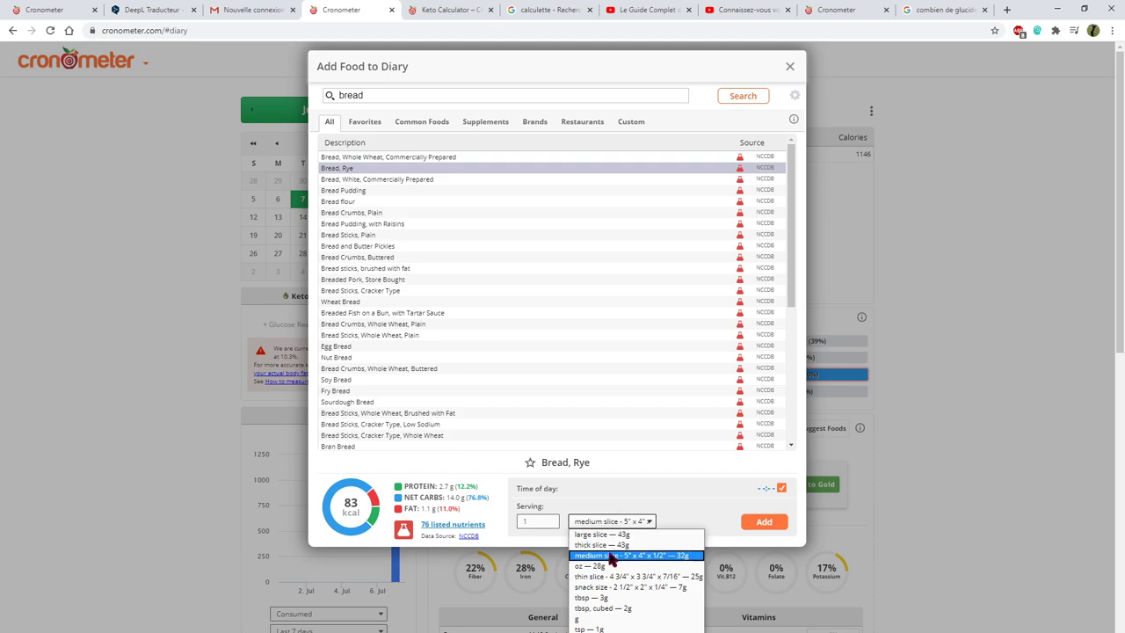
click(611, 560)
click(615, 525)
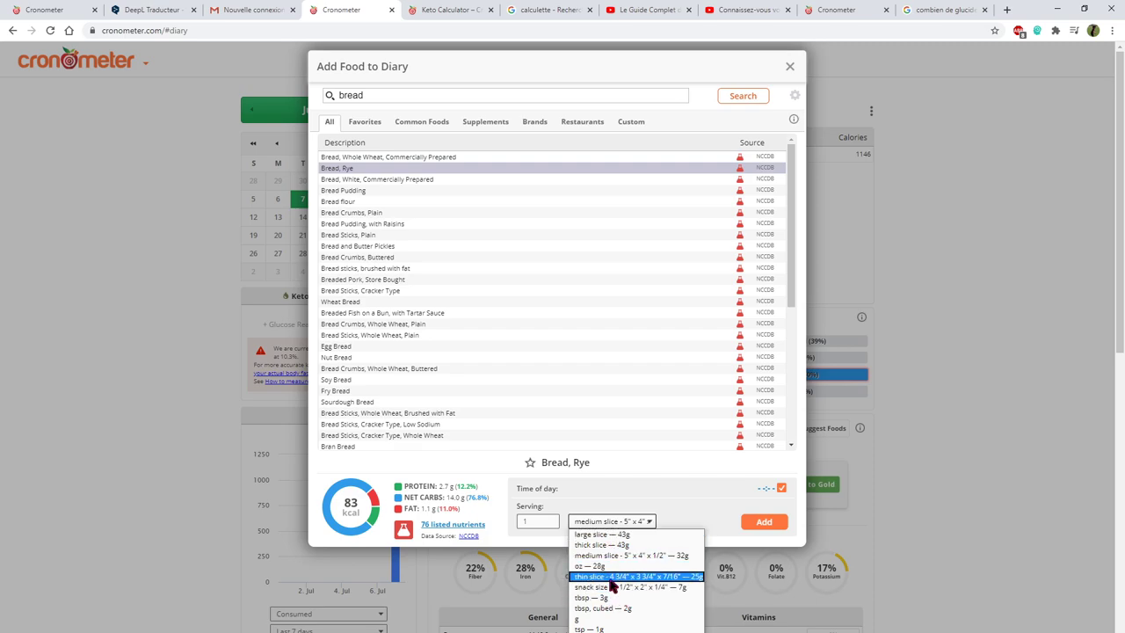
click(629, 502)
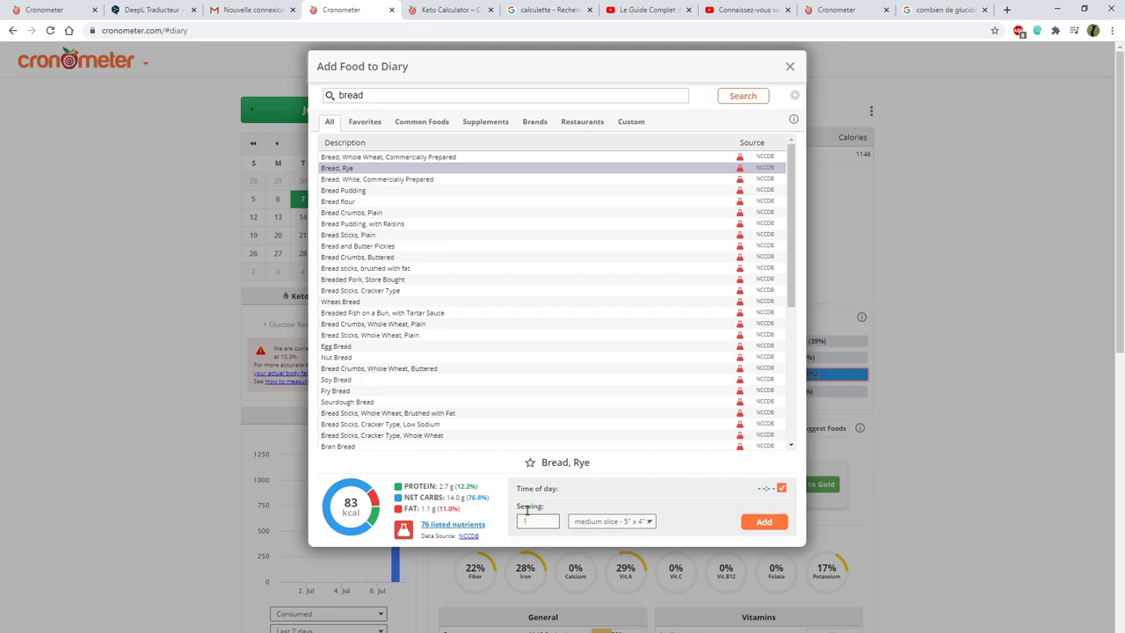
Set the Bread, Rye serving to 4 medium slices and examine its calorie and macronutrient breakdown
click(553, 521)
drag(526, 520, 517, 523)
text(4)
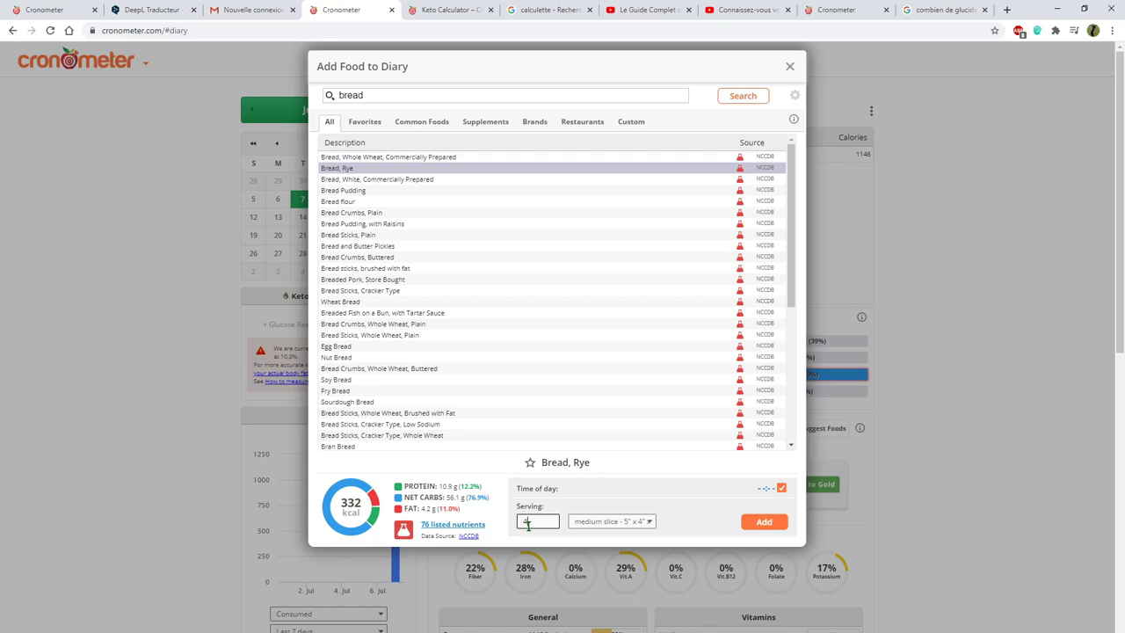
mouse_move(365, 490)
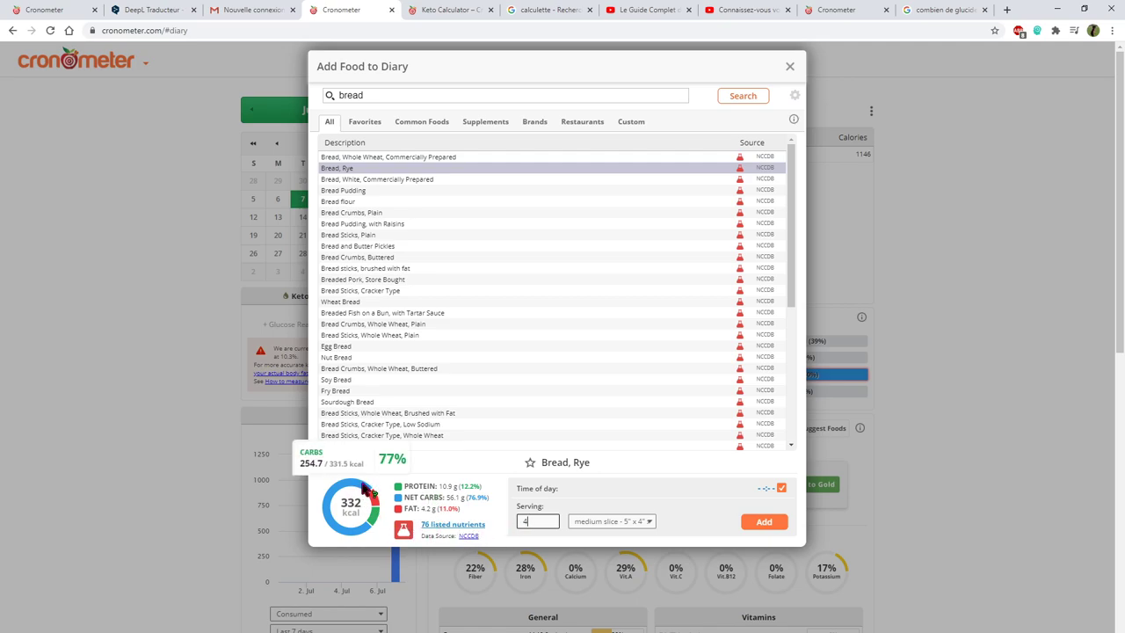
mouse_move(457, 508)
mouse_down()
mouse_move(466, 511)
mouse_move(442, 508)
mouse_up()
click(442, 508)
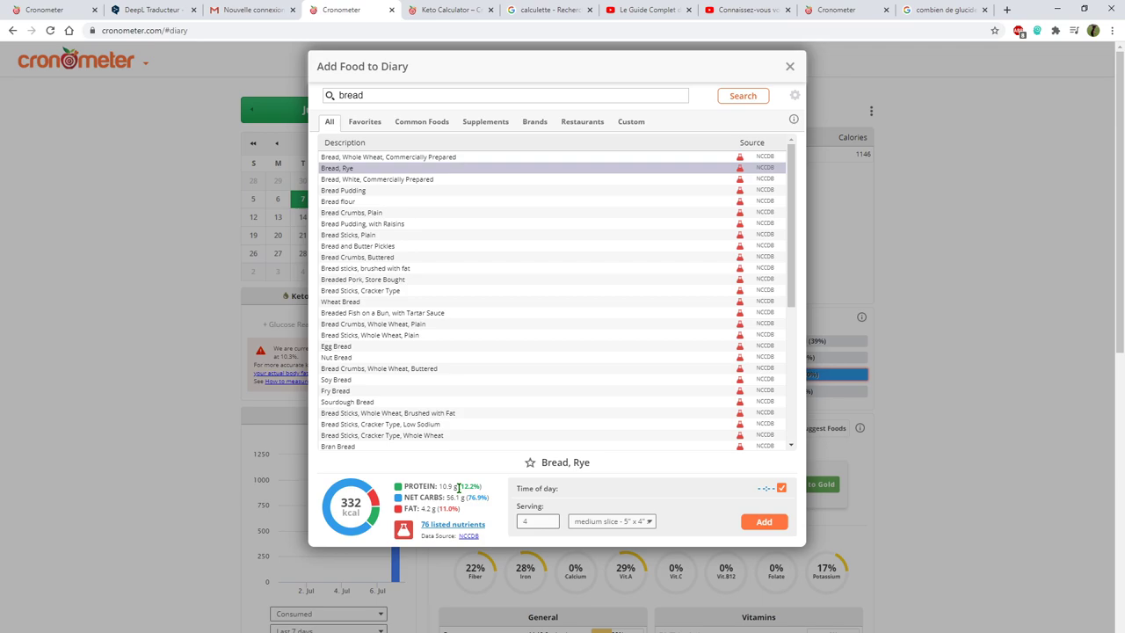
Browse the unfiltered Restaurants foods and show the search filters, checking the Category choices
click(581, 121)
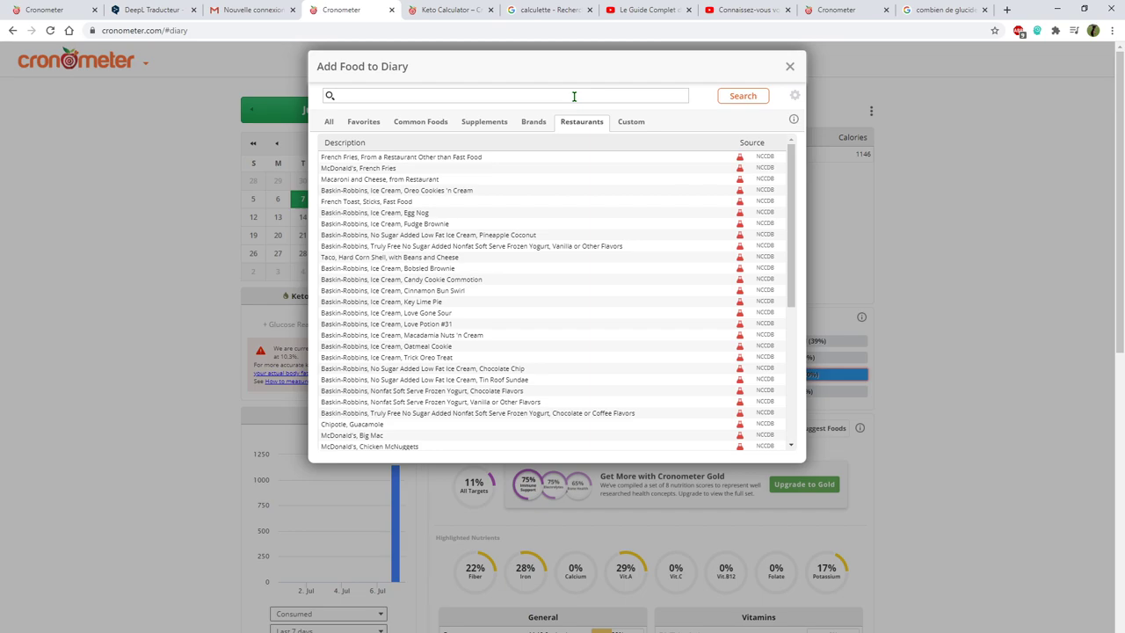
click(795, 98)
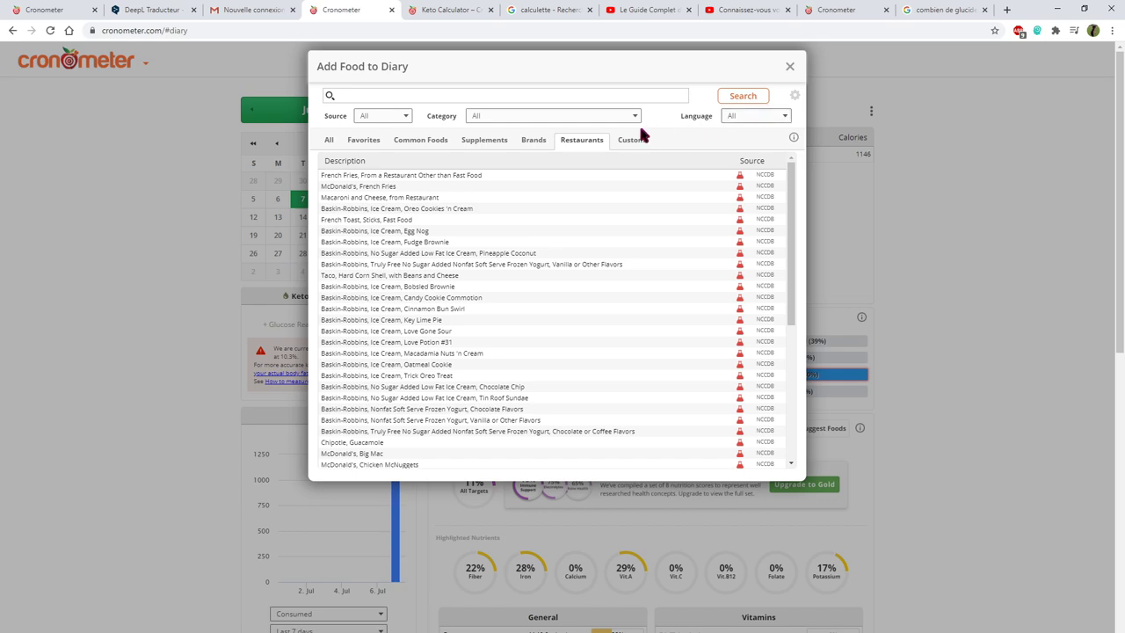
click(607, 116)
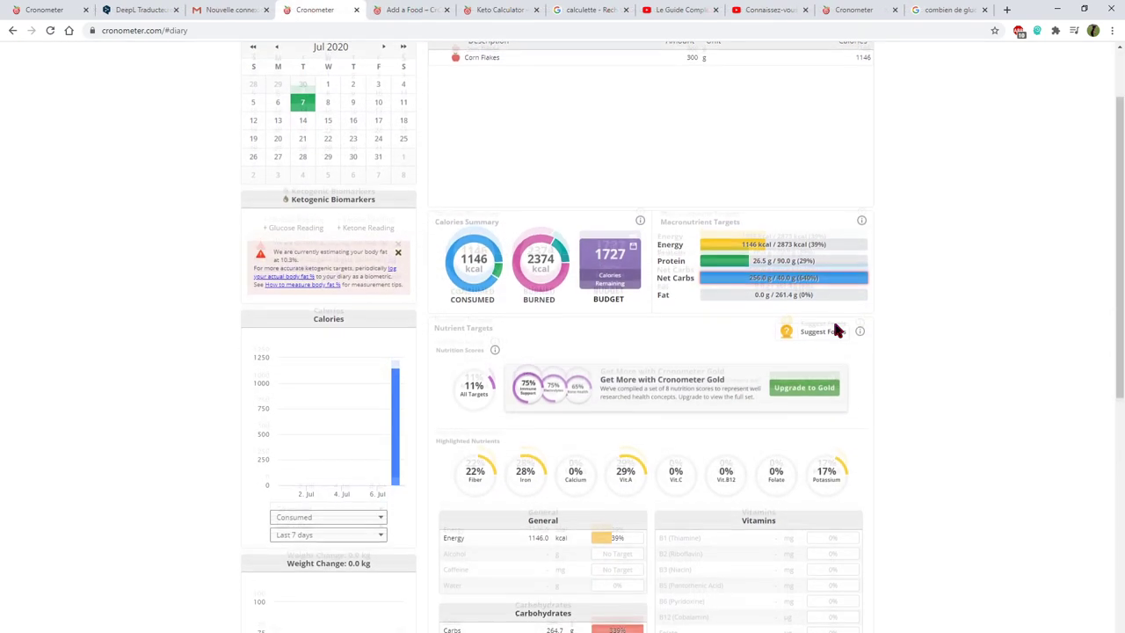
Examine the diary's general, carbohydrate, vitamin and mineral targets, checking the details for energy, B5 (Pantothenic Acid), B1 (Thiamine) and iron
scroll(861, 327, down, 1)
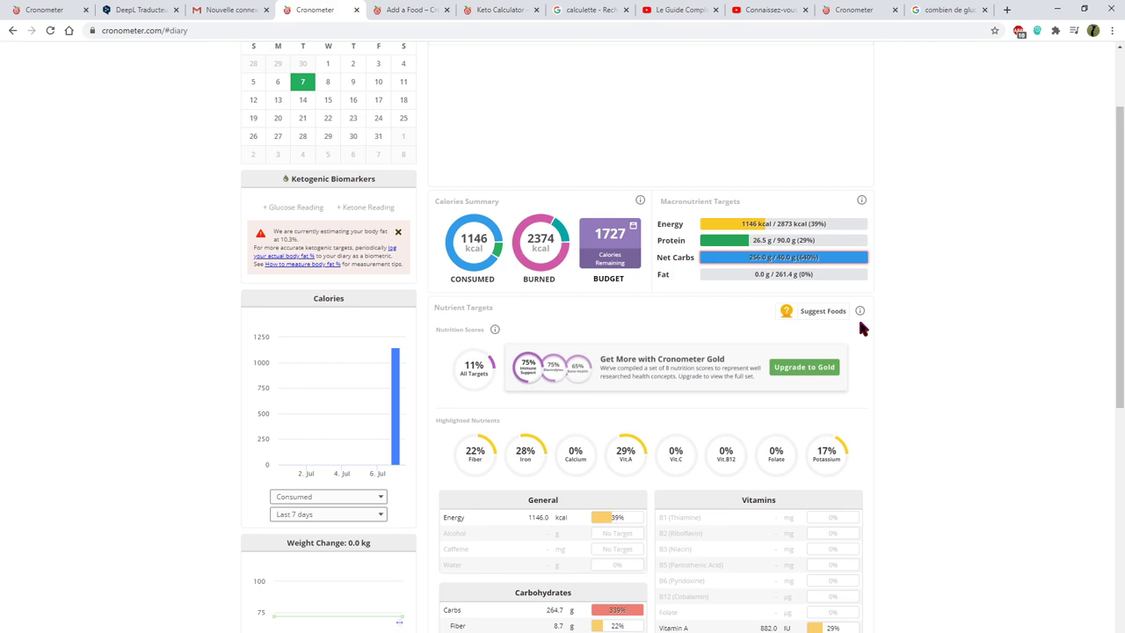
scroll(860, 324, down, 3)
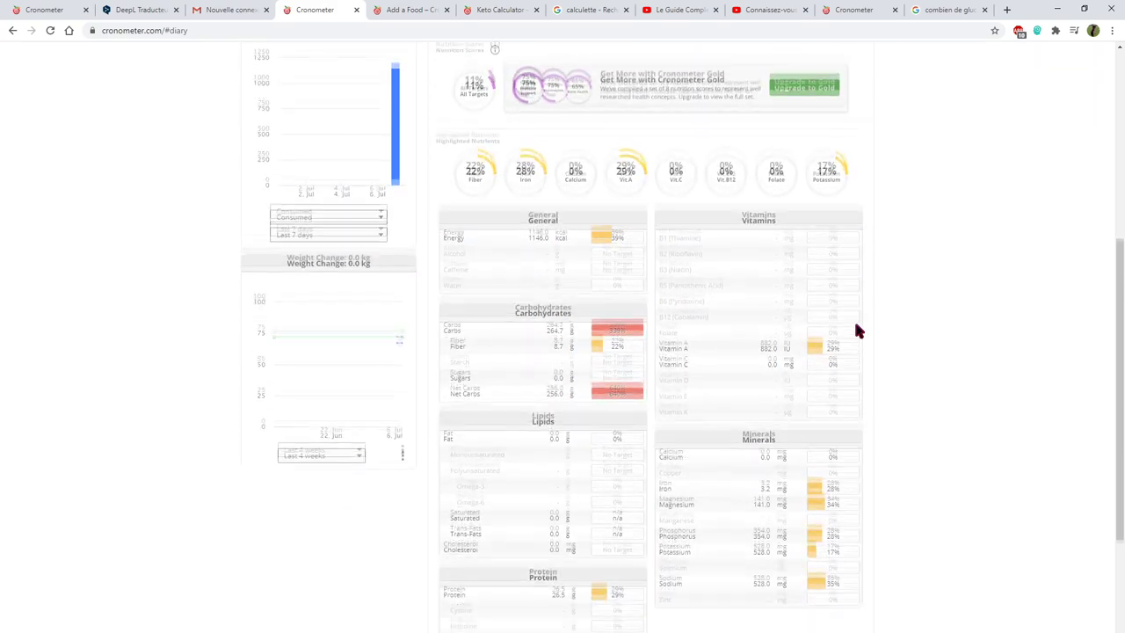
scroll(857, 330, down, 1)
mouse_move(693, 218)
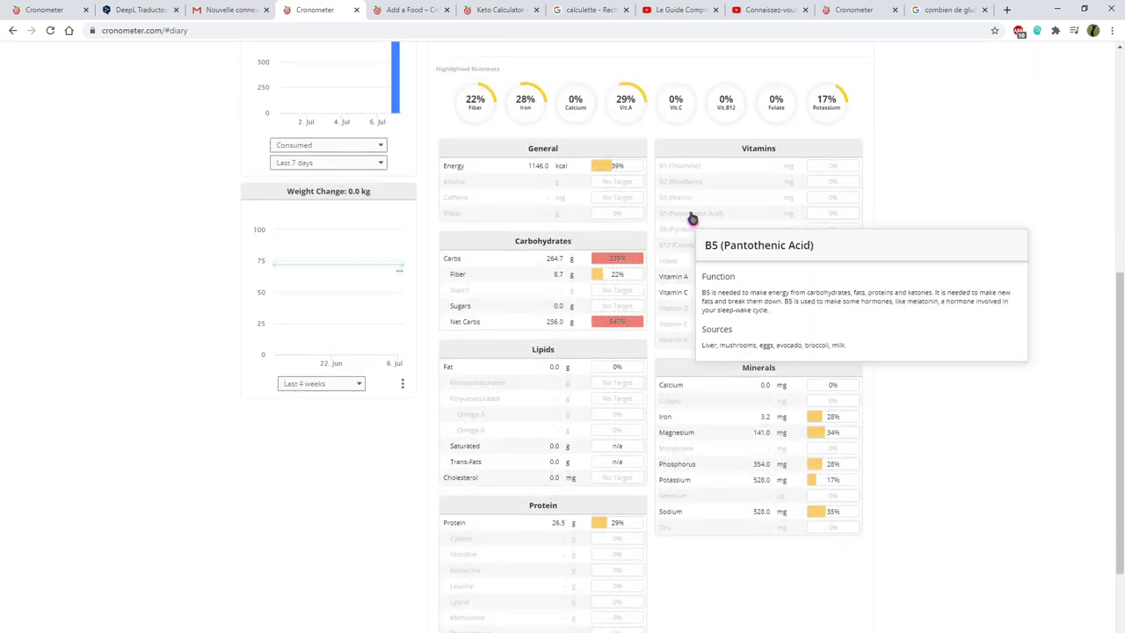
mouse_move(613, 169)
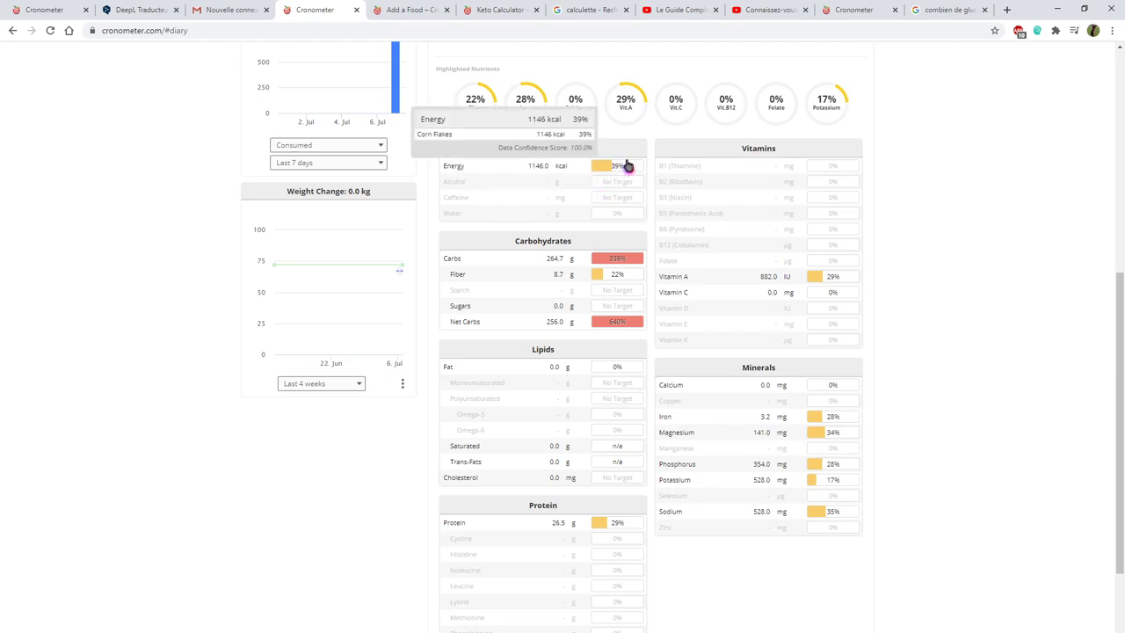
mouse_move(608, 260)
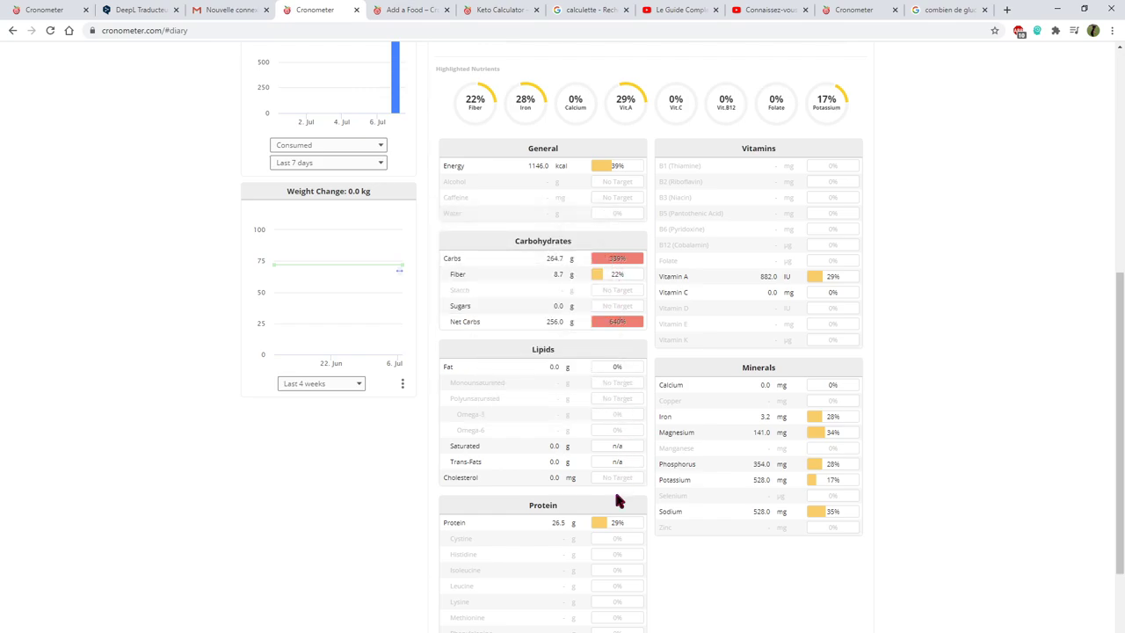
mouse_move(716, 165)
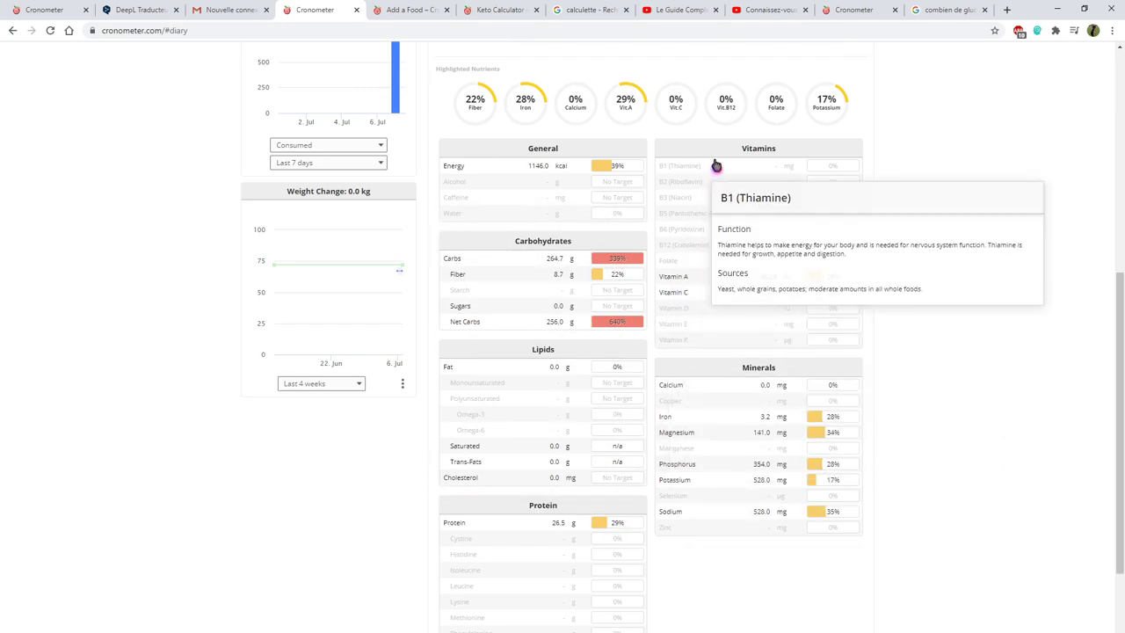
scroll(703, 422, down, 2)
scroll(707, 431, up, 1)
mouse_move(710, 422)
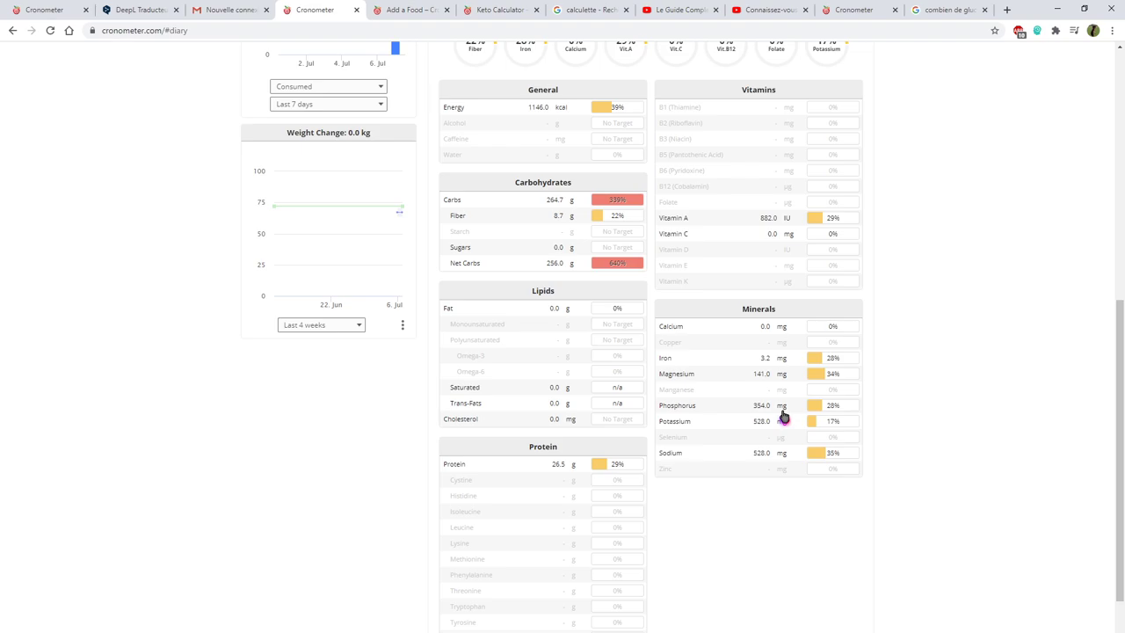
scroll(736, 432, up, 3)
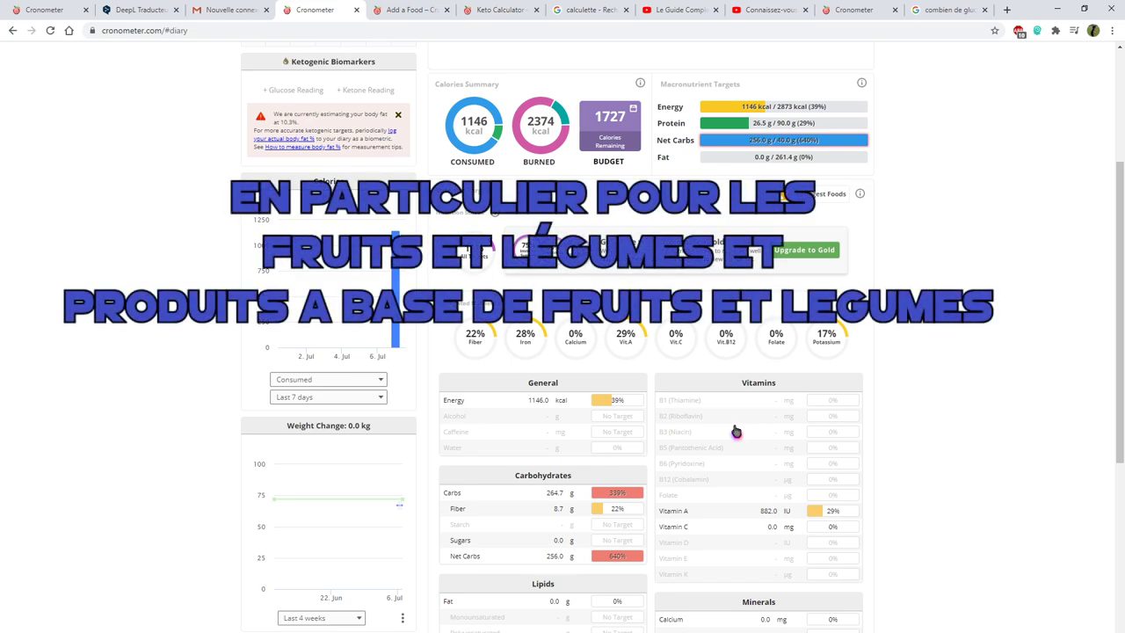
scroll(735, 432, down, 3)
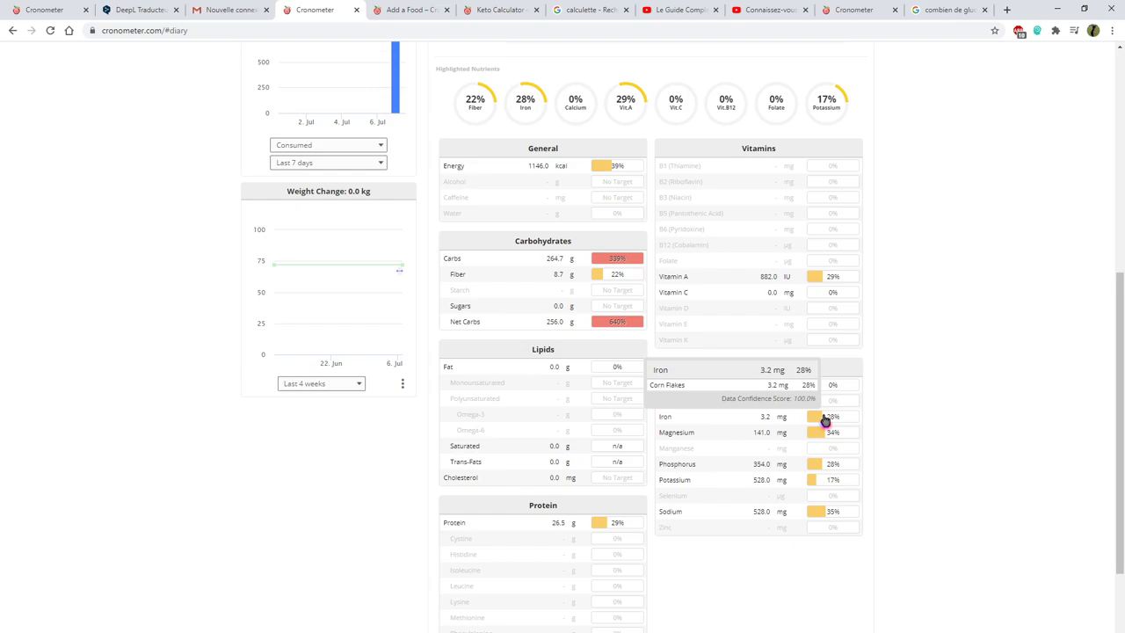
Start a new custom recipe named "Ptit dej" and assign it to the Breakfast Cereals category
scroll(419, 77, up, 6)
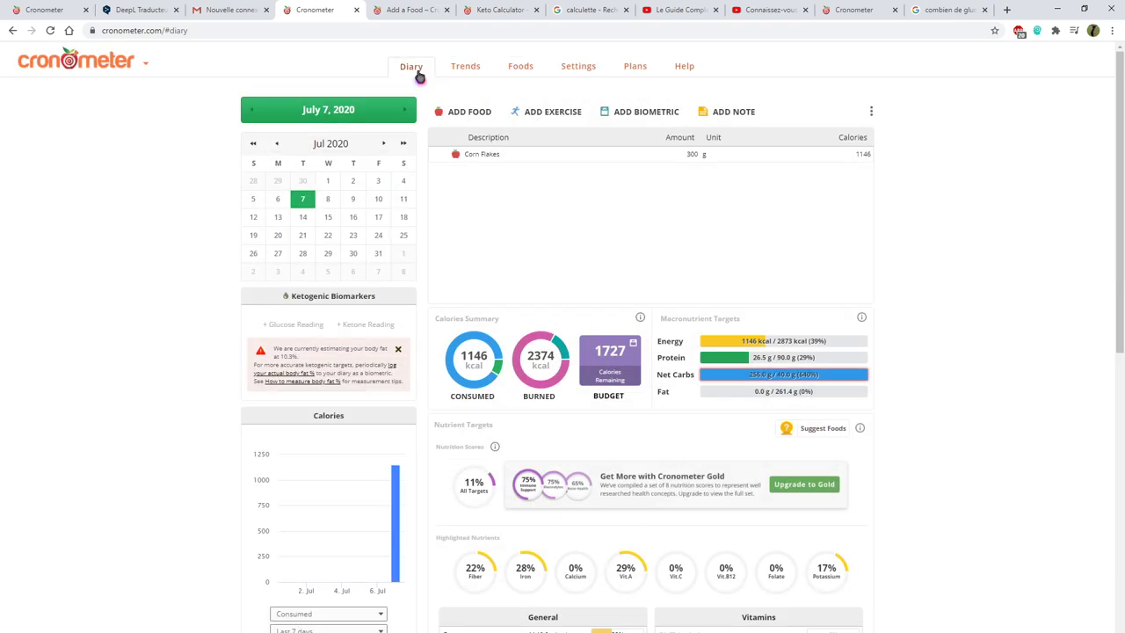
click(516, 67)
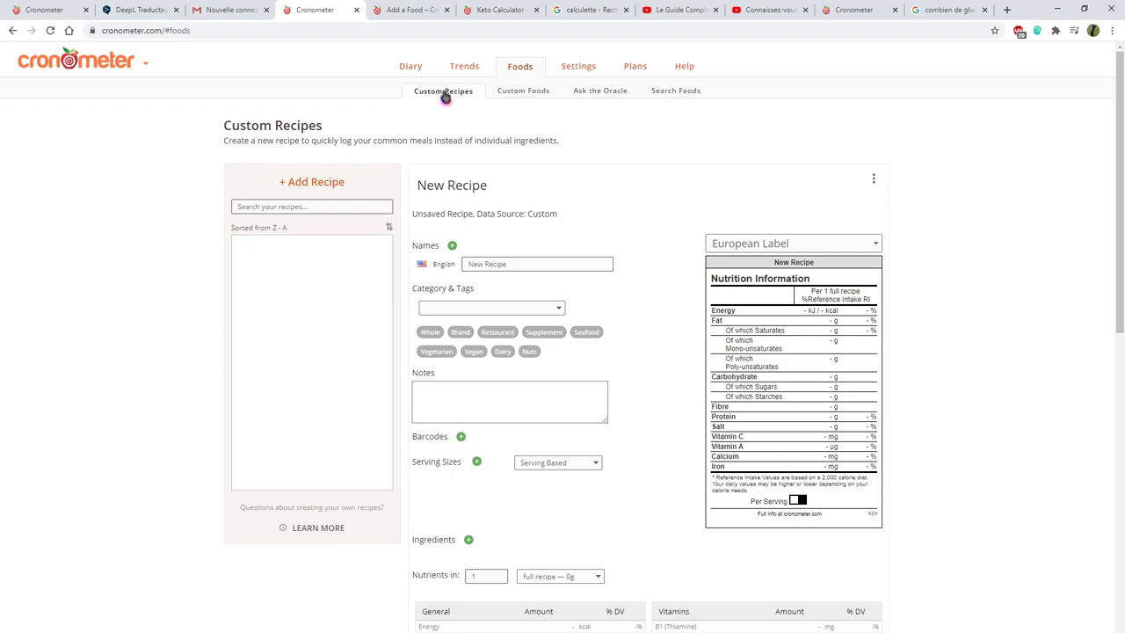
click(572, 266)
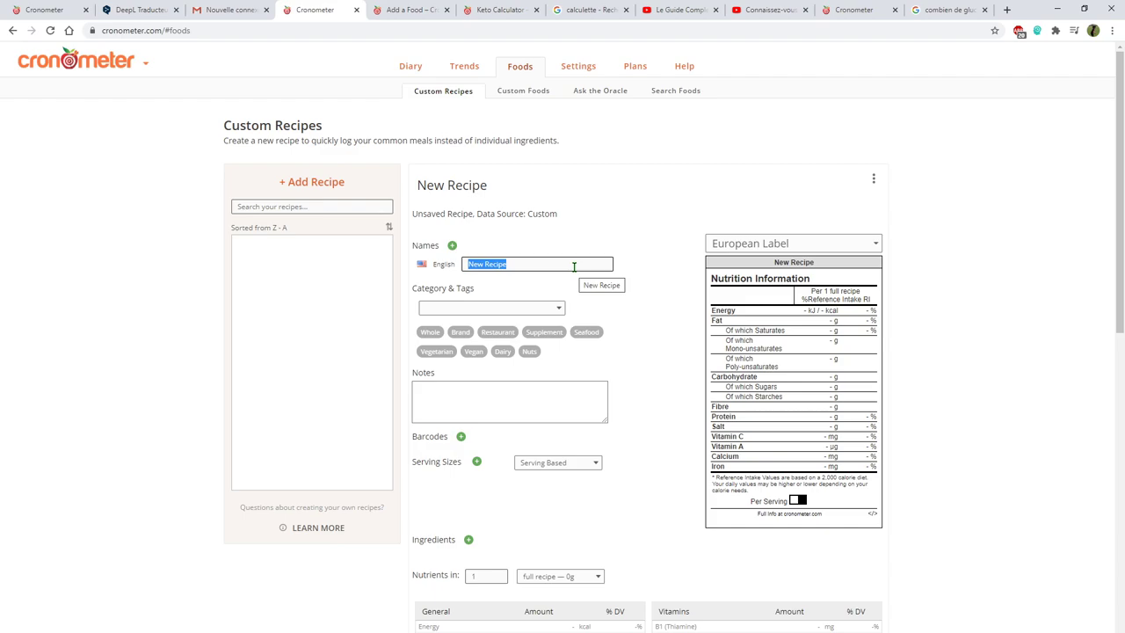
key(BackSpace)
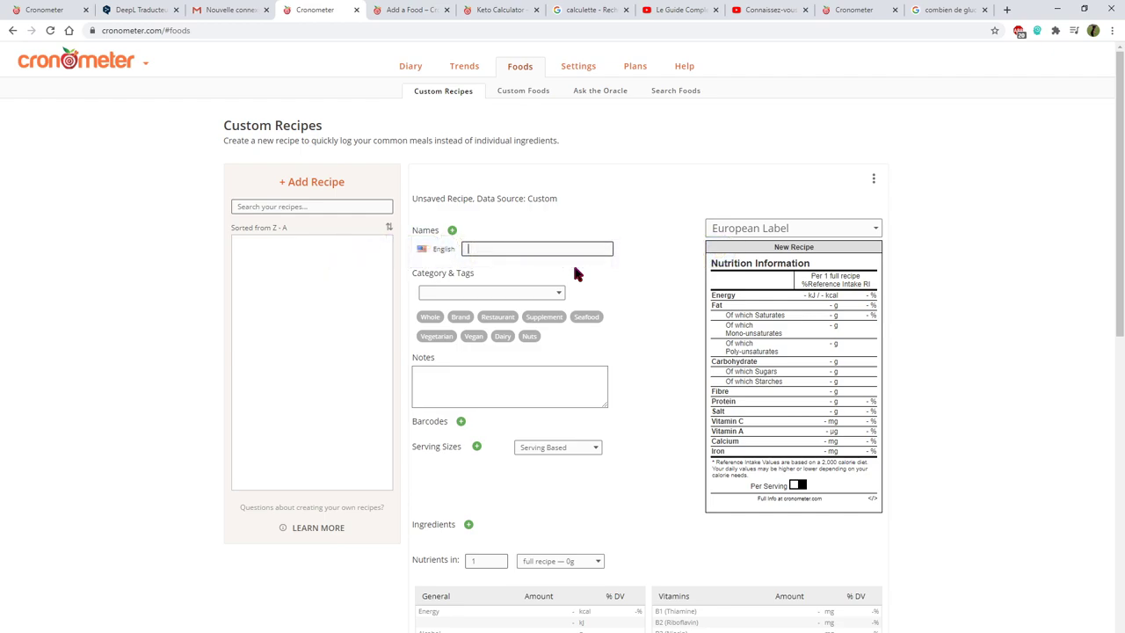
text(Ptit dej)
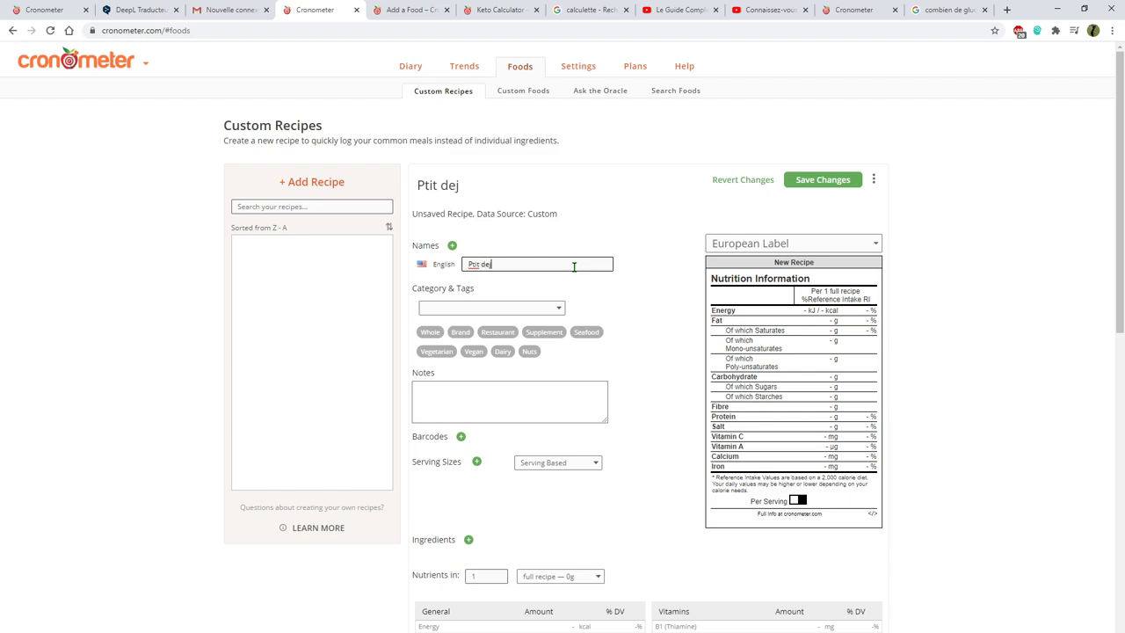
click(550, 311)
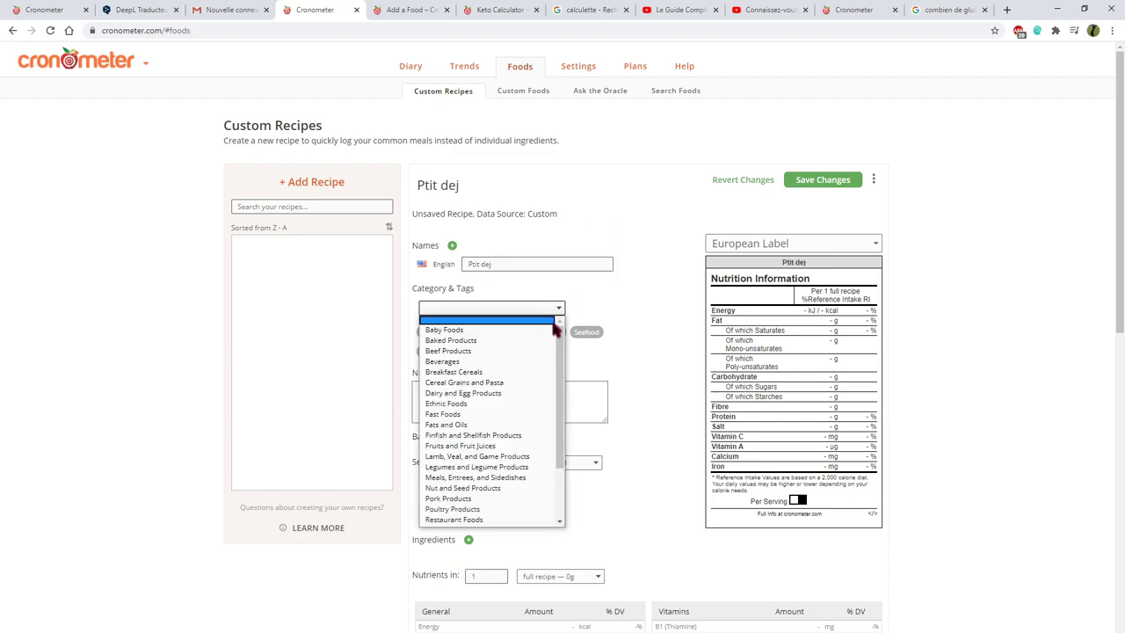
click(531, 373)
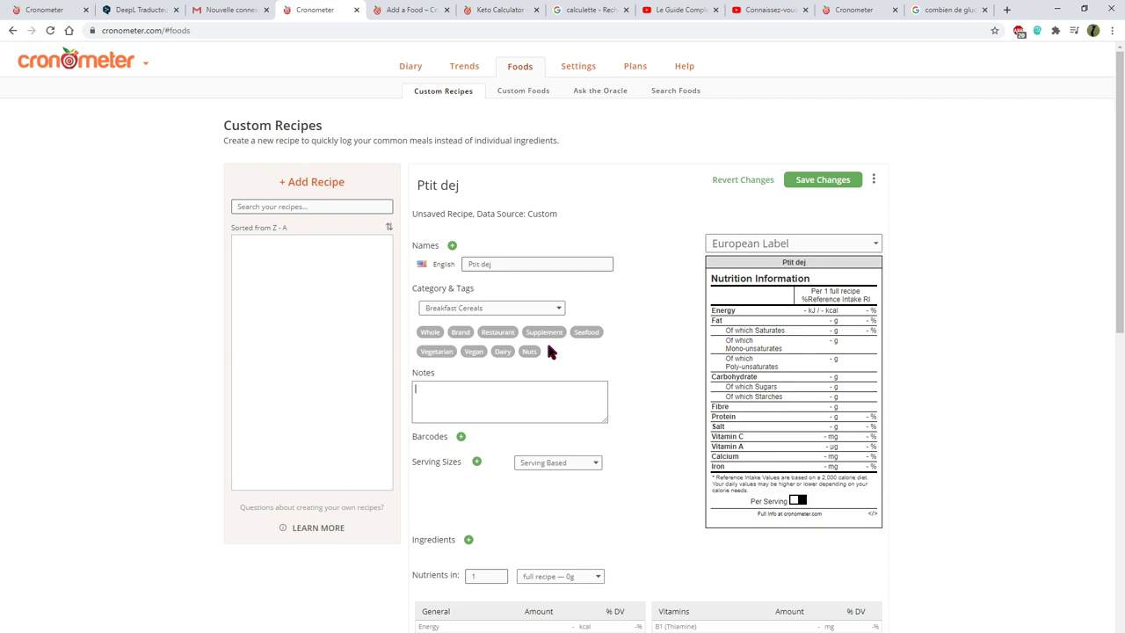
Search ingredients for "banana" and add 1 medium Bananas, Raw to the recipe
scroll(546, 352, down, 1)
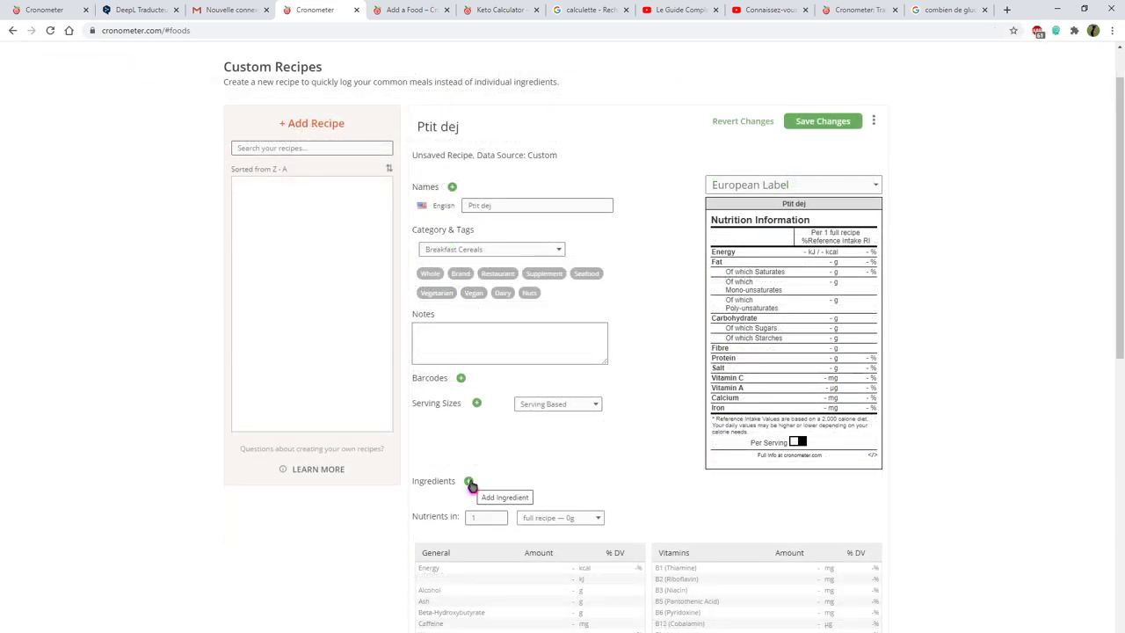
click(469, 481)
text(banana)
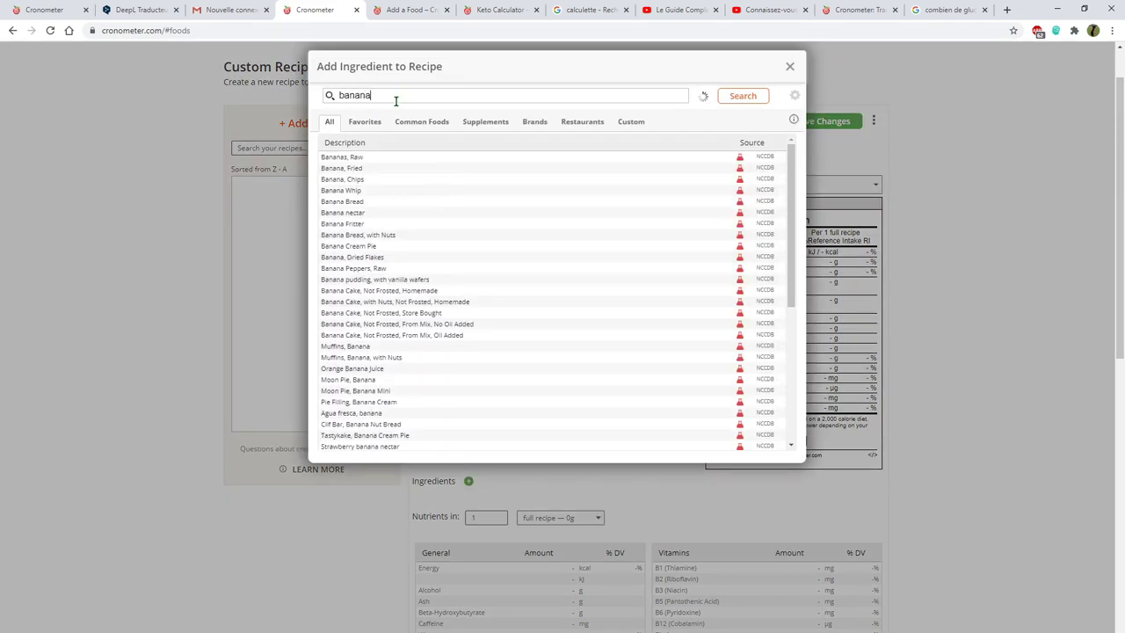
click(368, 157)
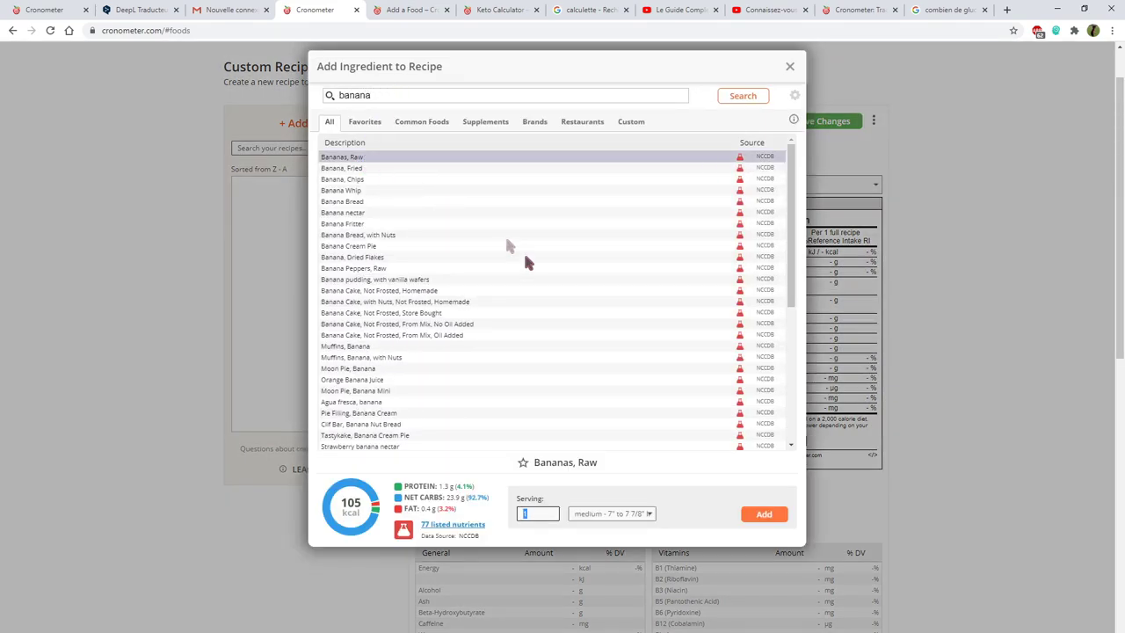
click(757, 516)
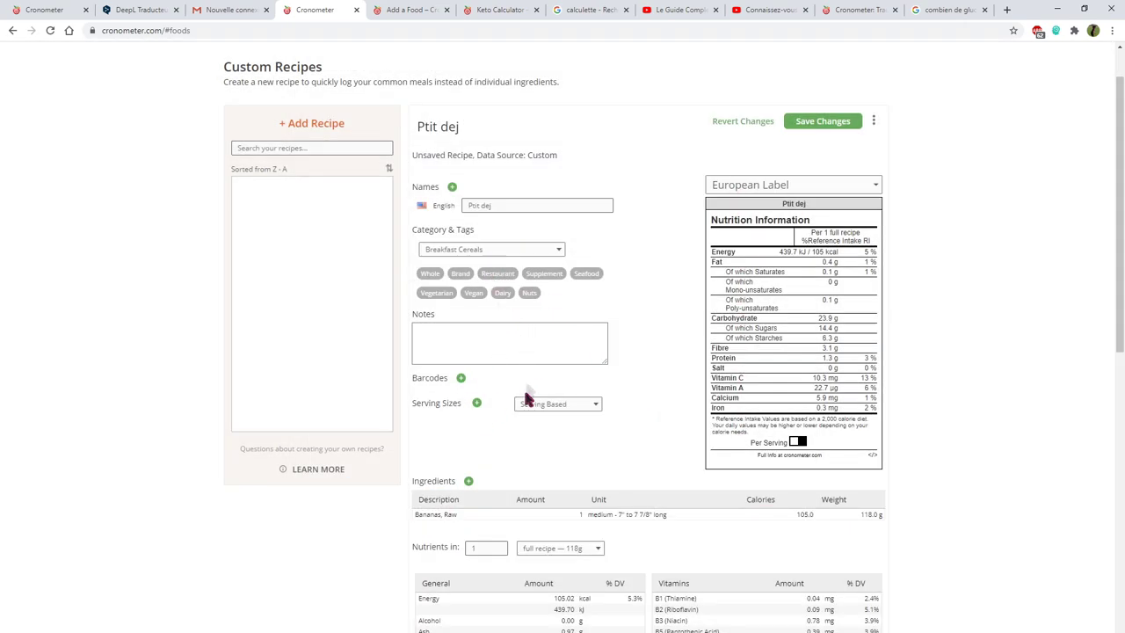
Search ingredients for "milk", add 1 cup of Milk, Whole to the recipe and dismiss the server error
click(468, 481)
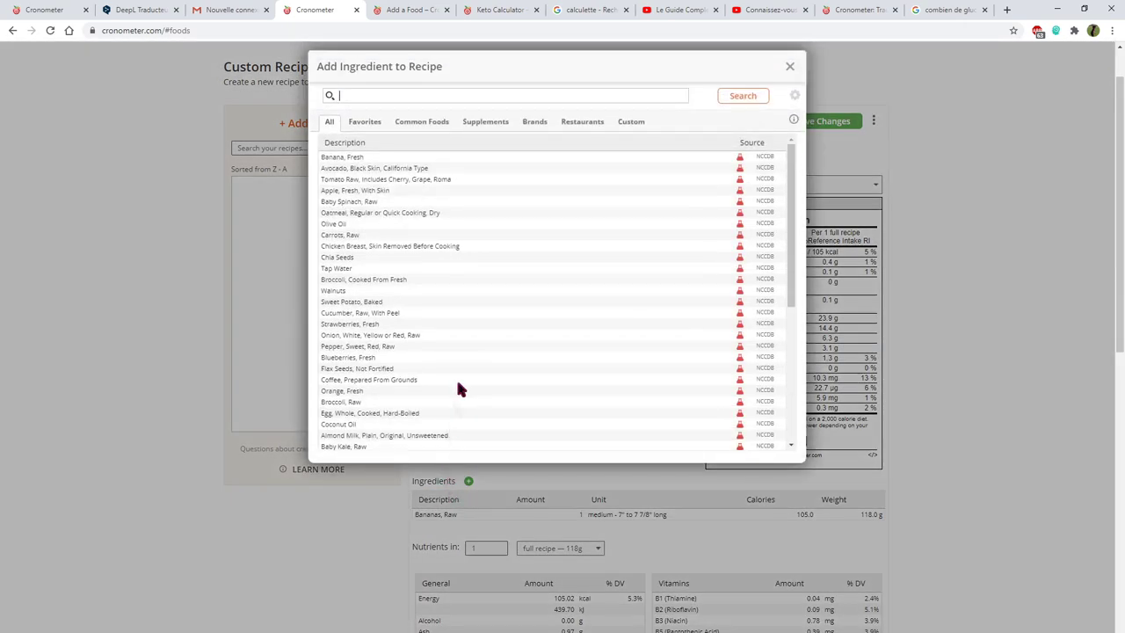
text(milk)
click(422, 158)
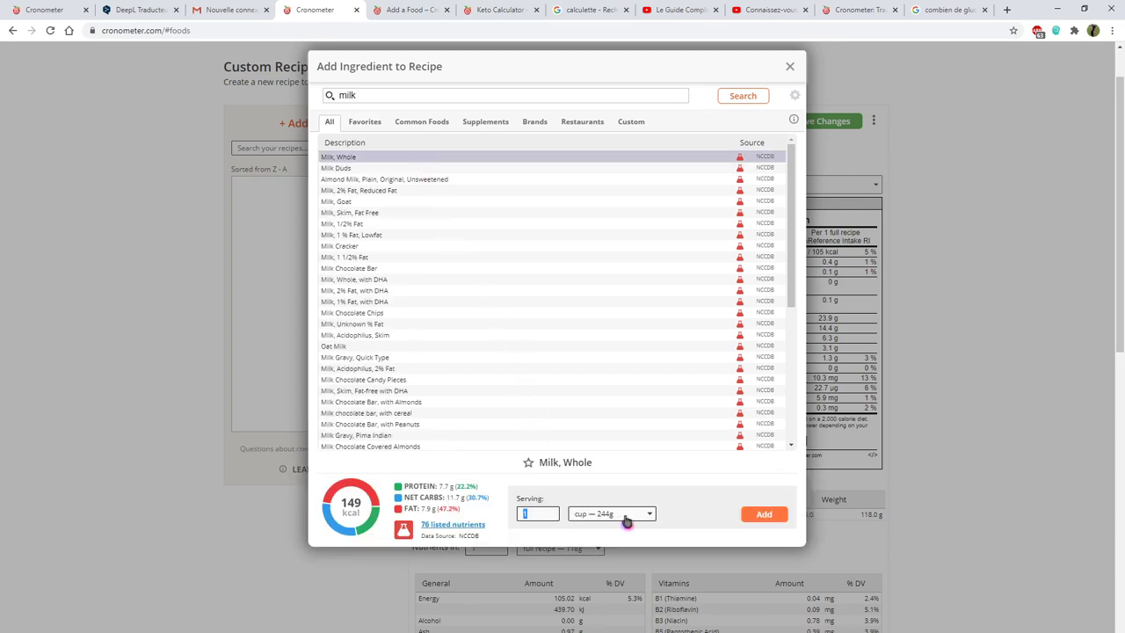
click(761, 514)
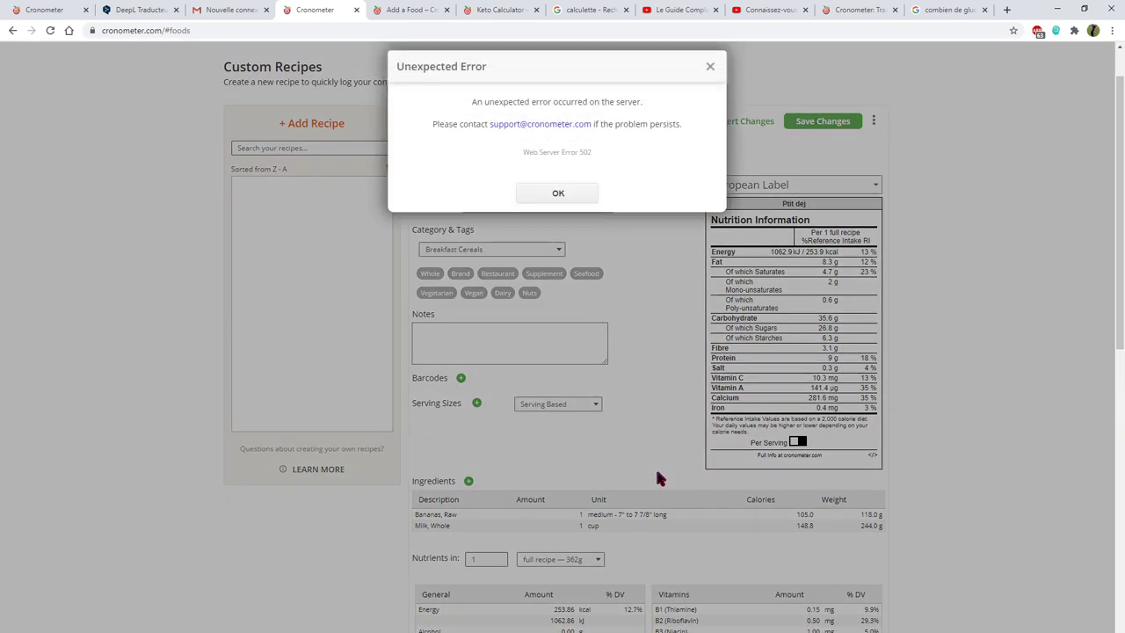
click(557, 190)
Rename the measure of the recipe's serving size to "Repas"
scroll(494, 359, down, 1)
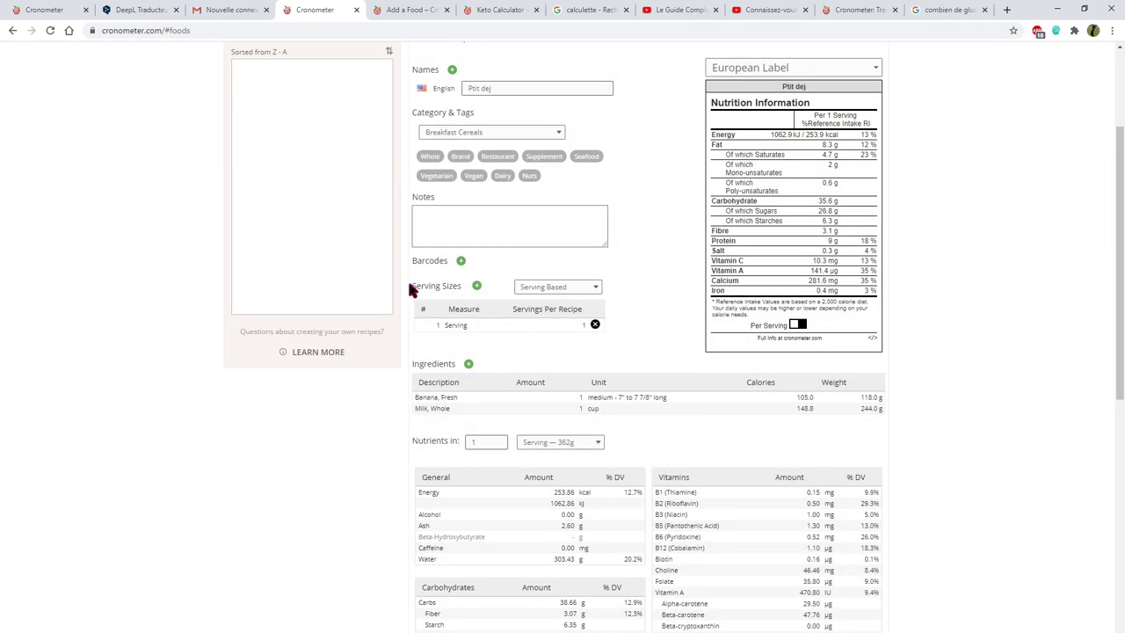
drag(411, 285, 444, 288)
click(444, 288)
click(459, 325)
click(470, 325)
double_click(458, 324)
text(Repas)
key(Tab)
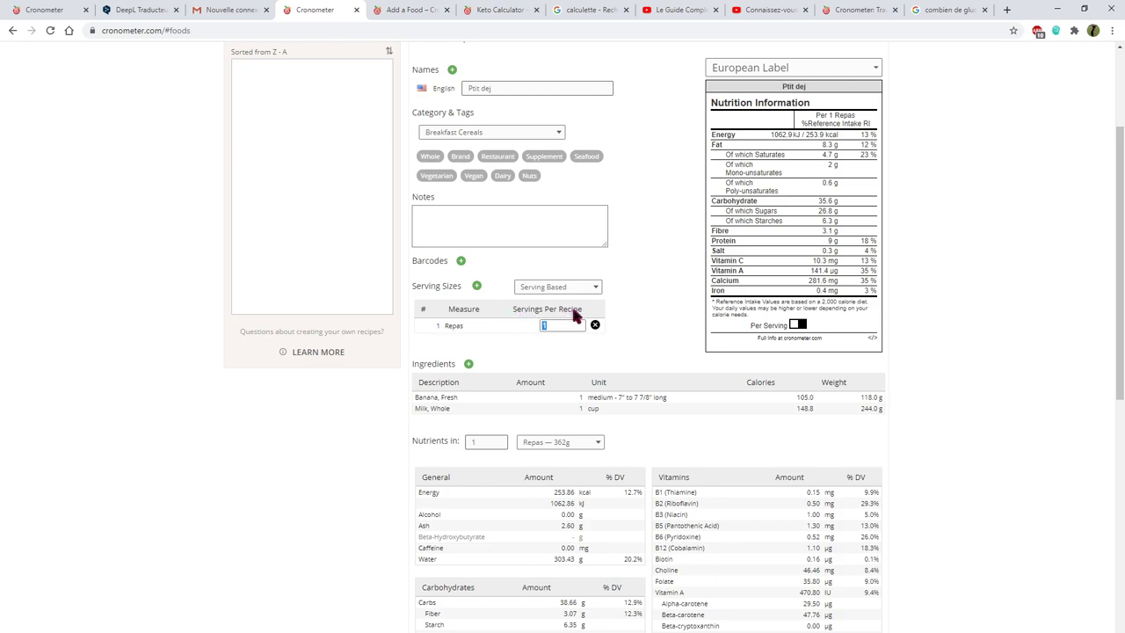
Set the Repas serving size to 5 servings per recipe
click(534, 325)
click(570, 325)
text(5)
key(Tab)
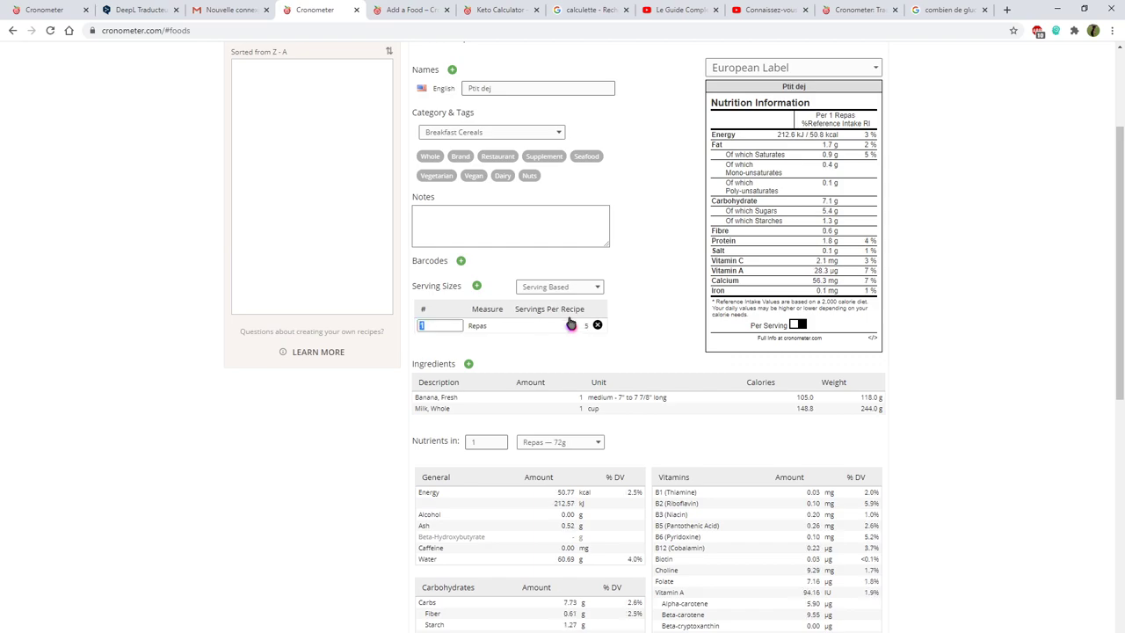
click(593, 339)
Compare the nutrients of the full recipe with those of one Repas serving
click(560, 443)
click(572, 475)
key(shift+Tab)
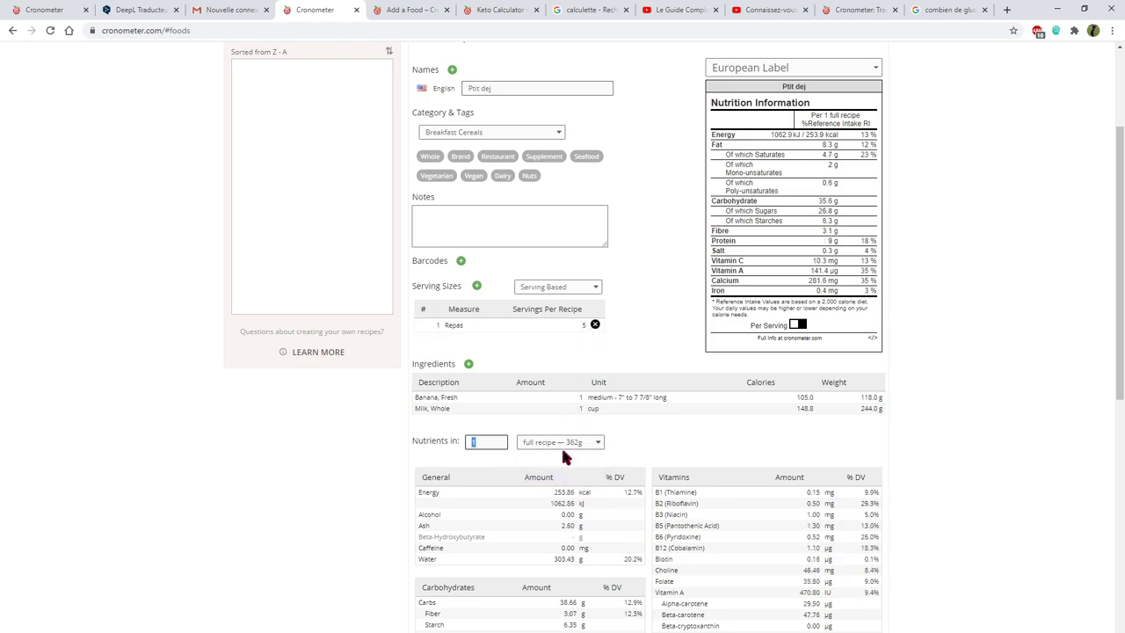
click(591, 445)
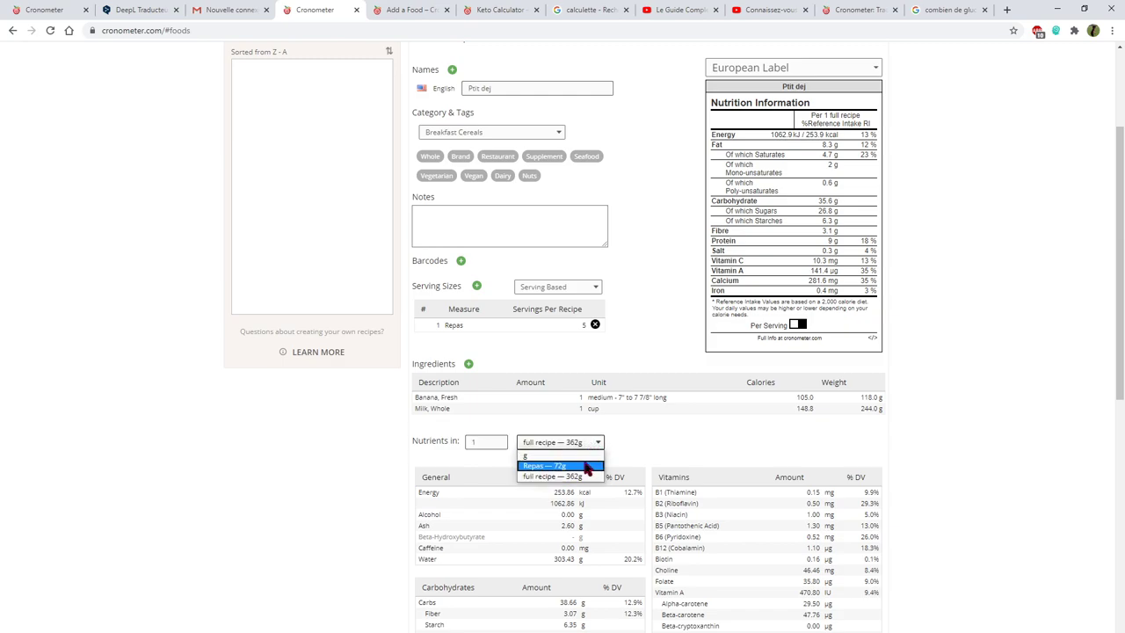
click(554, 459)
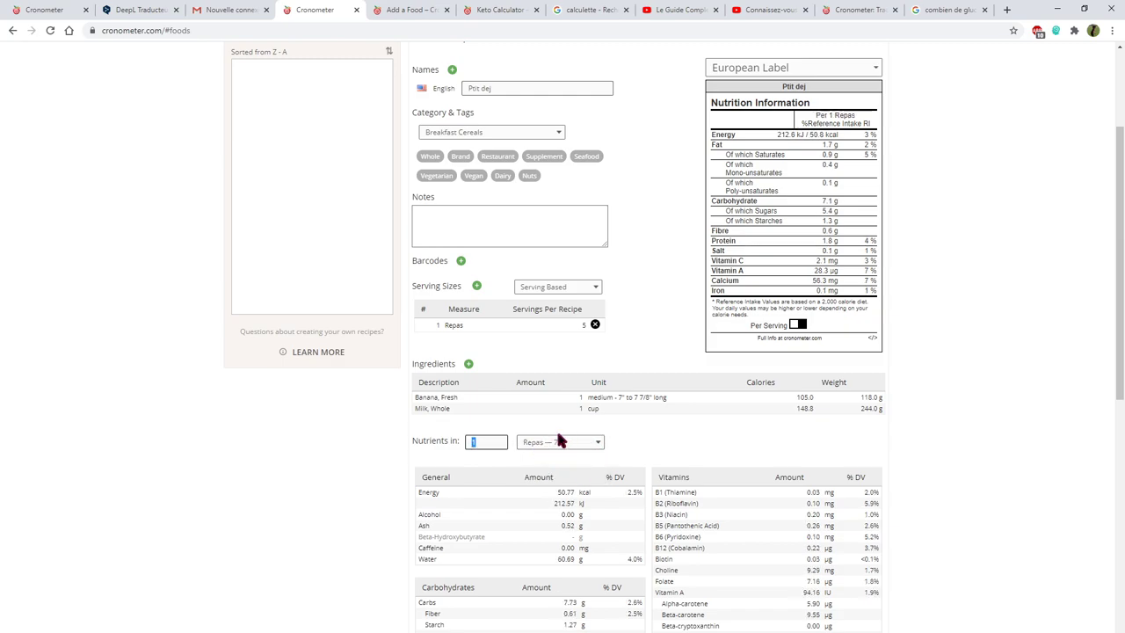
click(557, 432)
Add a second serving size with the measure "Repas" and 6 servings per recipe
click(476, 287)
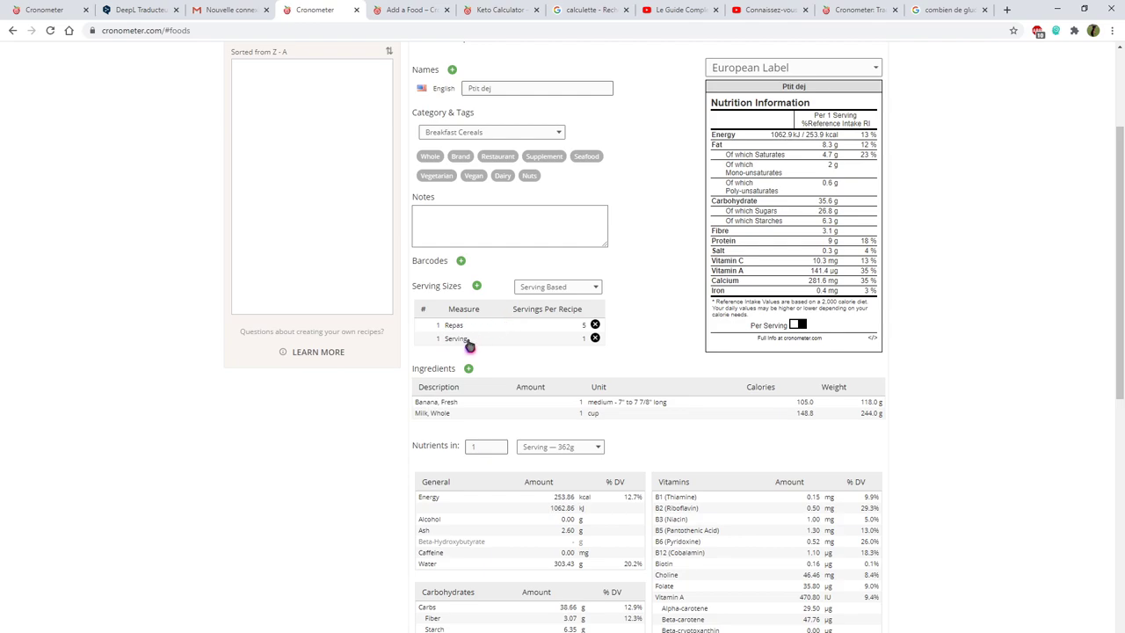
click(470, 342)
text(Repas)
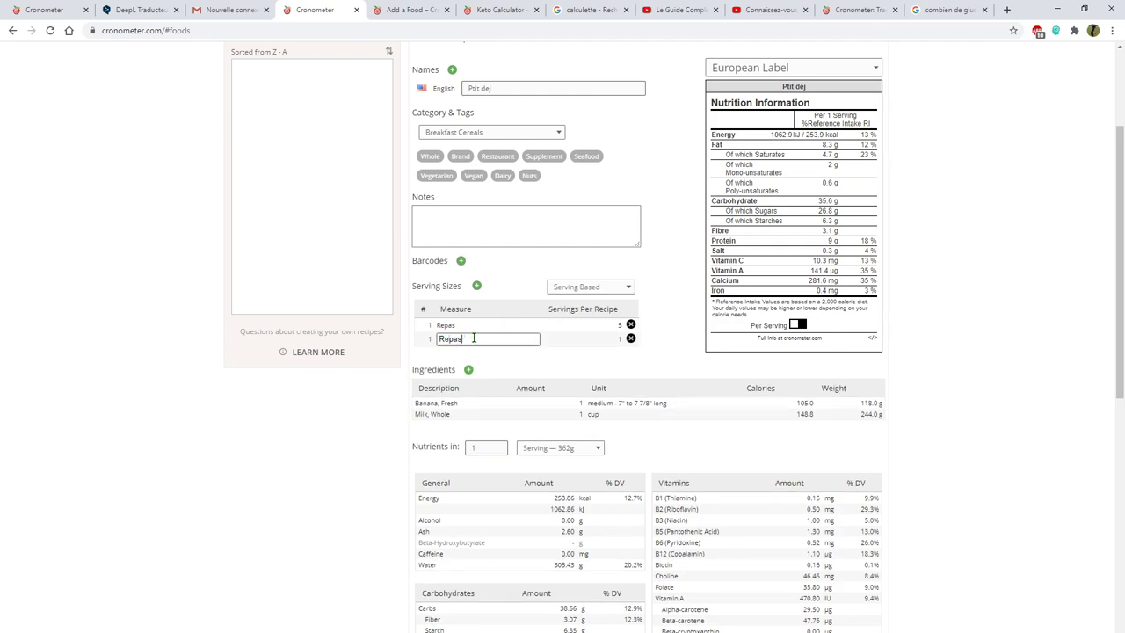
key(Tab)
text(6)
key(Tab)
click(539, 356)
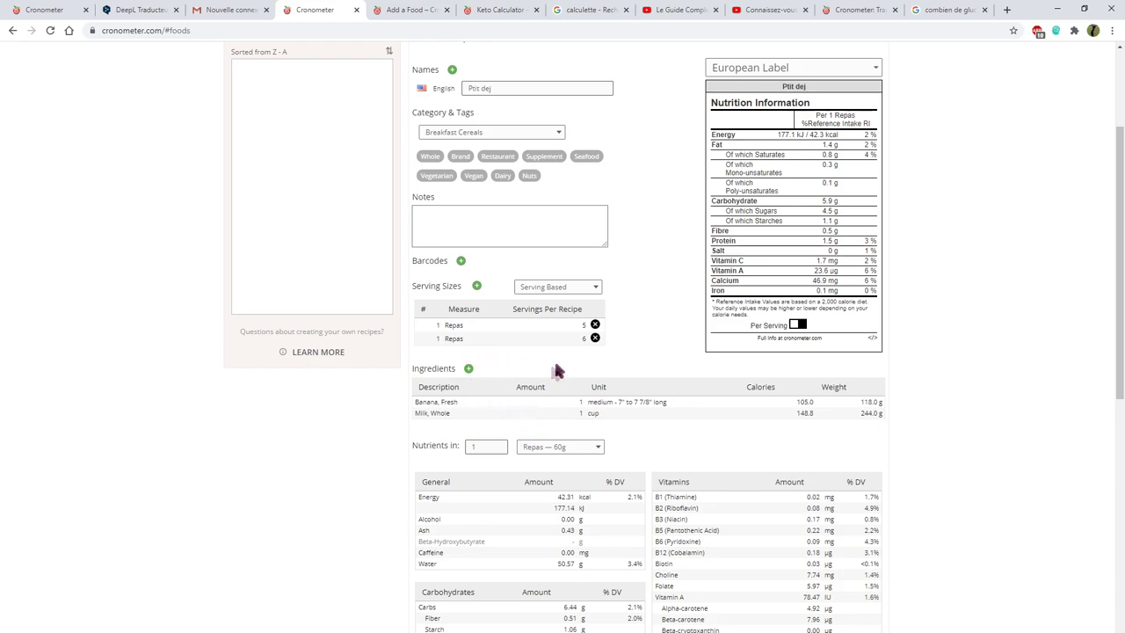
Add a third serving size to the recipe with the measure "Cokkie" and 1 serving per recipe
click(477, 286)
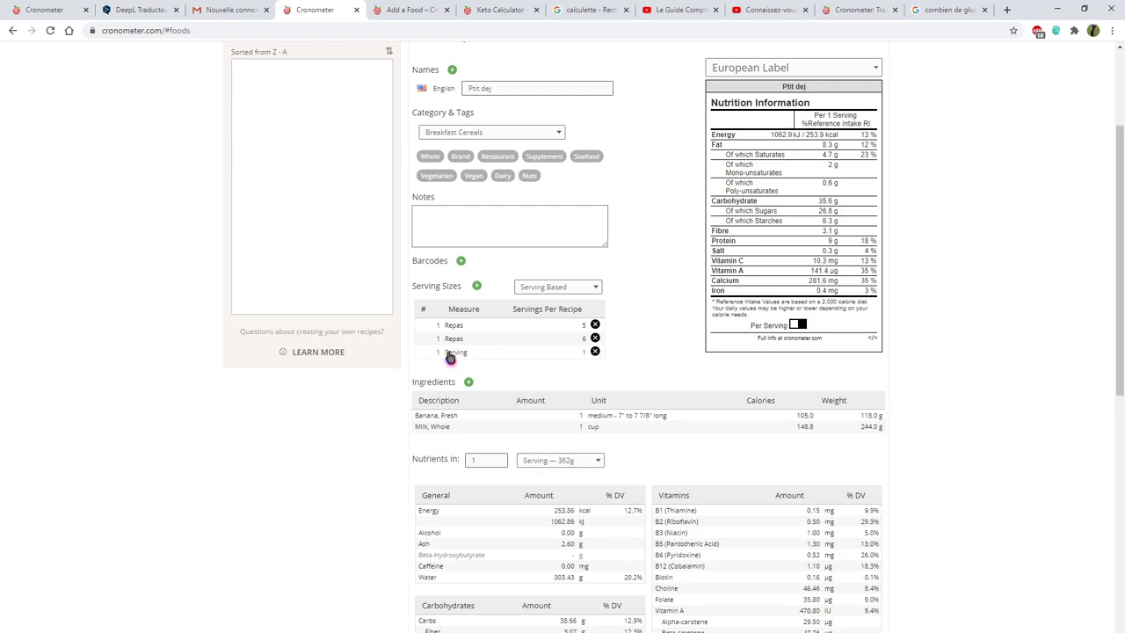
click(451, 353)
text(Cokkie)
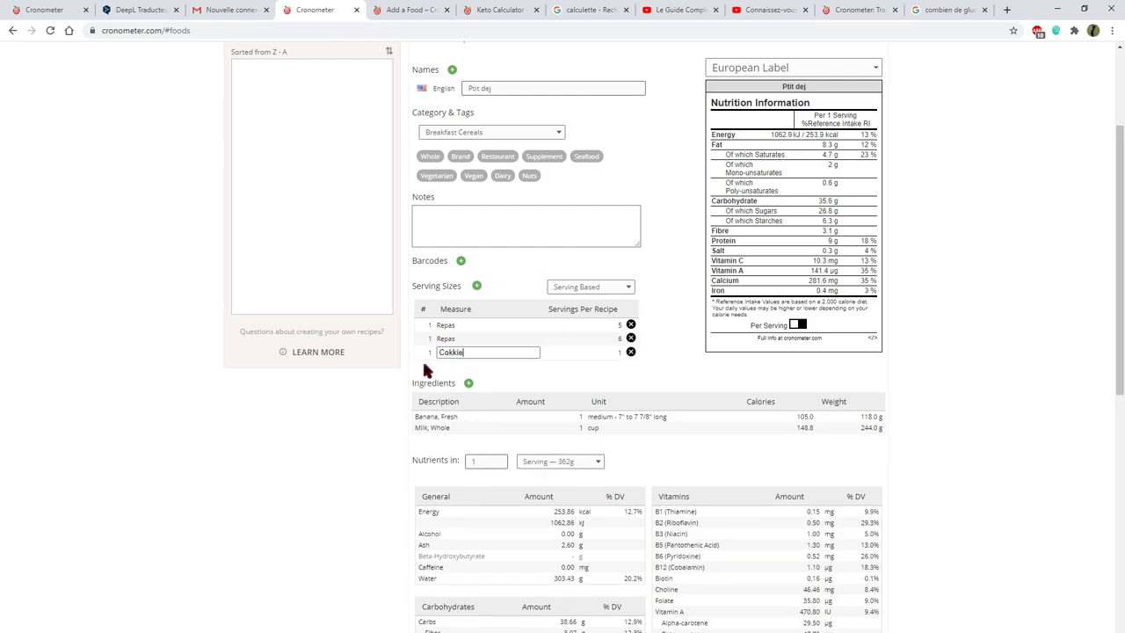
key(Tab)
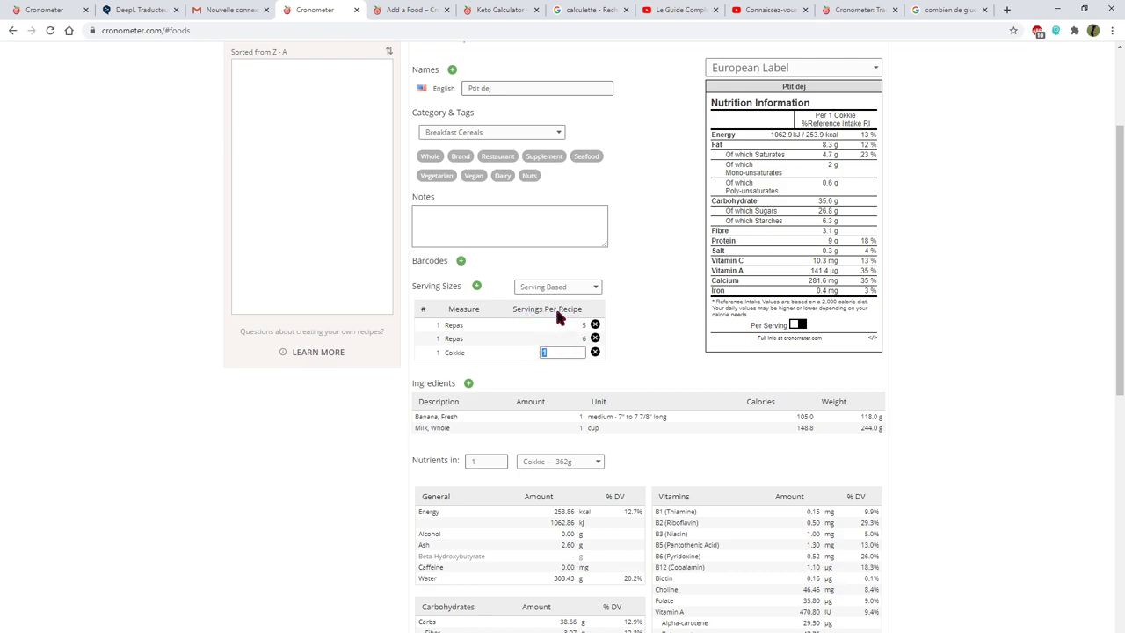
click(573, 367)
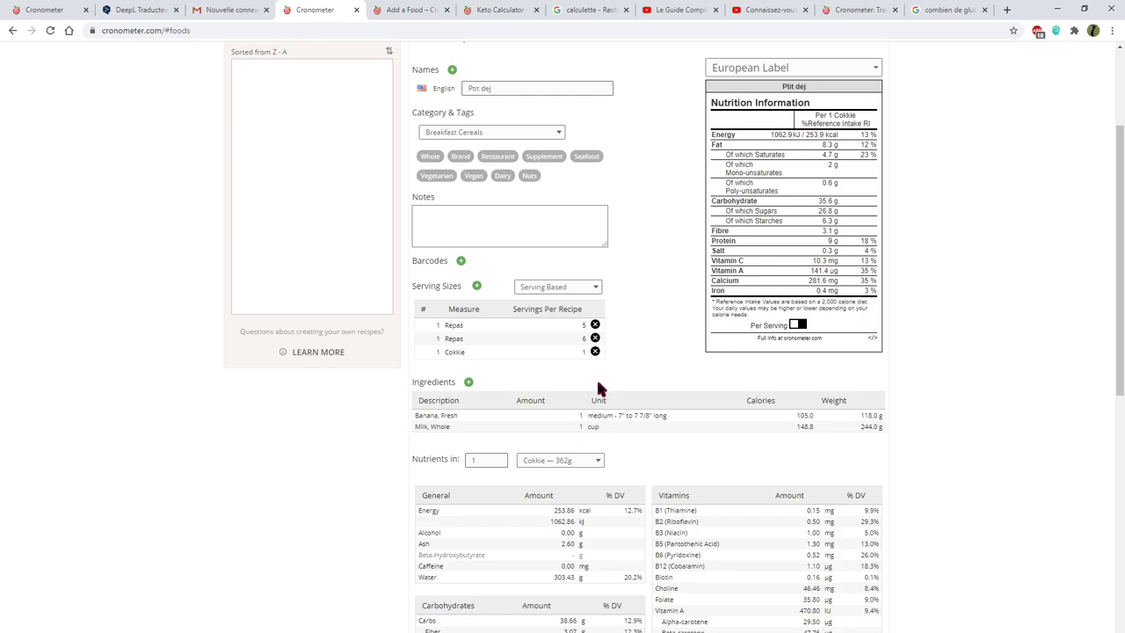
Show the recipe's nutrients for 2 Cokkie servings
click(536, 460)
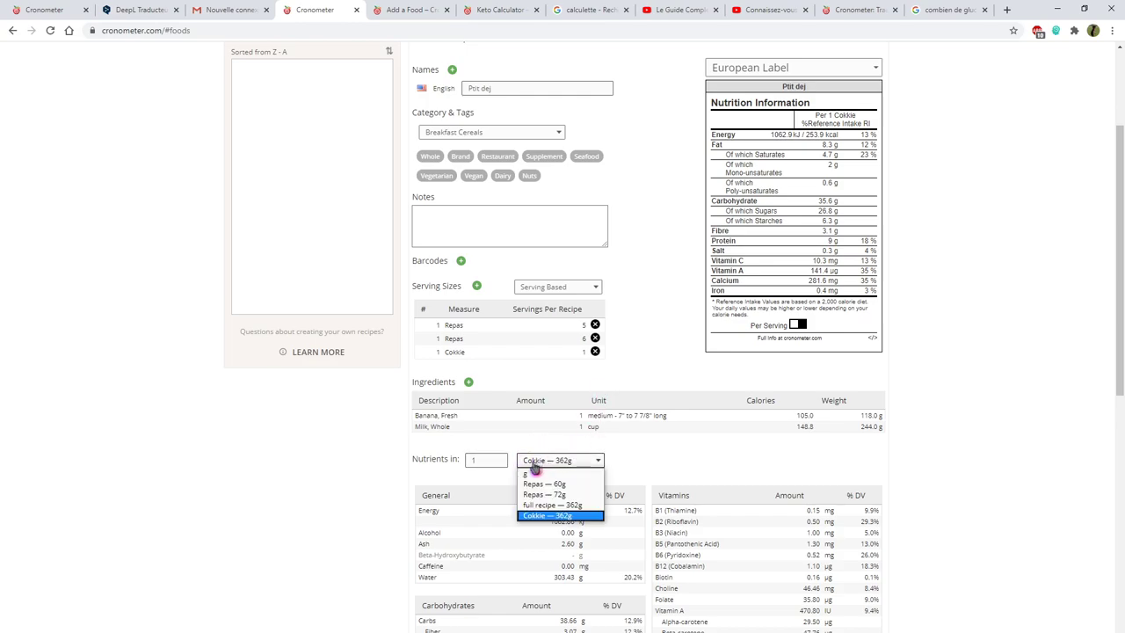
click(538, 516)
click(485, 460)
drag(487, 460, 463, 437)
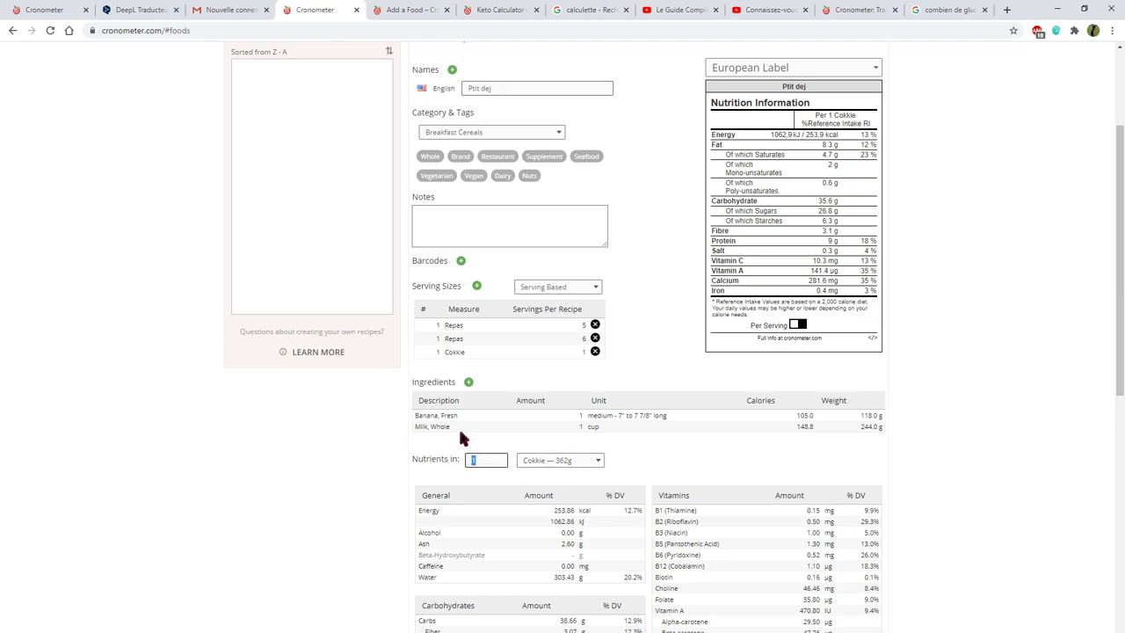
text(2)
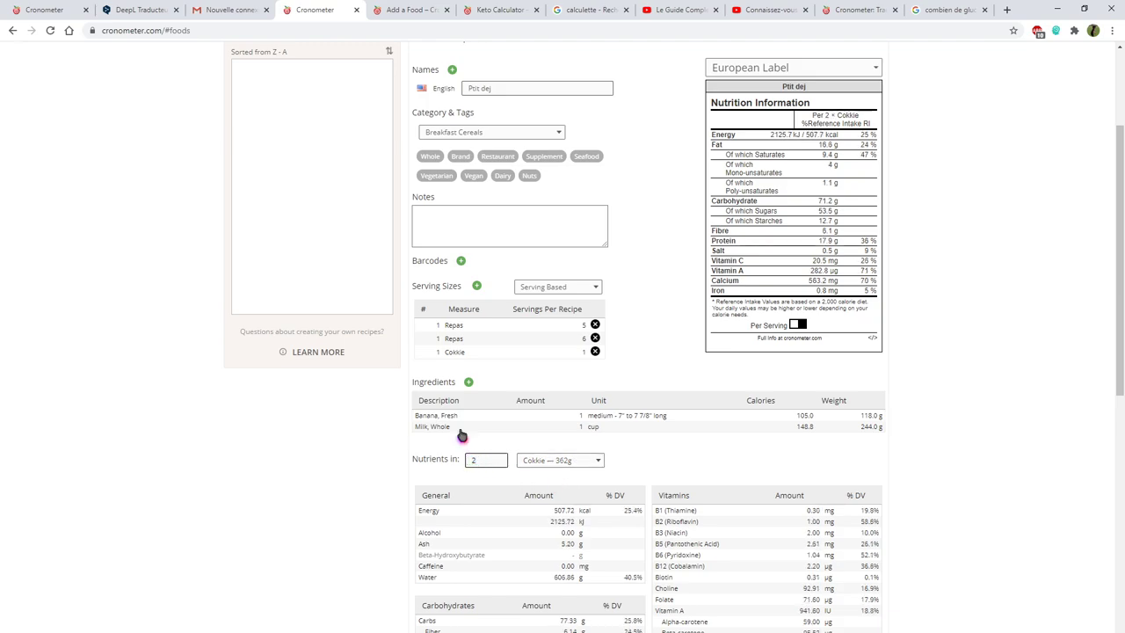
Show the recipe's nutrients for an amount of 845 g and review the nutrient tables and macronutrient chart
drag(490, 458, 453, 459)
text(845)
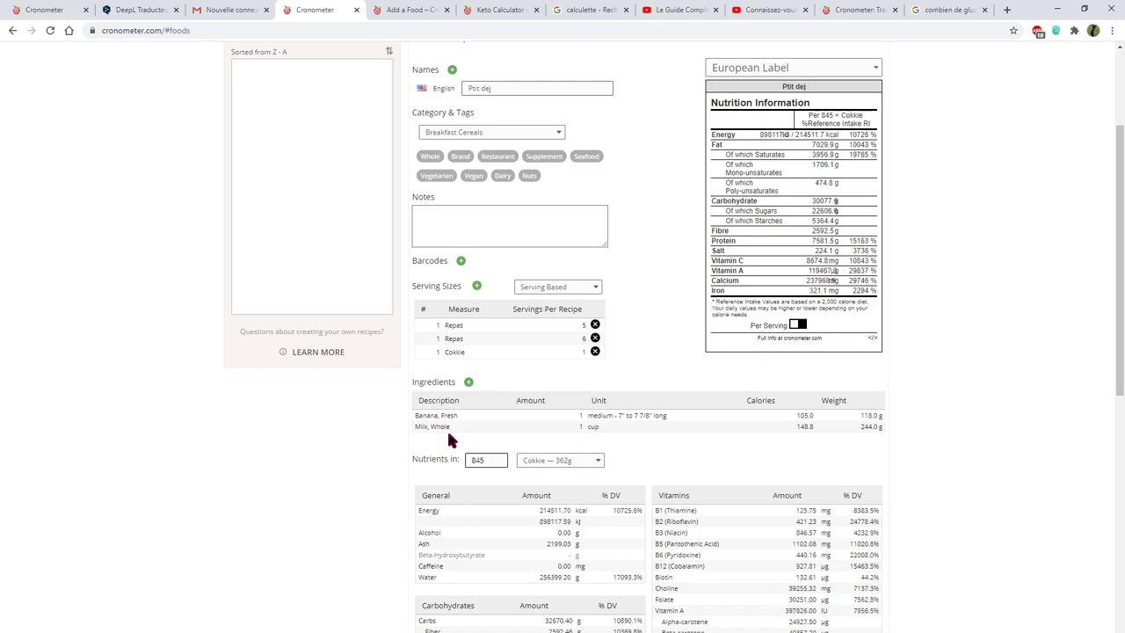
scroll(527, 430, down, 1)
scroll(554, 422, down, 1)
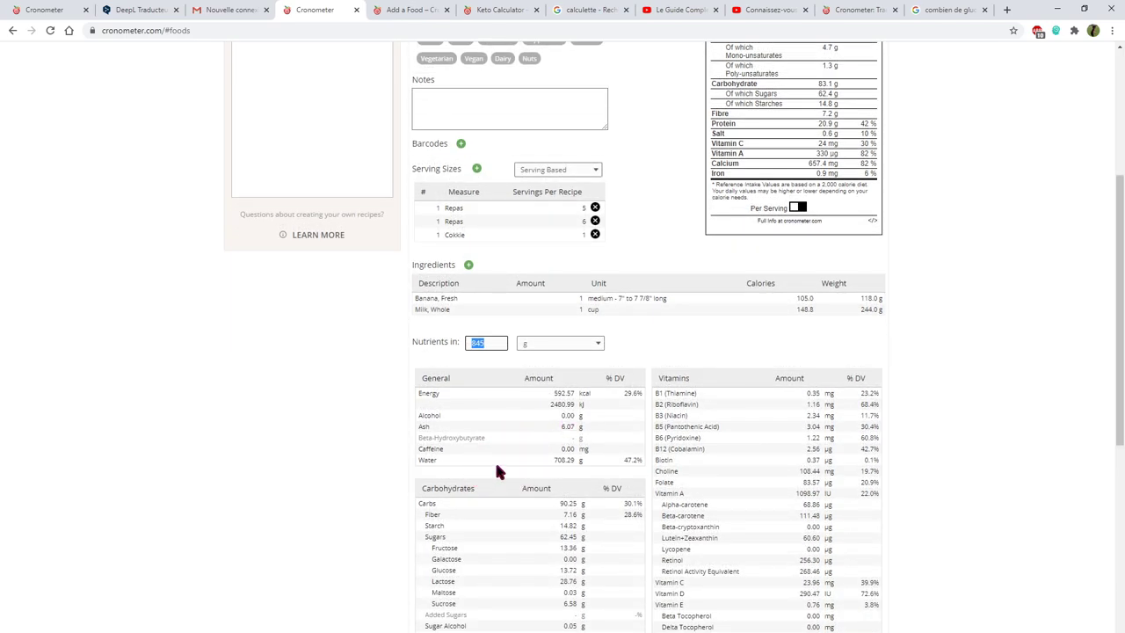
scroll(496, 466, down, 4)
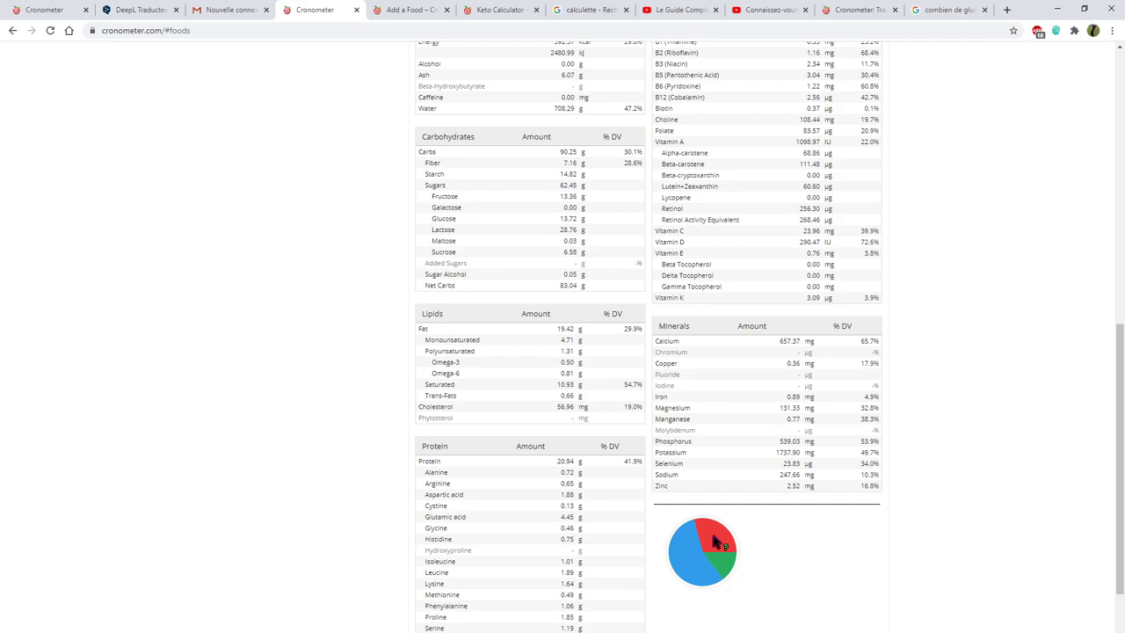
Save the Ptit dej recipe and select it in the custom recipes list
scroll(716, 542, up, 12)
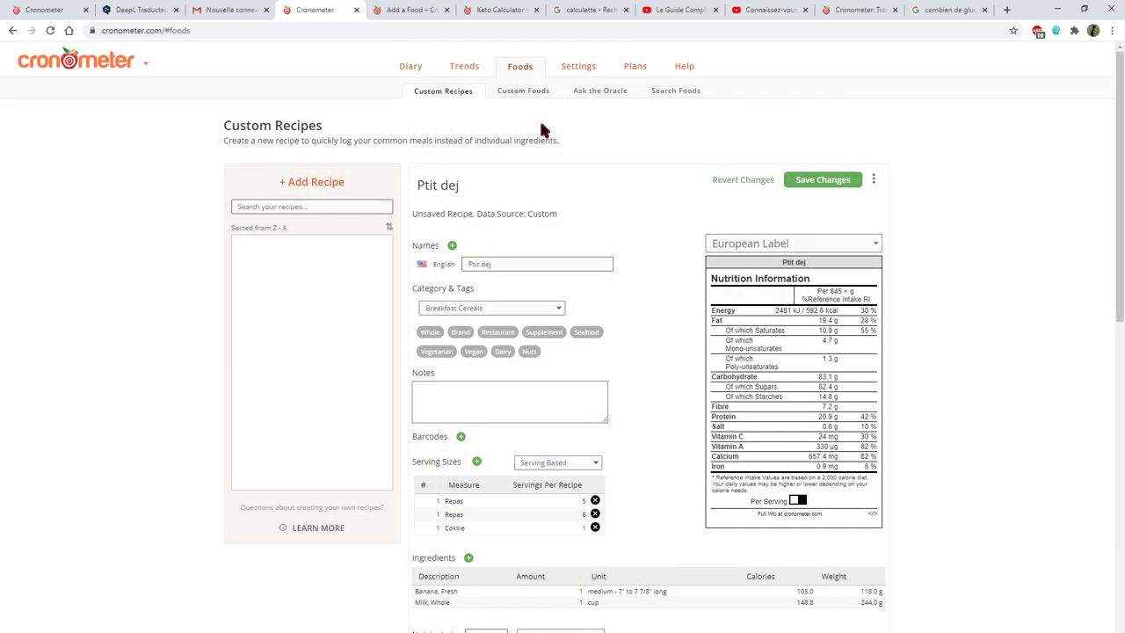
click(828, 182)
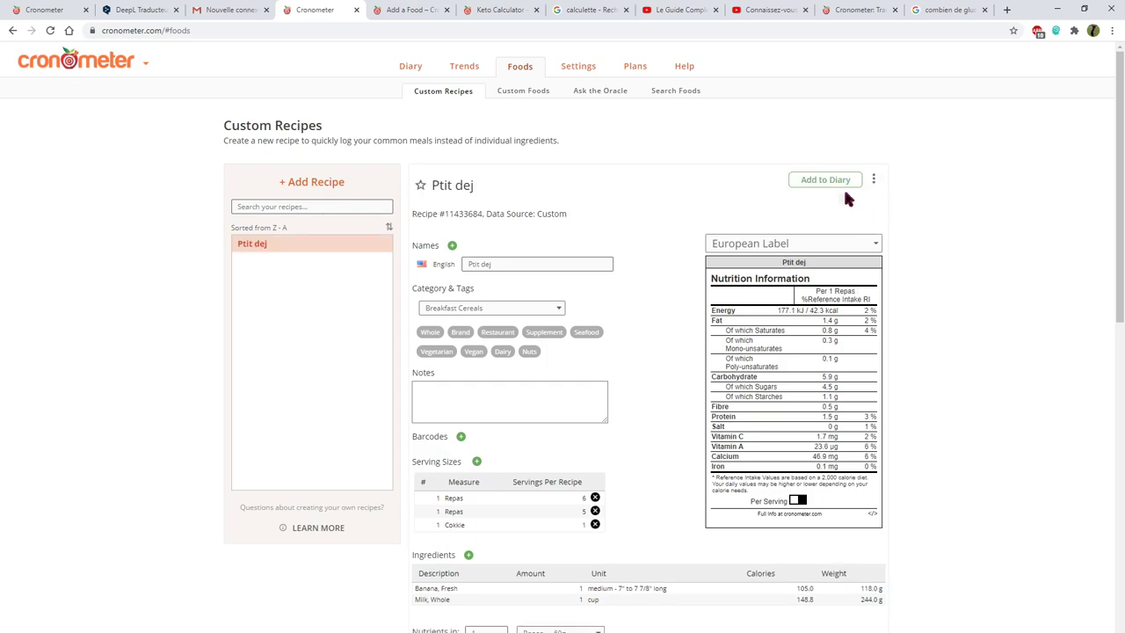
click(254, 250)
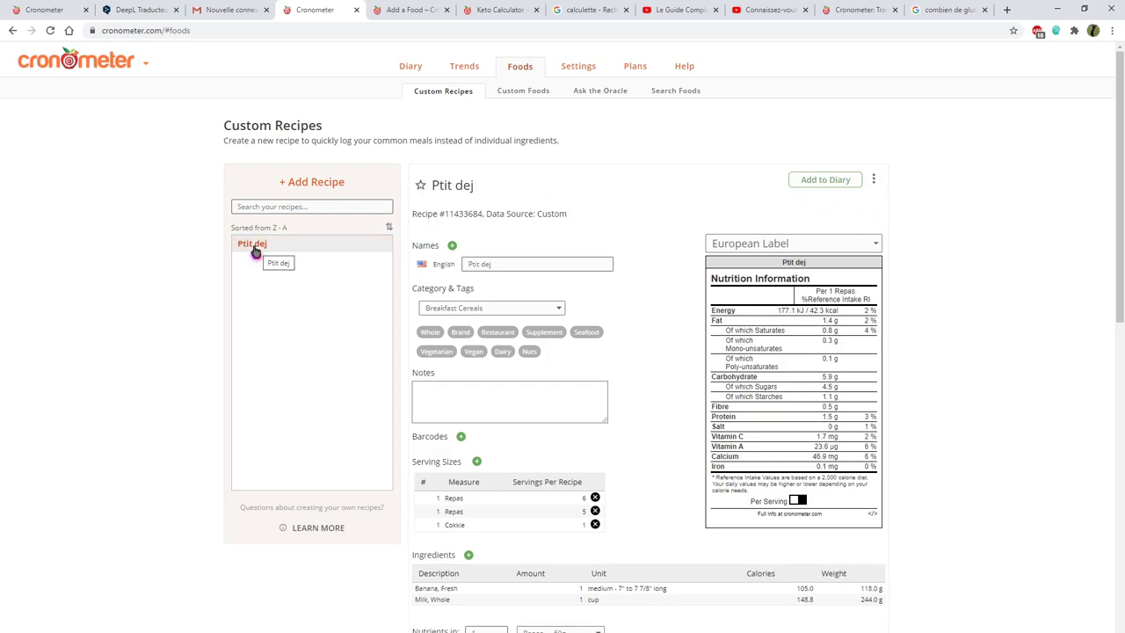
Log 1 Repas of the custom recipe Ptit dej in the July 7, 2020 diary
click(410, 69)
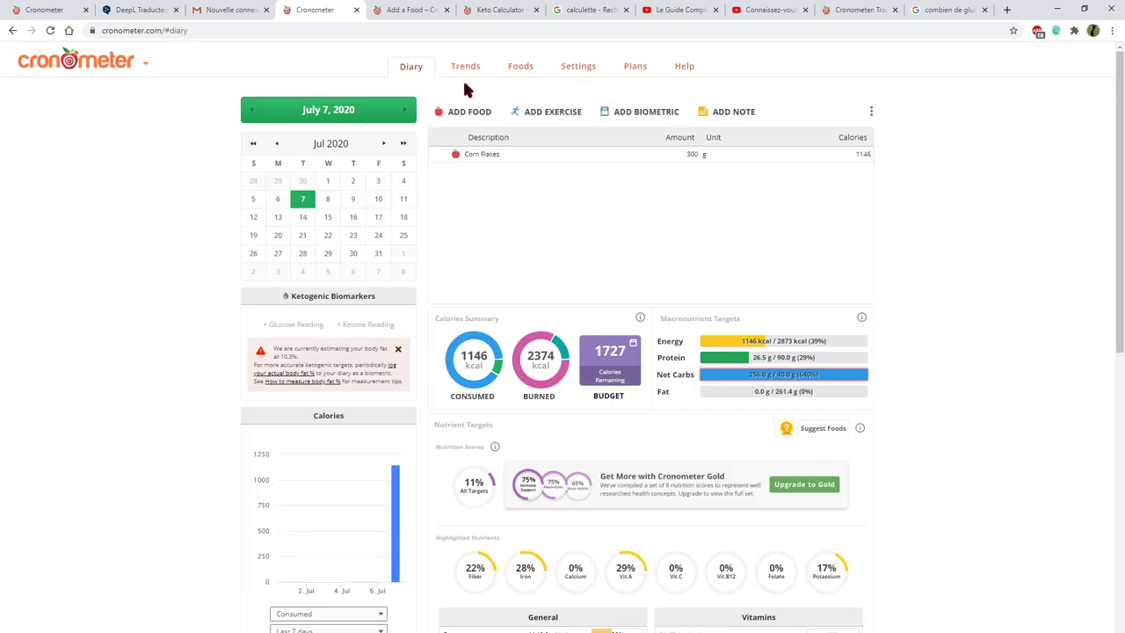
click(469, 112)
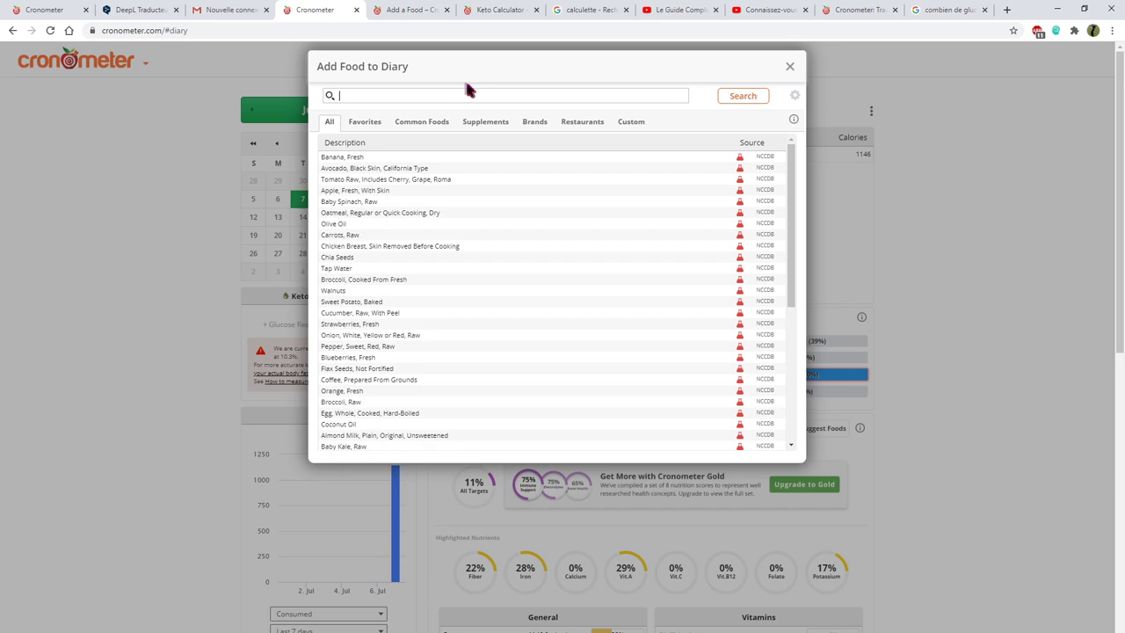
click(638, 123)
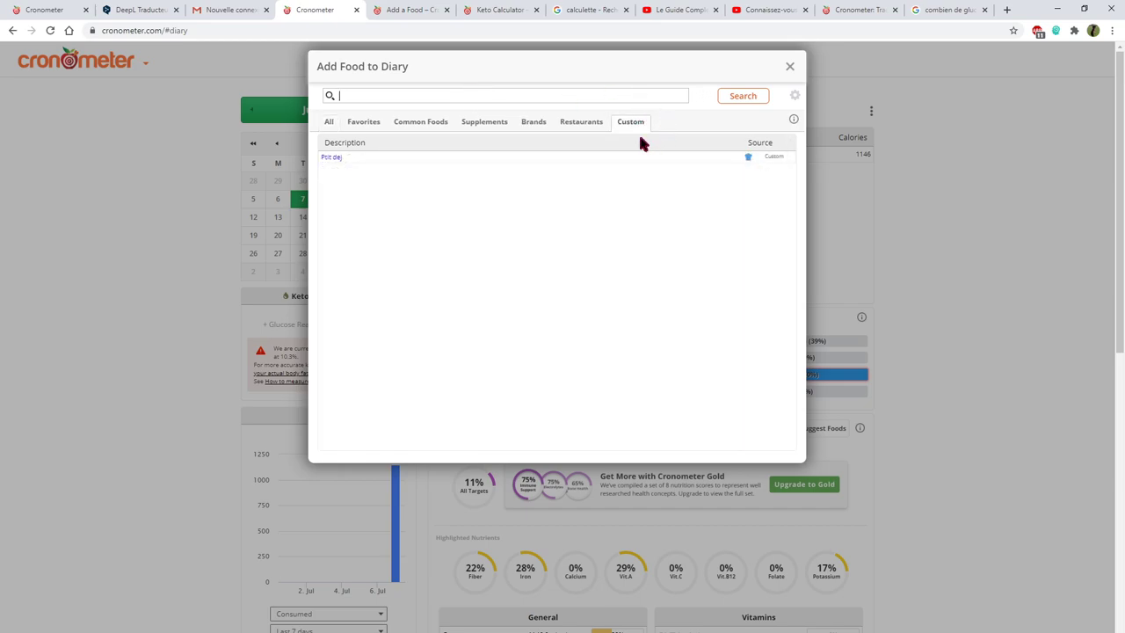
click(635, 159)
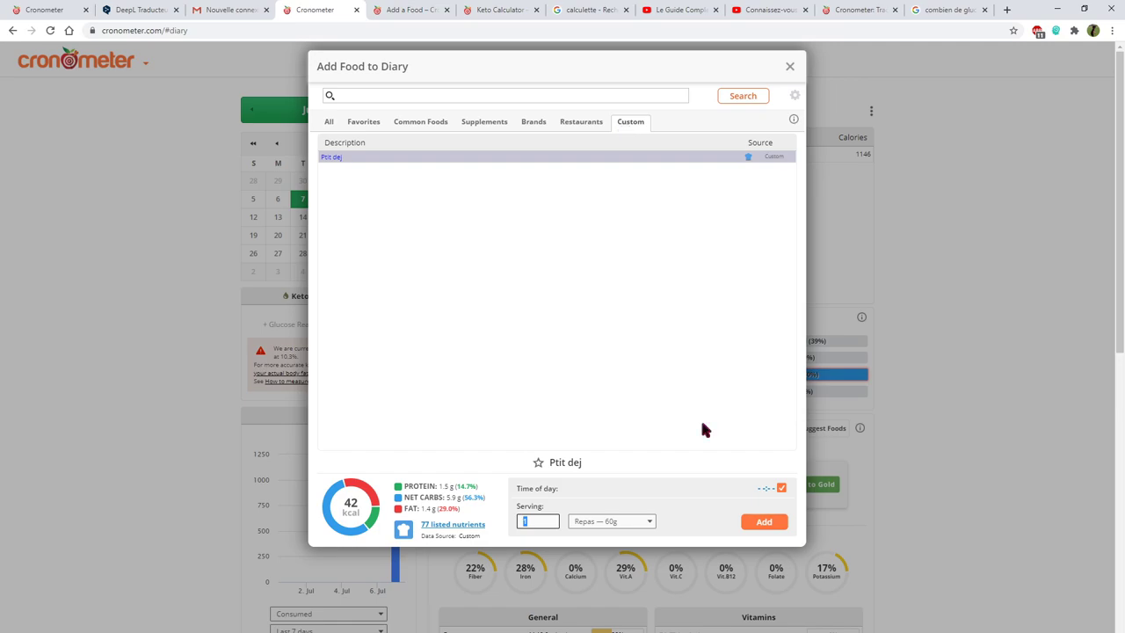
click(756, 525)
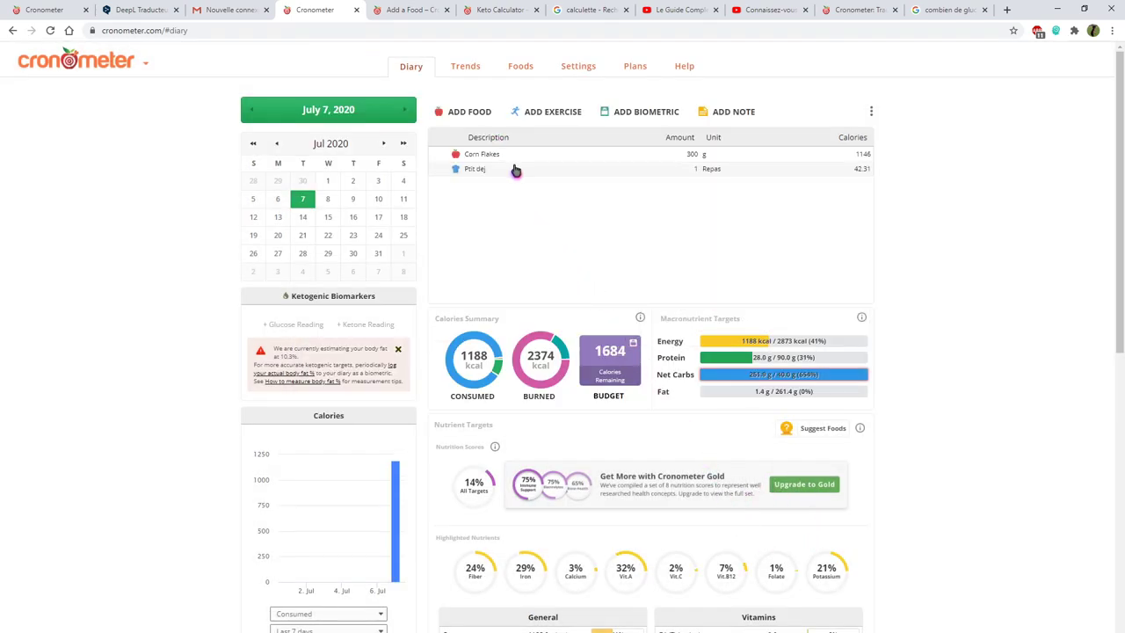
Explode the Ptit dej diary entry into its individual ingredients
click(506, 172)
right_click(505, 172)
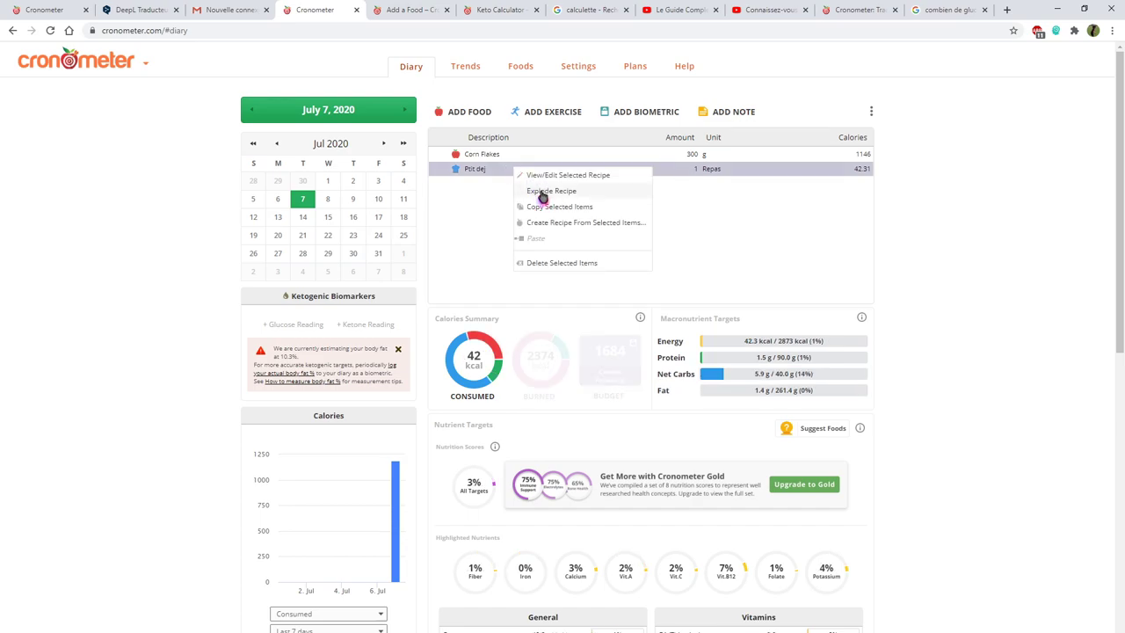
click(543, 194)
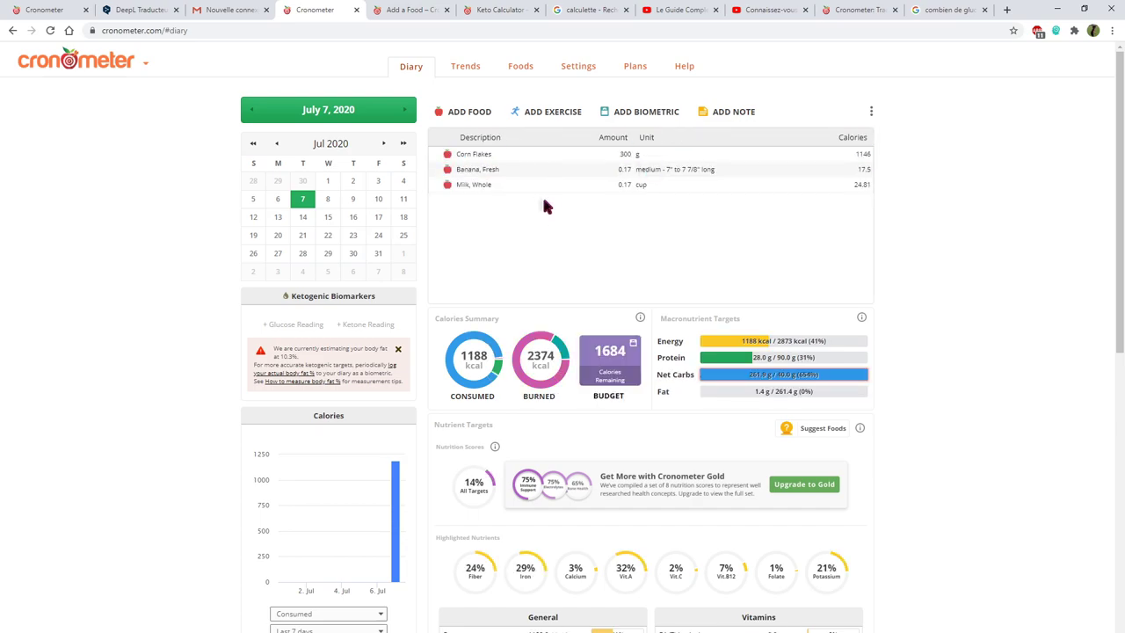
Start a new custom food and look through its serving size, vitamin, mineral, lipid and protein fields
click(520, 67)
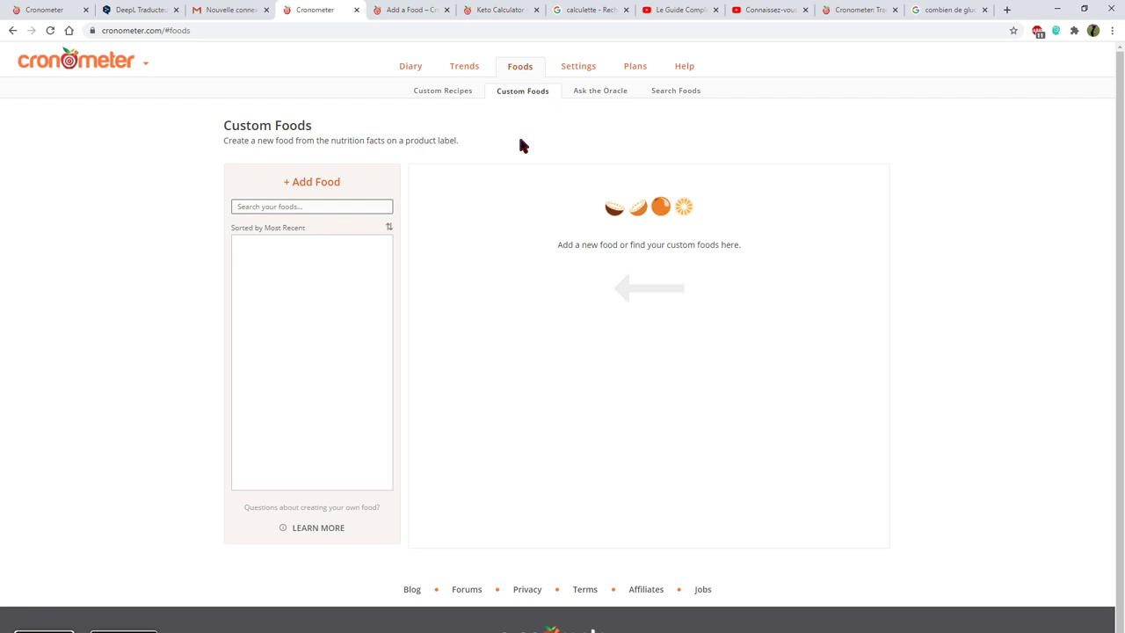
click(329, 182)
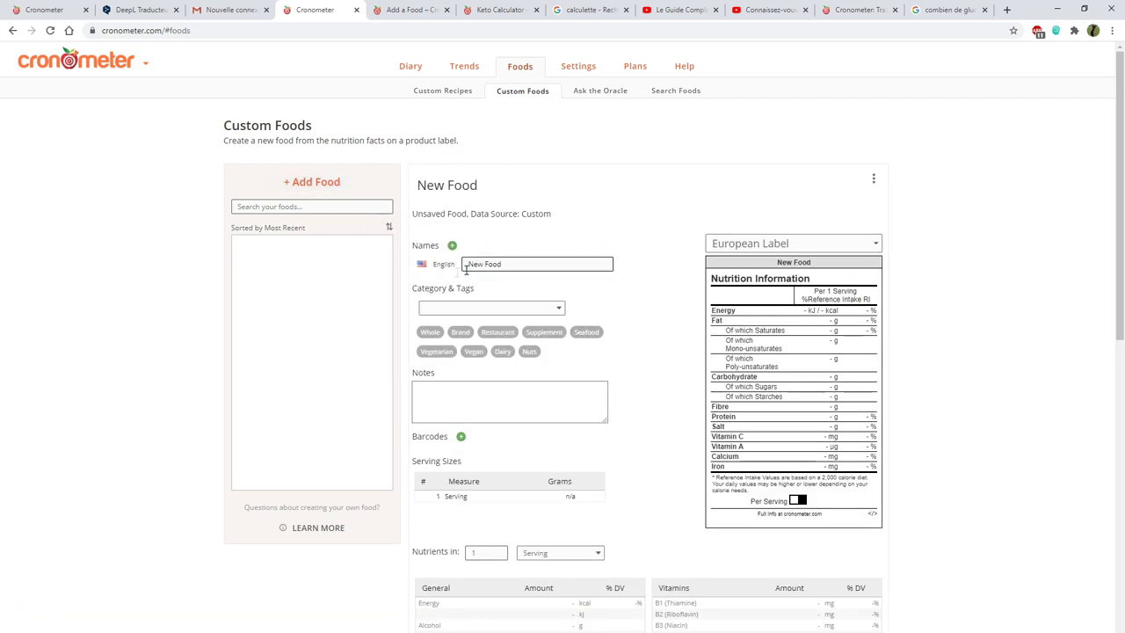
scroll(448, 272, down, 3)
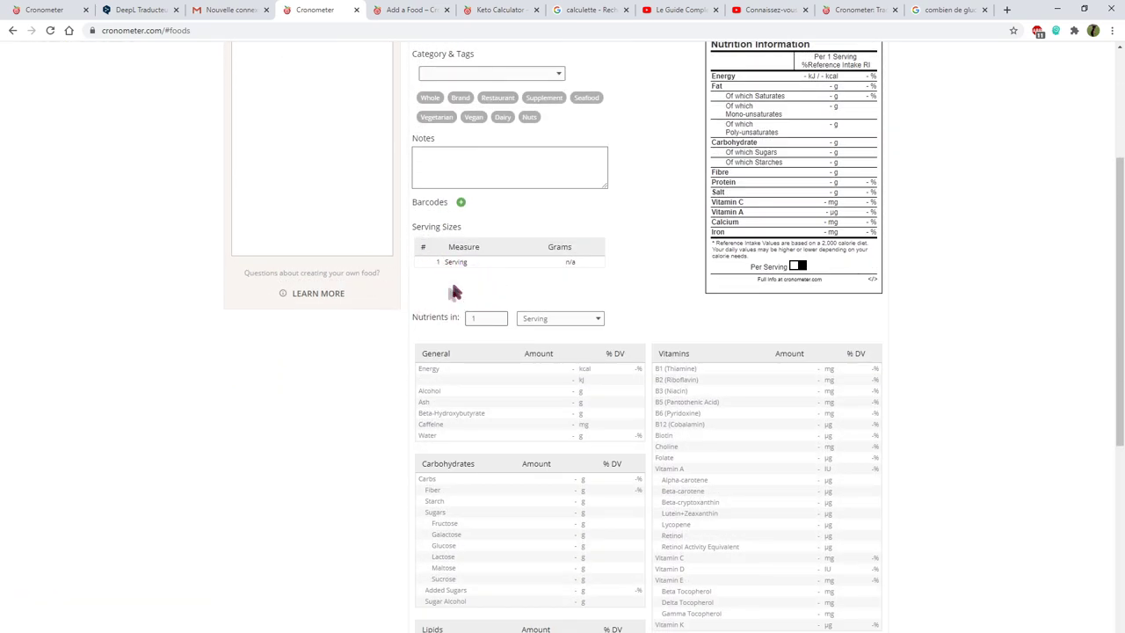
scroll(429, 294, down, 2)
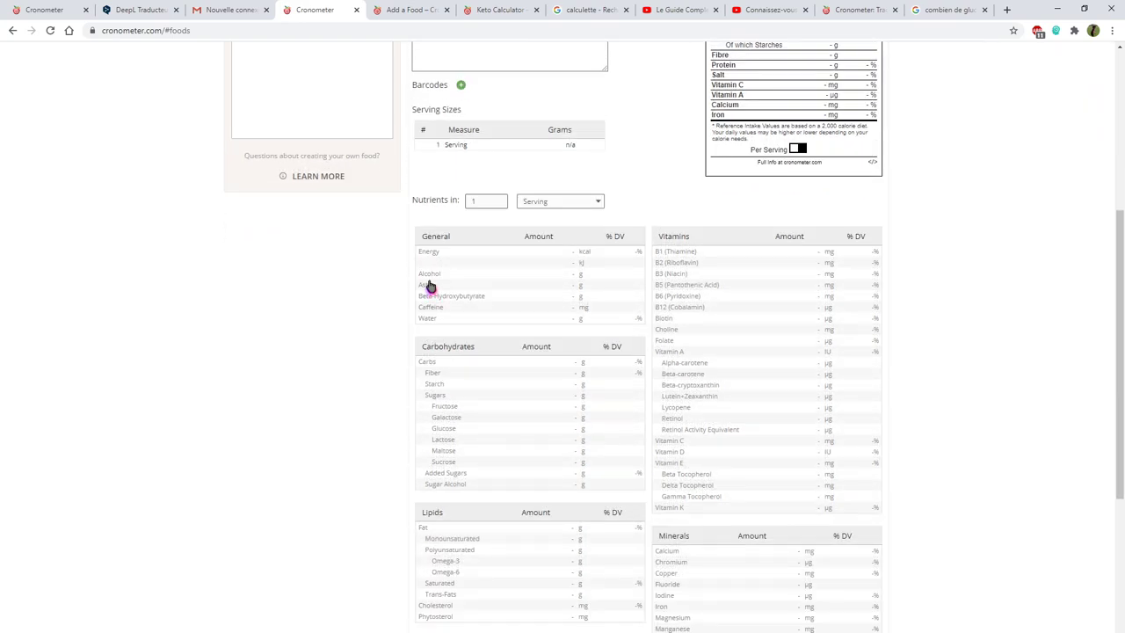
scroll(428, 293, down, 2)
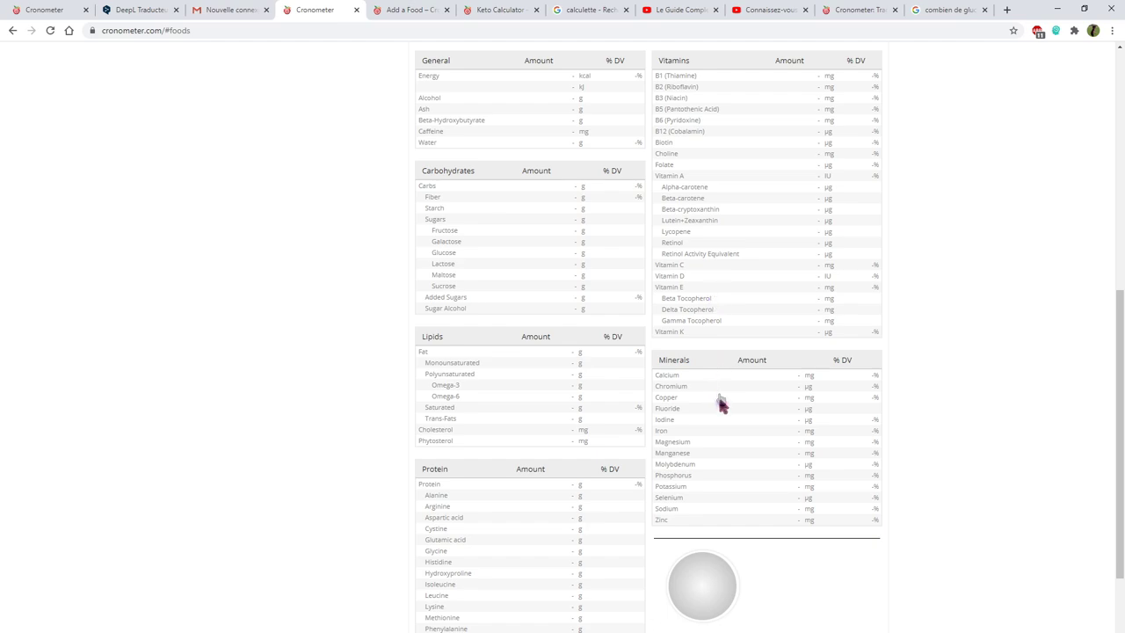
scroll(718, 457, down, 3)
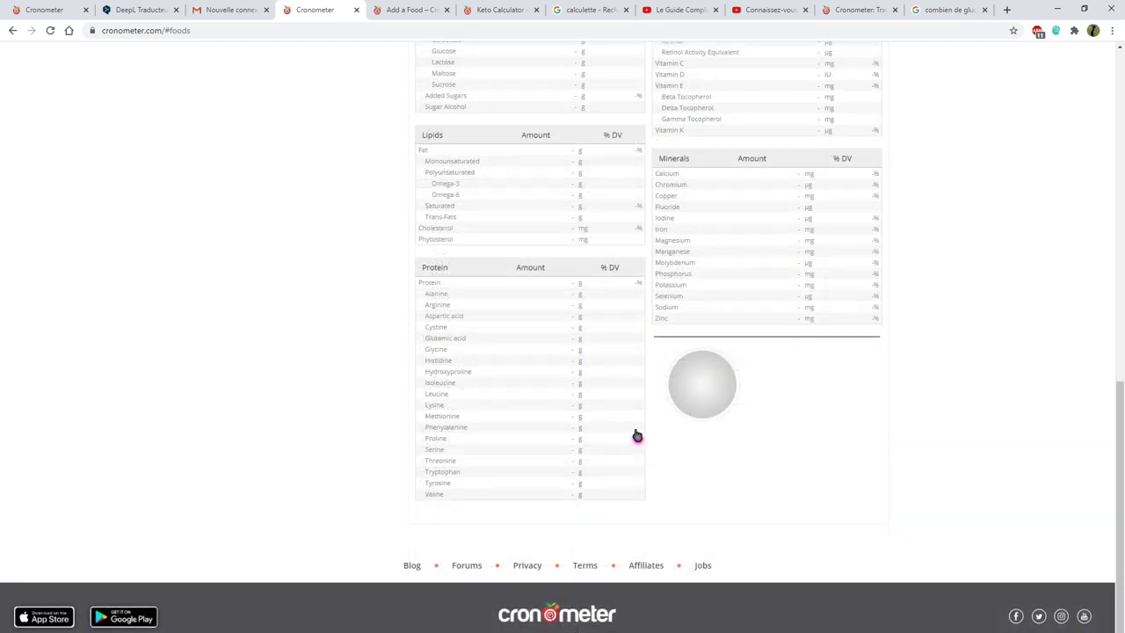